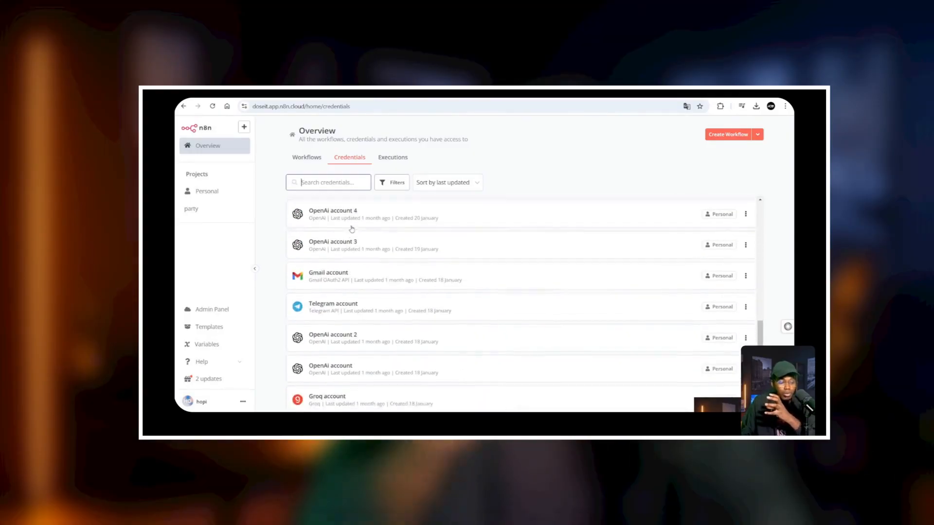
Browse the Credentials and Executions tabs on the Overview, then return to the Workflows list
click(306, 158)
click(349, 157)
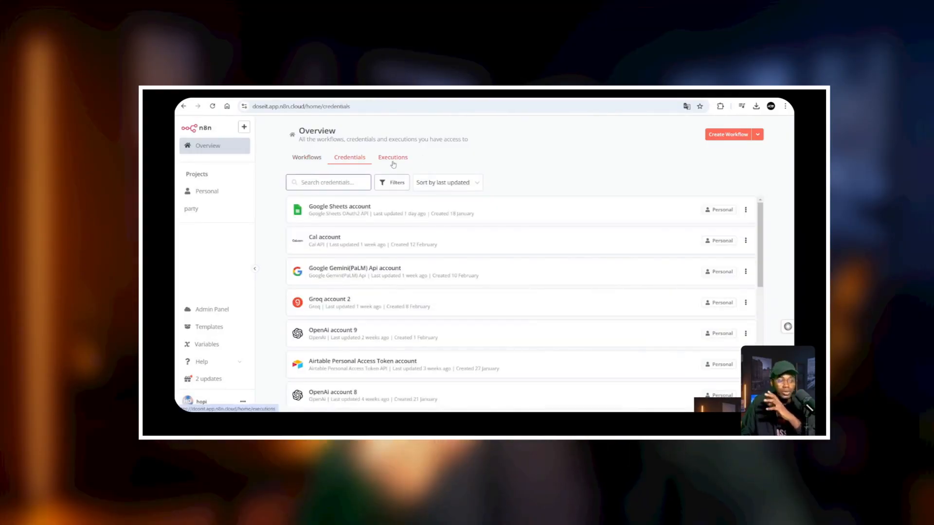
click(393, 157)
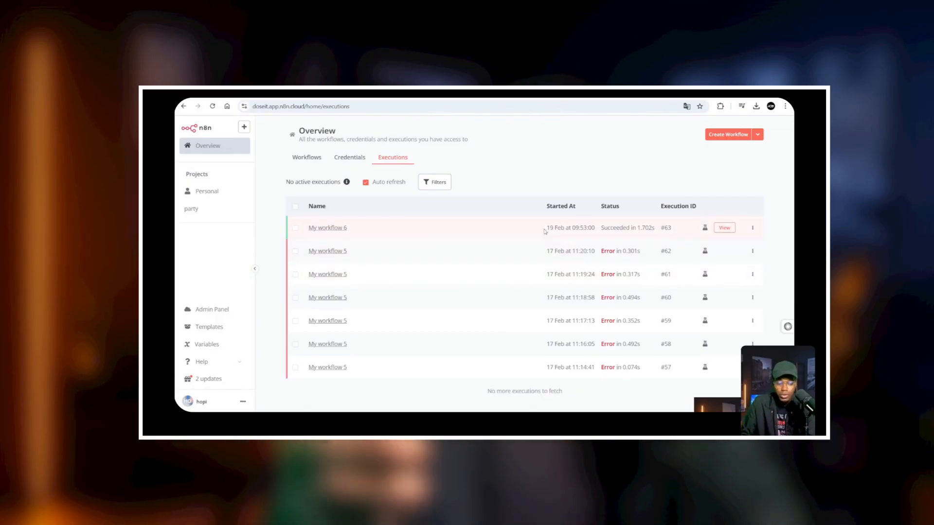
click(214, 146)
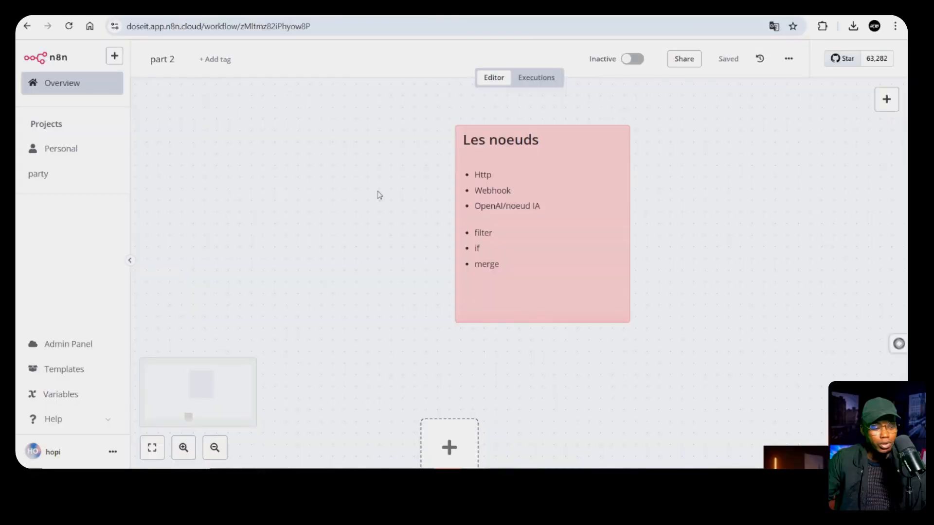
Add a manual 'When clicking Test workflow' trigger as the first node and open the next-node chooser
scroll(379, 194, down, 2)
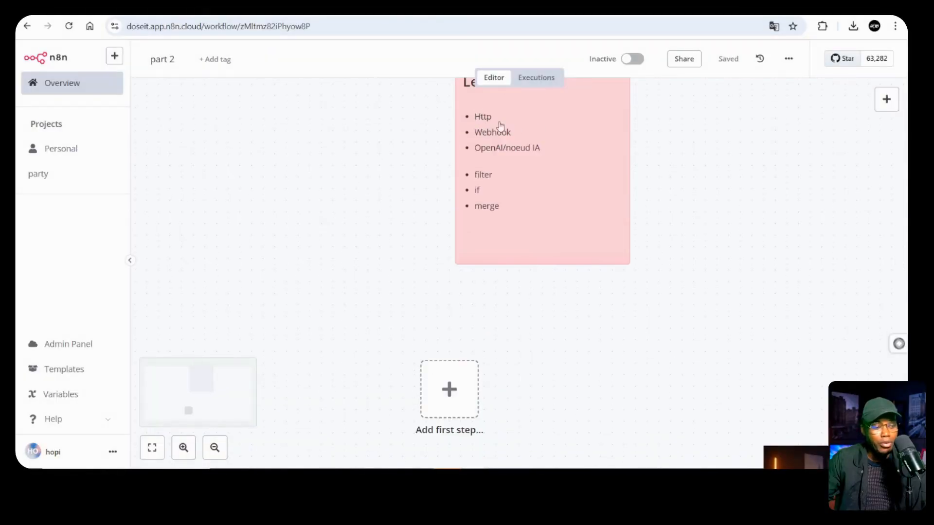
scroll(606, 337, down, 3)
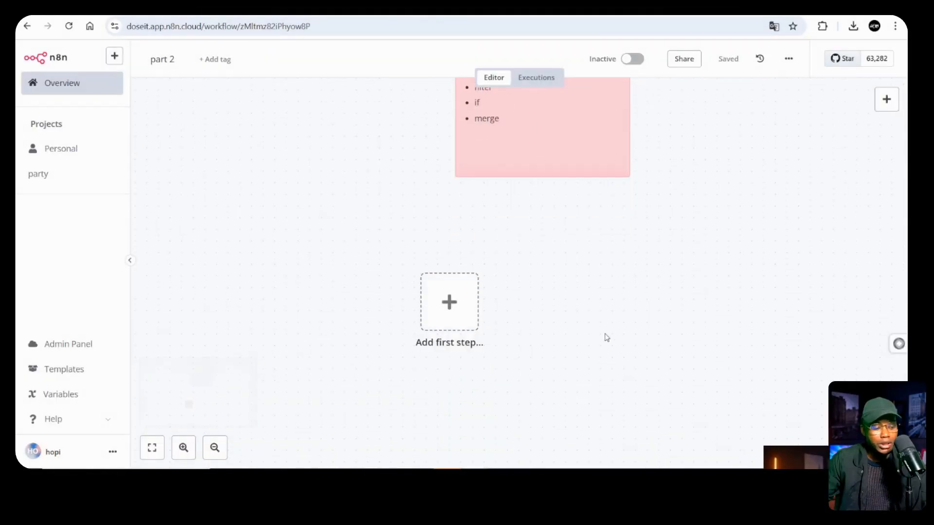
click(885, 99)
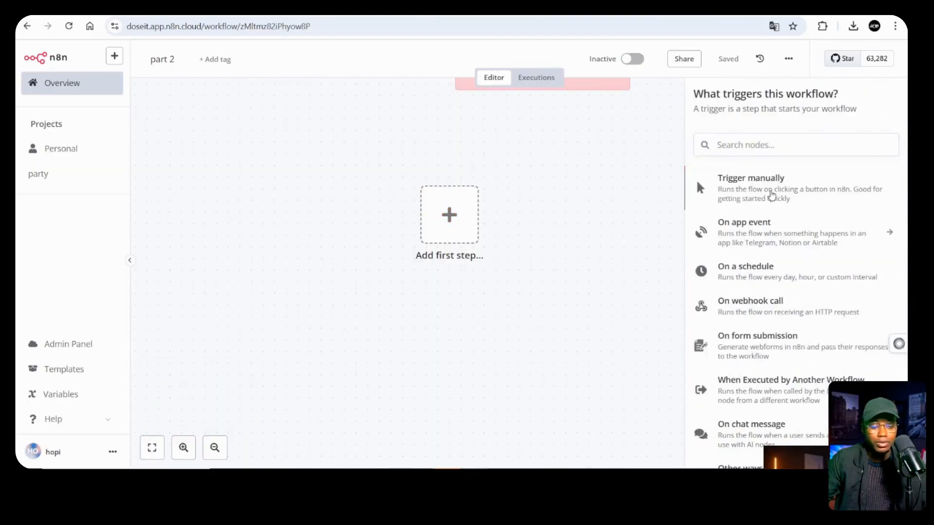
click(769, 195)
mouse_move(367, 232)
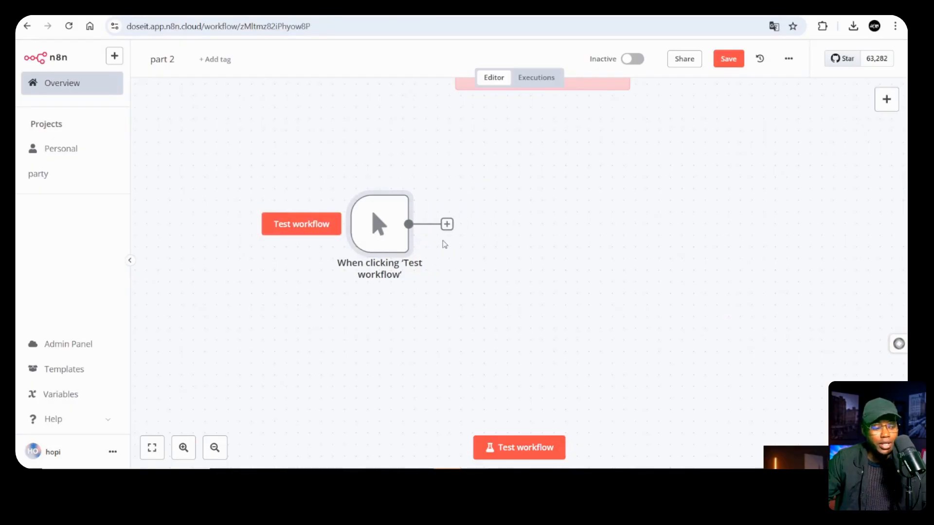
click(886, 99)
scroll(746, 365, down, 1)
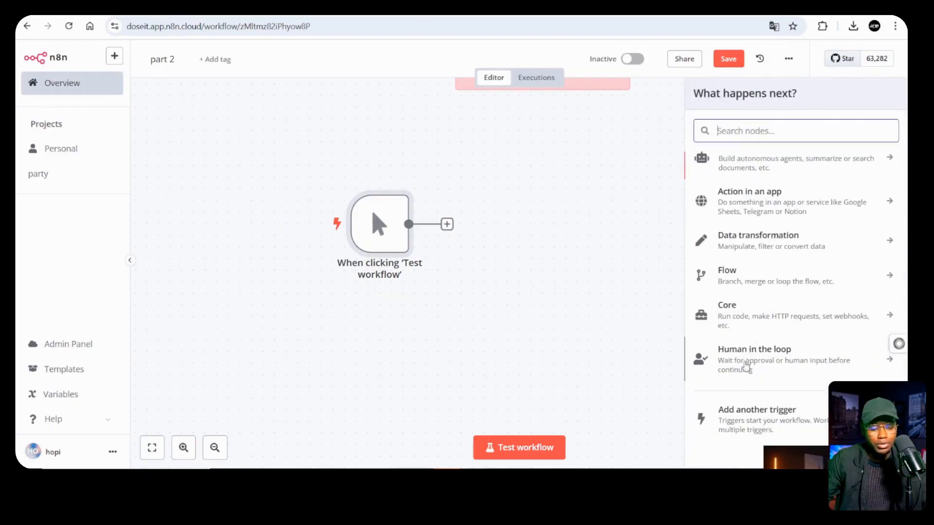
Look through the options for adding another trigger
click(767, 423)
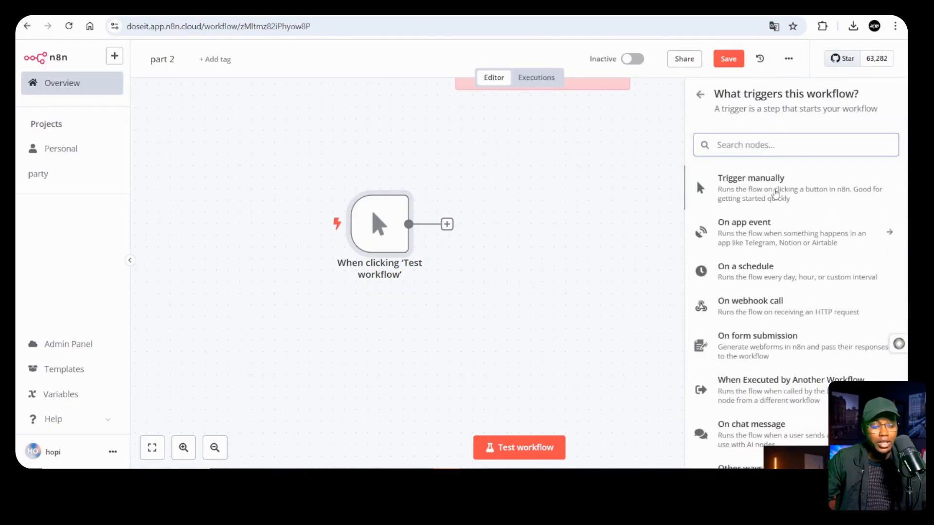
scroll(797, 292, down, 2)
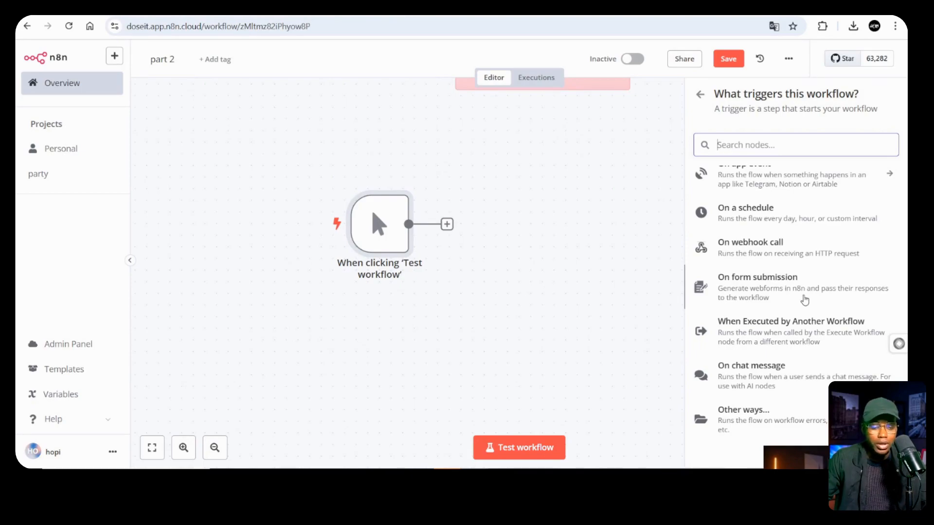
scroll(804, 299, up, 2)
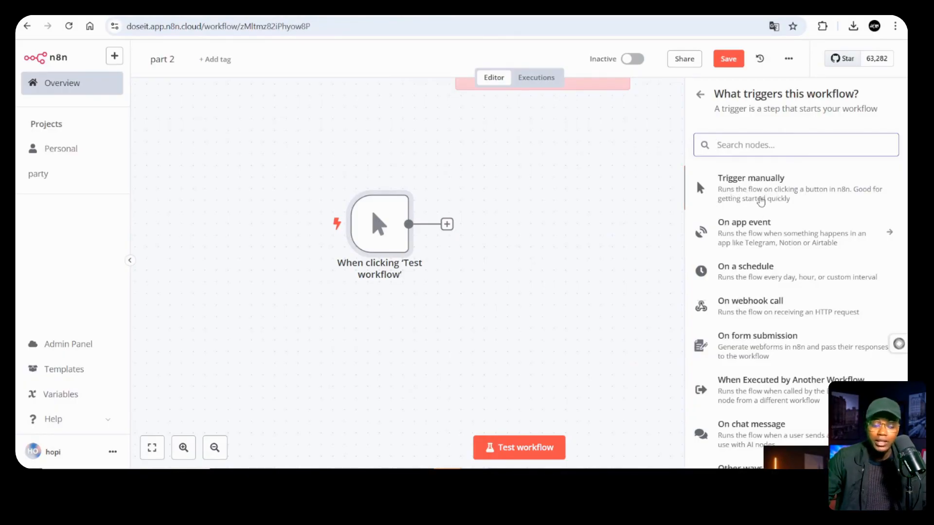
Browse the 'On app event' app list, then go back to the trigger type catalogue
click(749, 245)
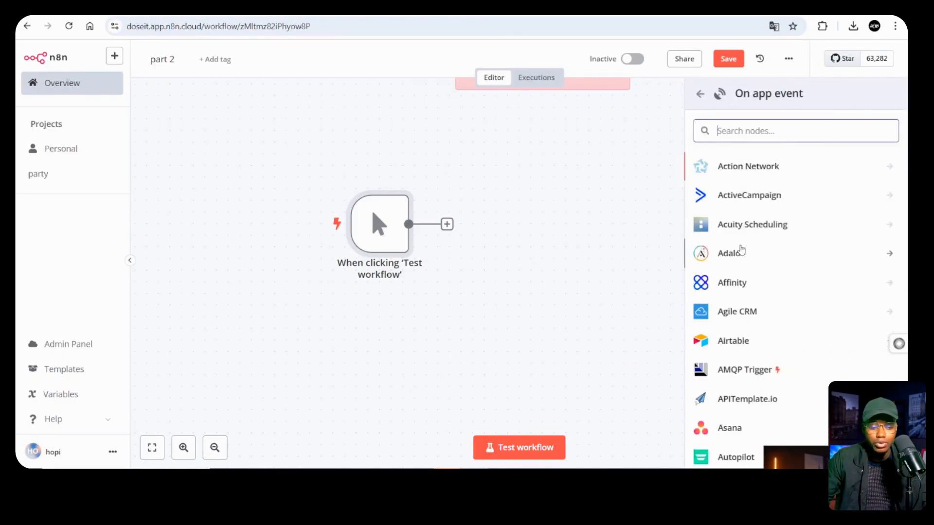
scroll(758, 196, down, 10)
scroll(760, 195, down, 15)
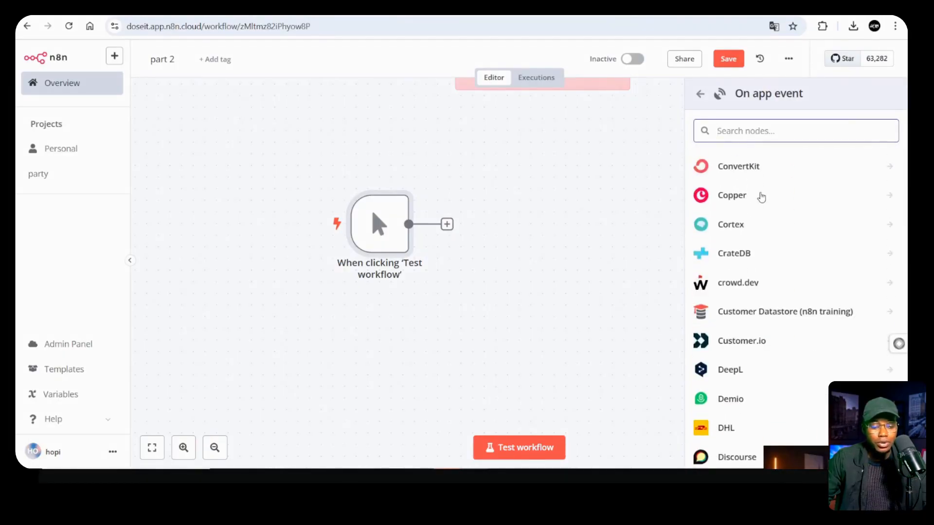
scroll(761, 197, down, 15)
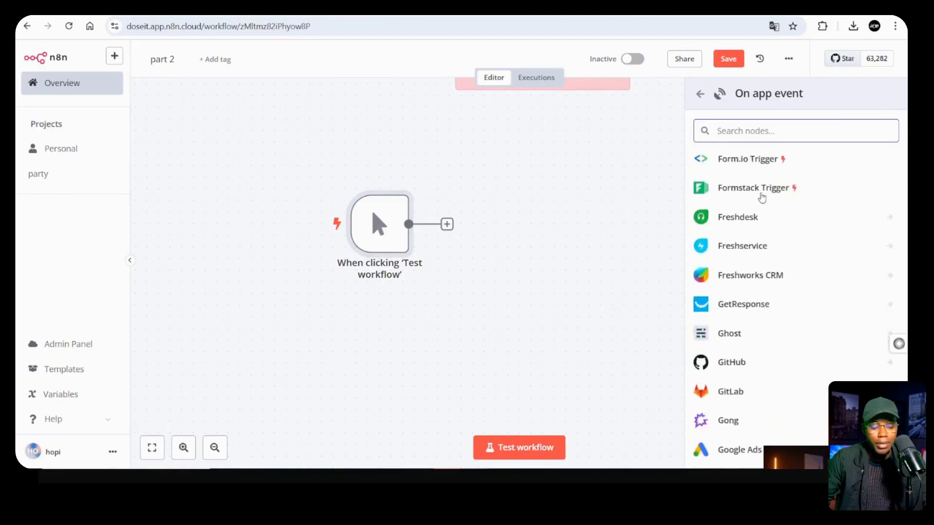
scroll(762, 198, down, 10)
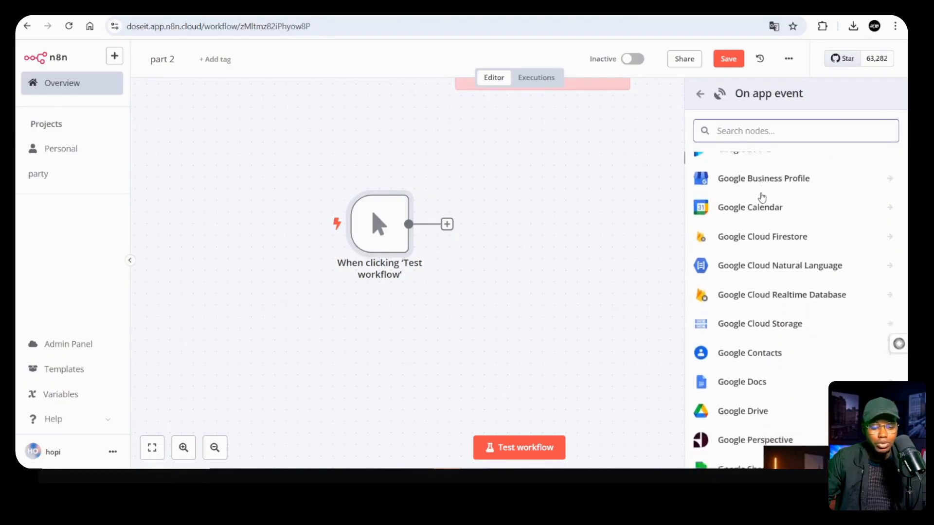
scroll(762, 198, down, 2)
scroll(762, 198, down, 20)
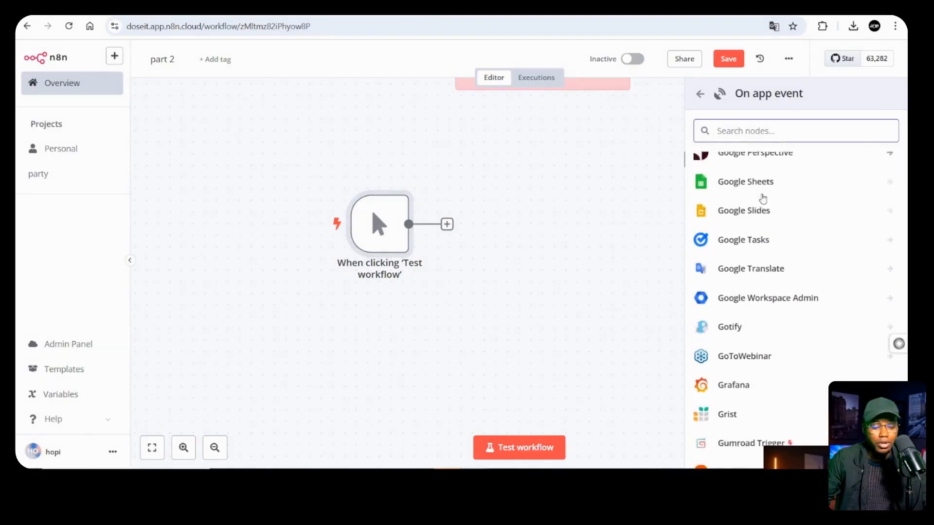
scroll(761, 198, down, 13)
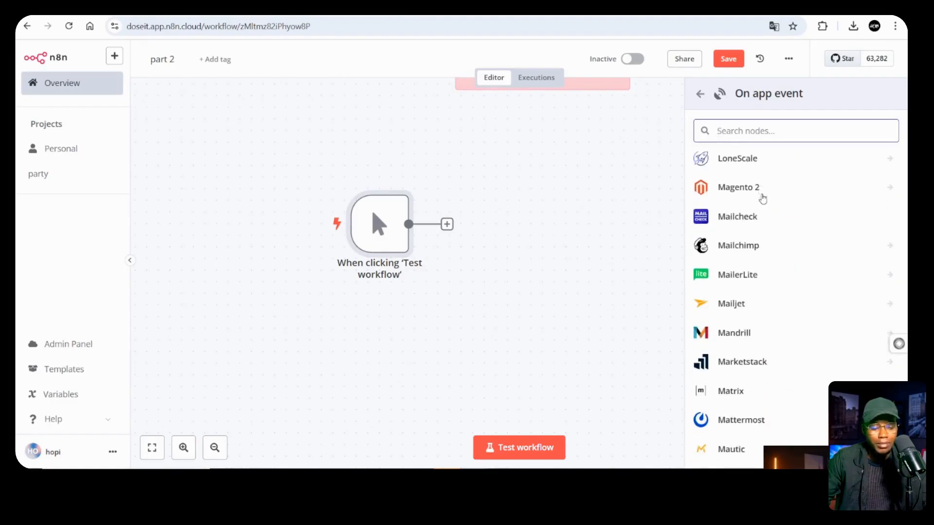
scroll(761, 198, up, 20)
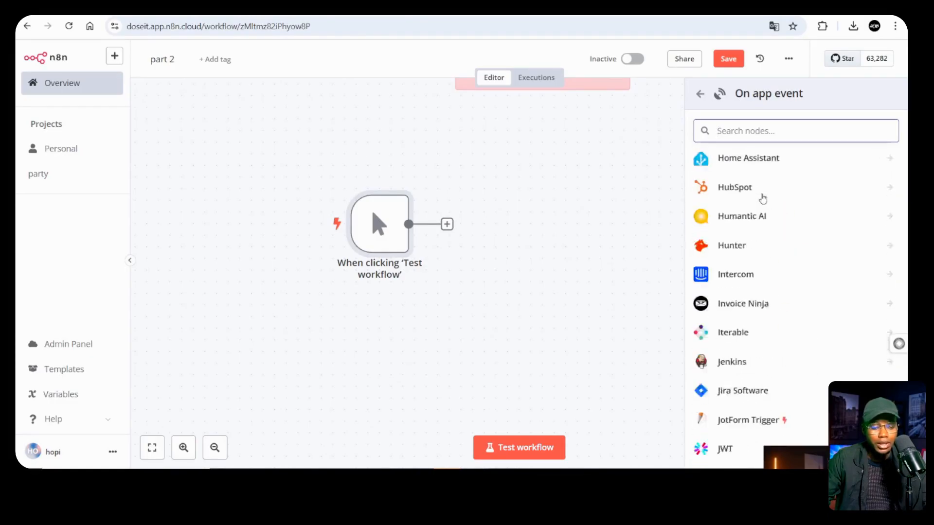
click(699, 95)
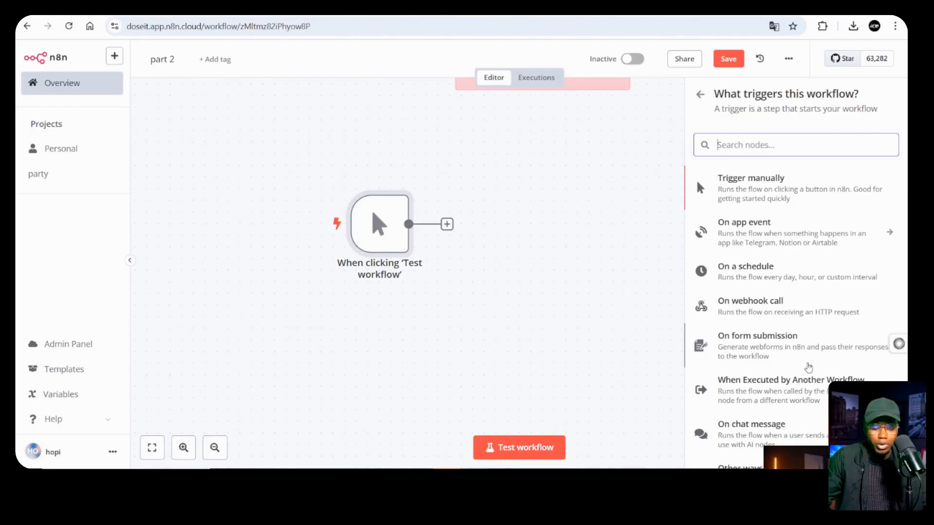
scroll(808, 367, down, 2)
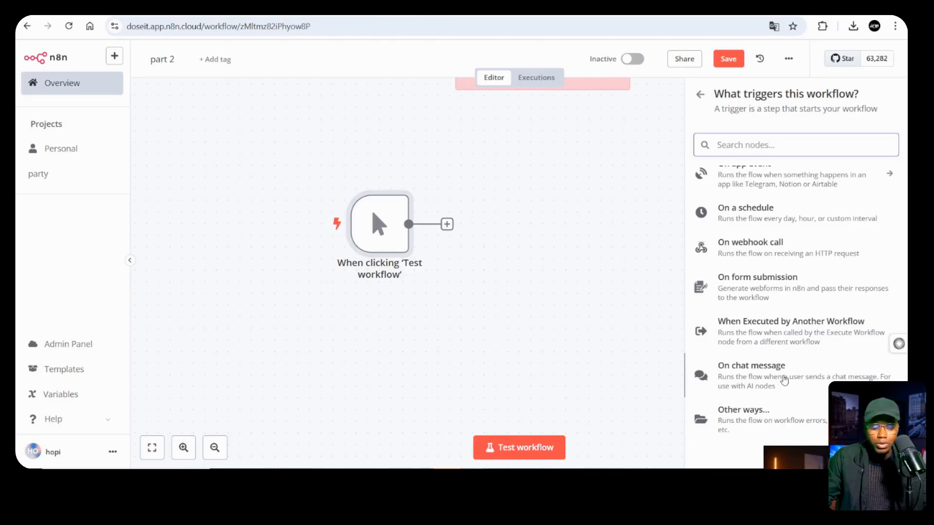
scroll(781, 272, up, 2)
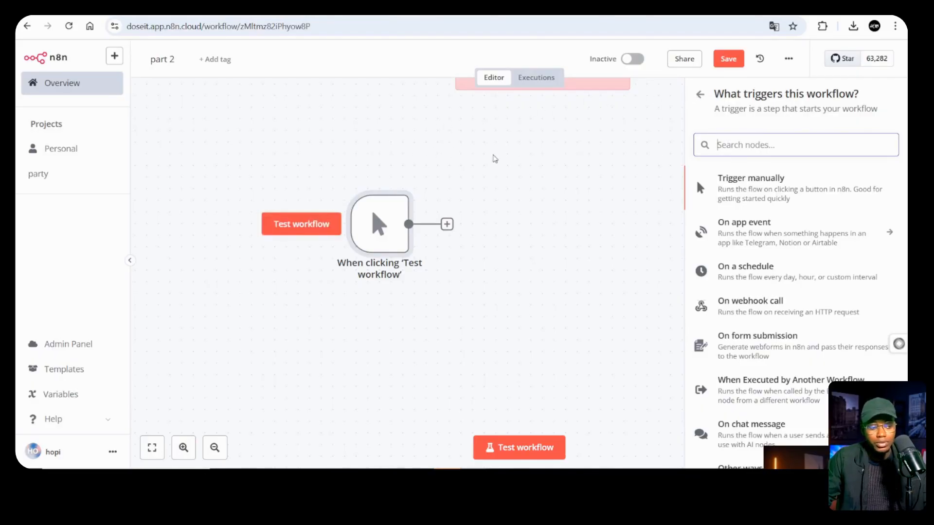
Add an HTTP Request node after the manual trigger, leaving the method at GET
drag(382, 235, 334, 236)
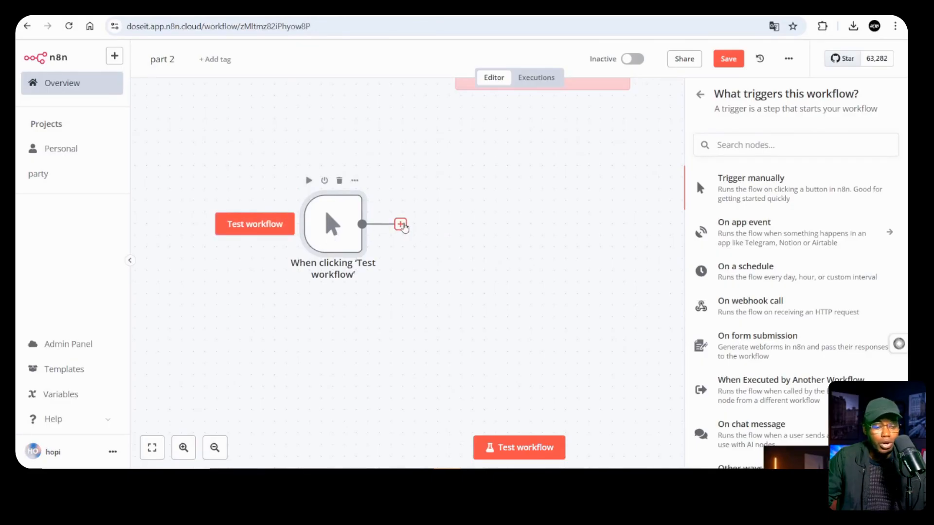
scroll(621, 146, up, 5)
scroll(621, 147, down, 3)
click(400, 312)
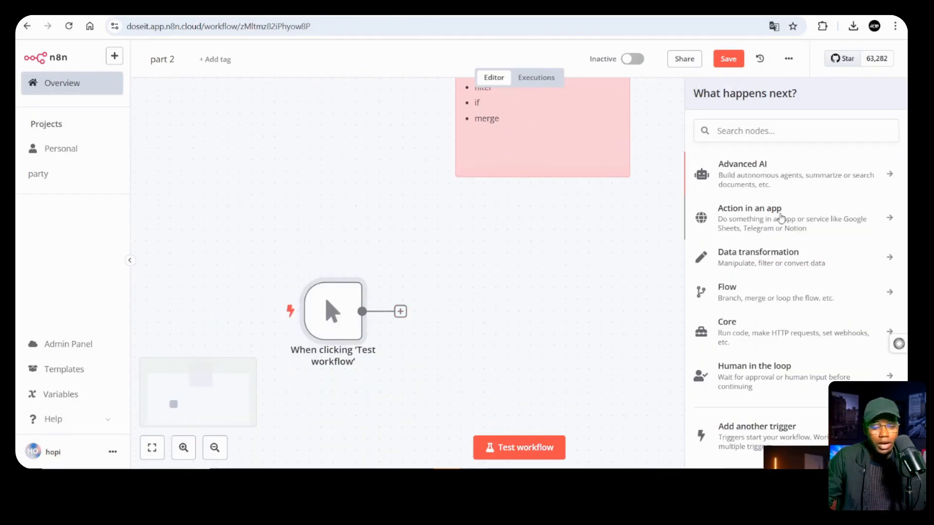
click(763, 129)
text(http)
click(754, 168)
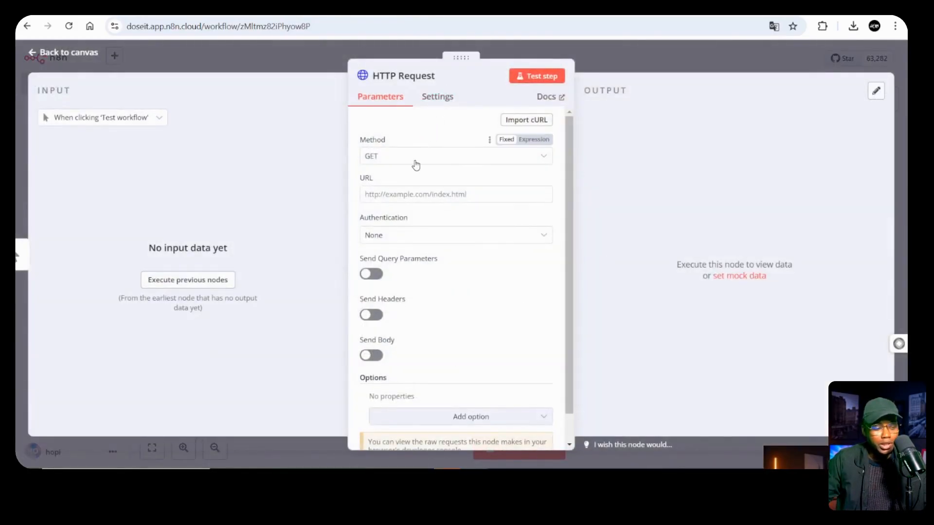
click(415, 160)
click(414, 160)
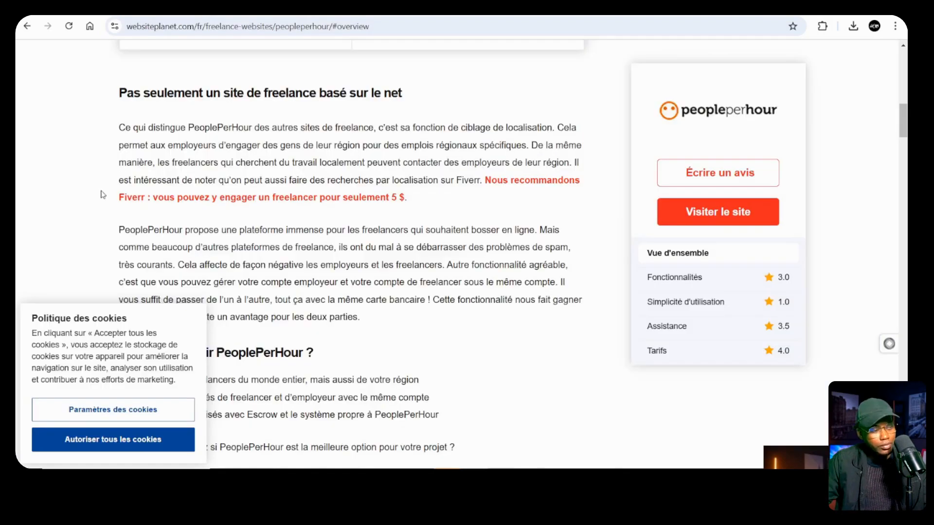
scroll(102, 194, up, 15)
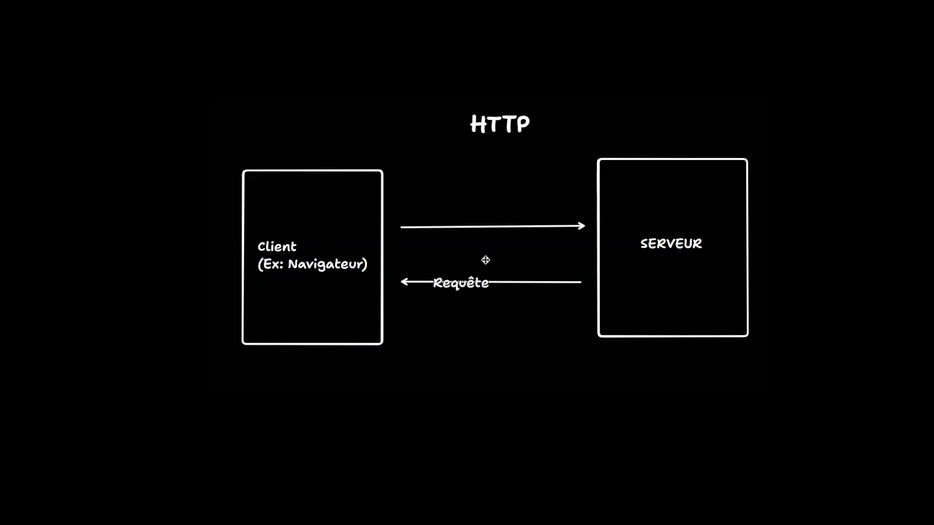
Place the Requête label above the top arrow and add a 'Réponses' label below the bottom arrow
drag(462, 284, 517, 209)
double_click(486, 313)
text(Réponses)
drag(507, 313, 504, 307)
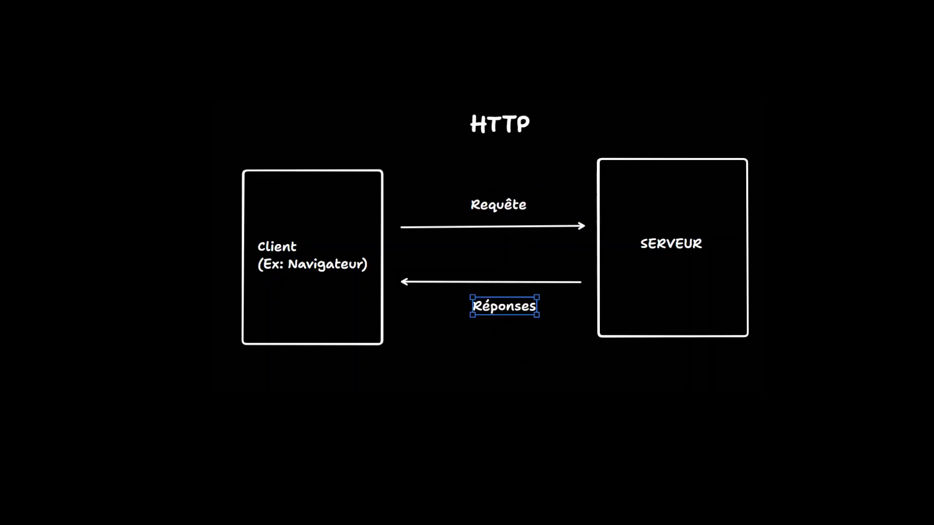
Sketch freehand strokes under the Client and SERVEUR boxes, then select the page's full web address
key(p)
drag(305, 363, 331, 388)
mouse_move(664, 357)
mouse_down()
mouse_move(719, 365)
mouse_move(714, 390)
mouse_up()
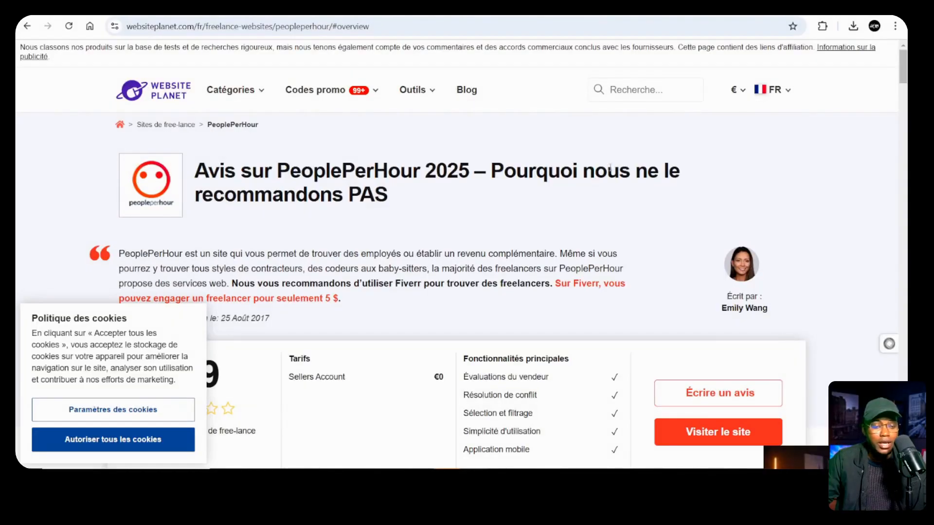
click(272, 27)
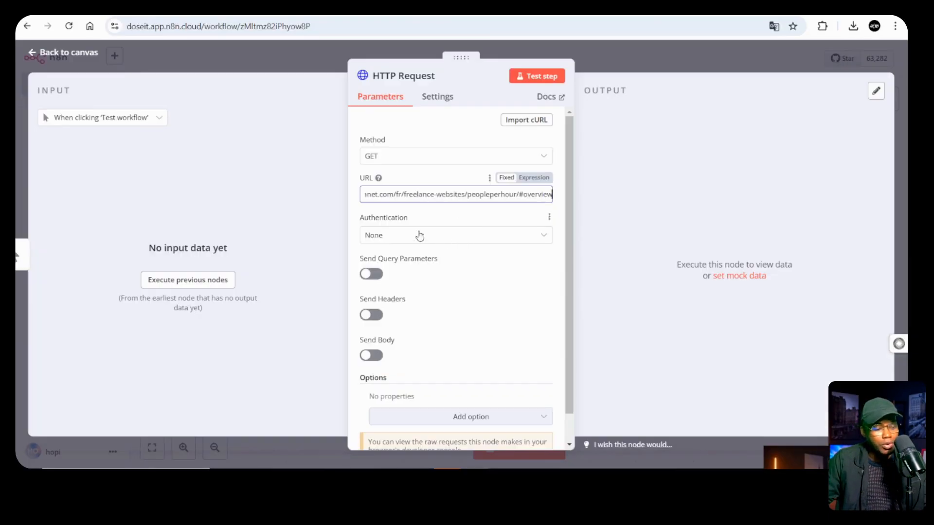
Finish entering the review page URL and keep GET as the request method
click(452, 217)
scroll(413, 289, down, 1)
scroll(438, 277, up, 1)
click(399, 164)
click(373, 158)
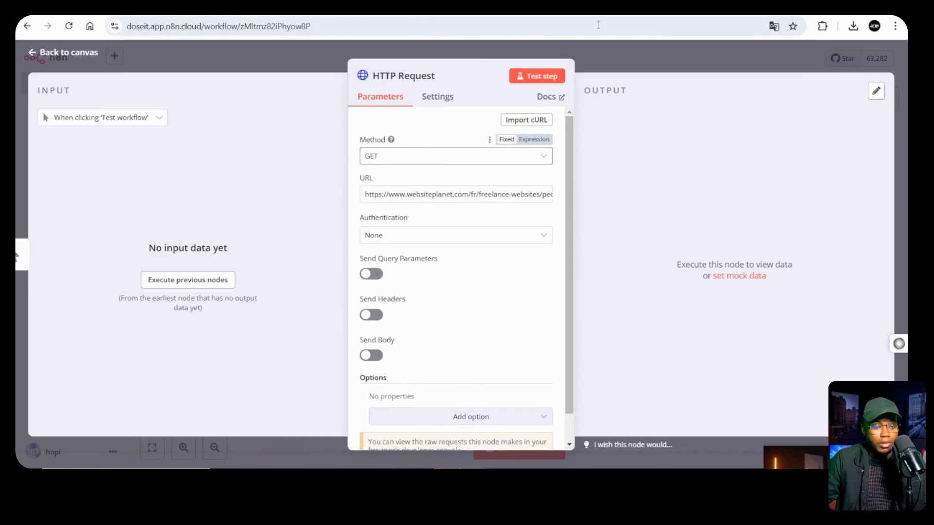
Run the HTTP Request node and select the returned HTML data in the output
click(534, 77)
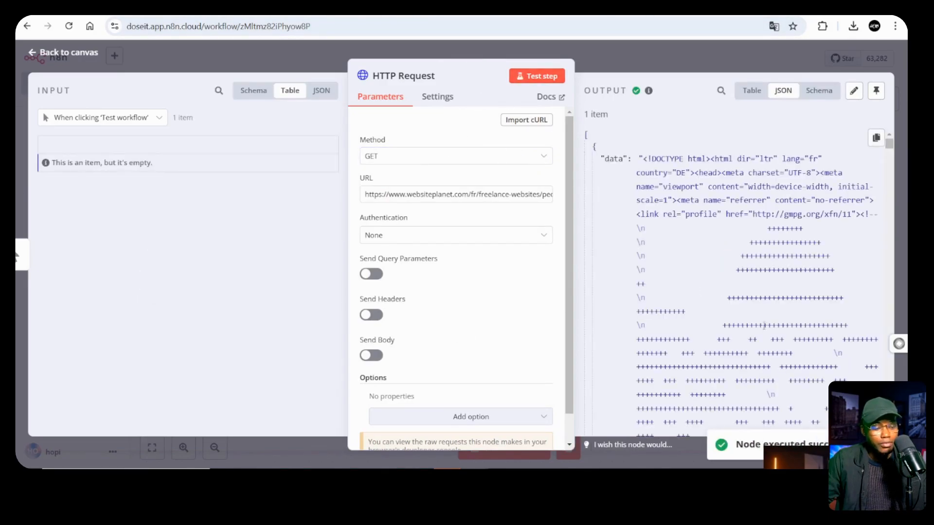
drag(645, 157, 701, 406)
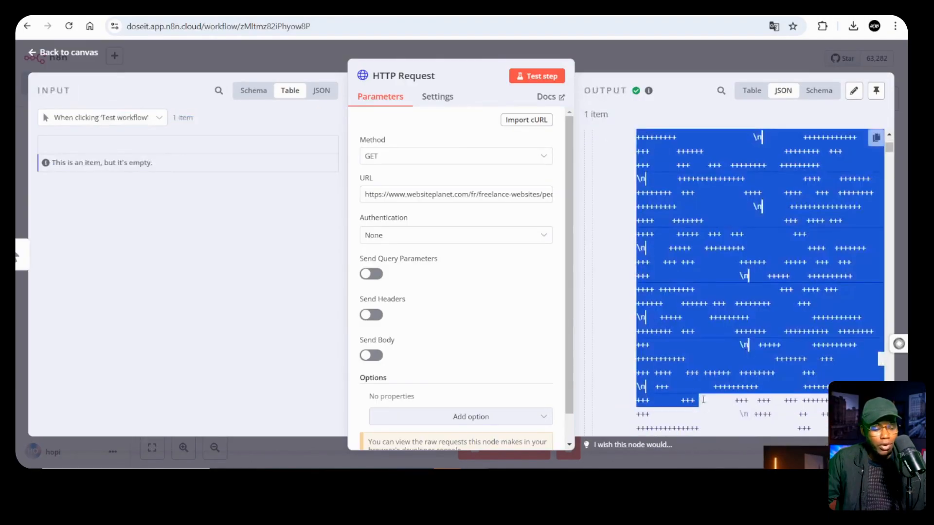
scroll(648, 209, up, 10)
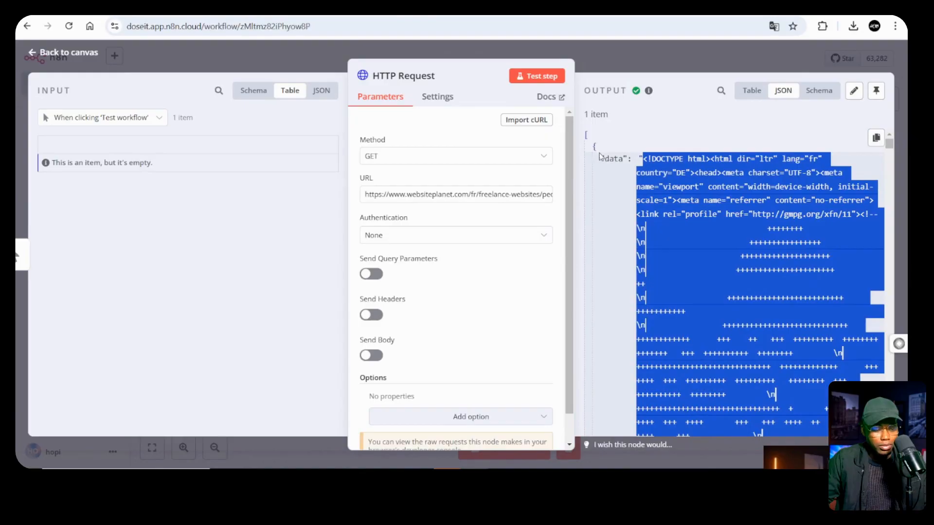
double_click(612, 159)
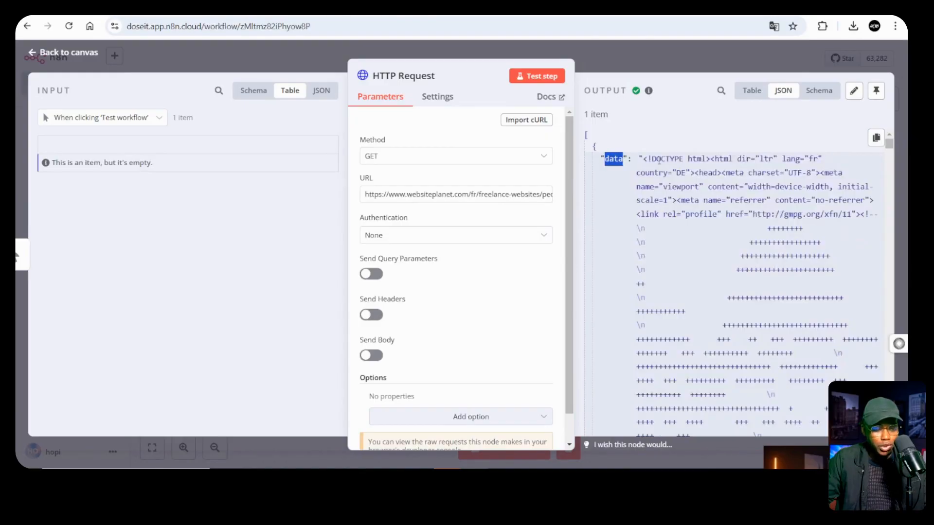
drag(644, 159, 741, 377)
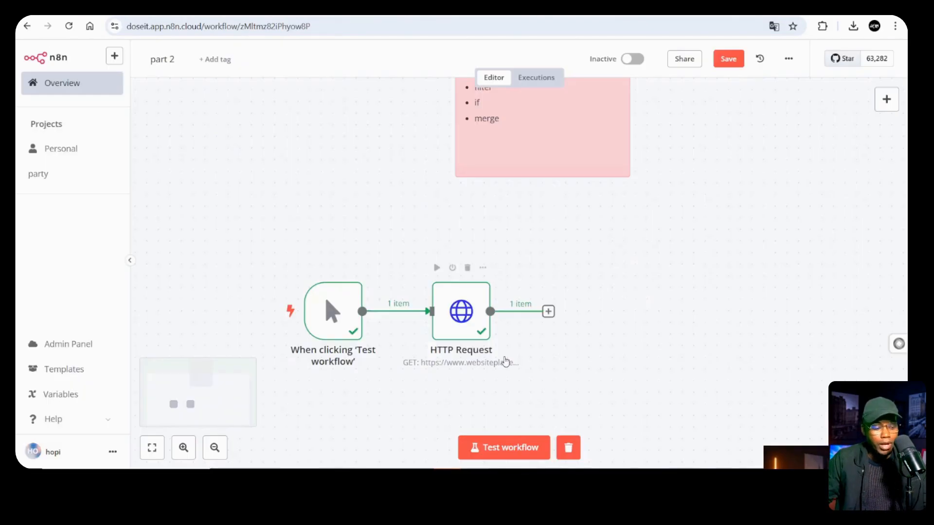
Line up the manual trigger with the HTTP Request node on the canvas
scroll(503, 360, down, 3)
drag(461, 247, 566, 202)
drag(350, 232, 350, 191)
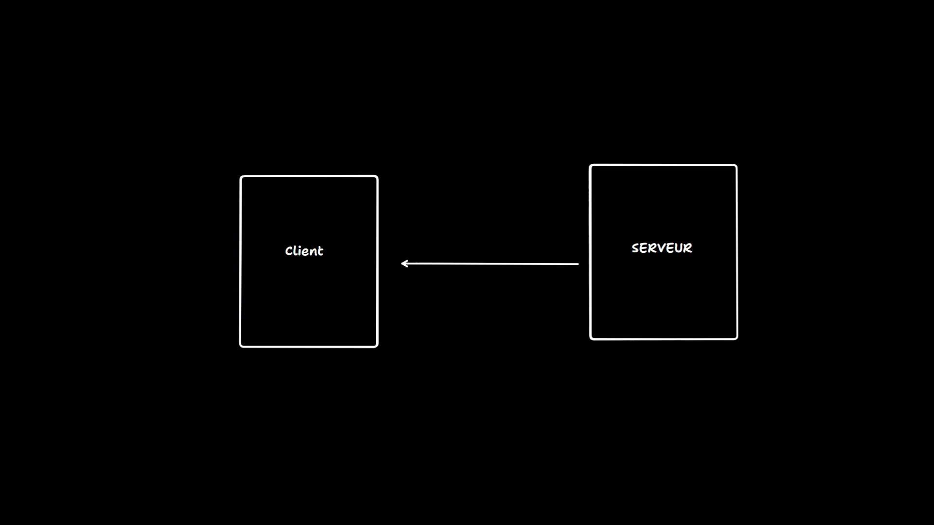
Place the WEBHOOK title and Requête label, then underline WEBHOOK and squiggle under the Client box
drag(502, 289, 471, 115)
drag(528, 300, 488, 244)
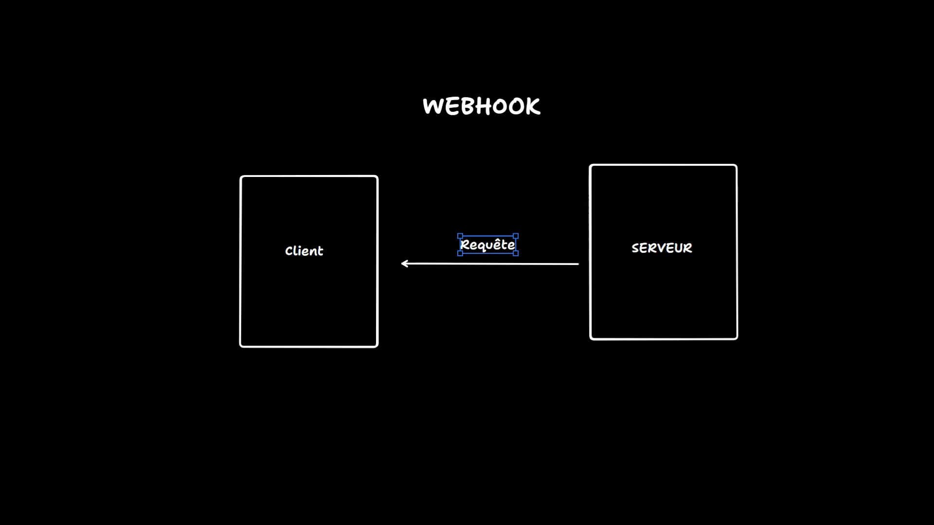
key(t)
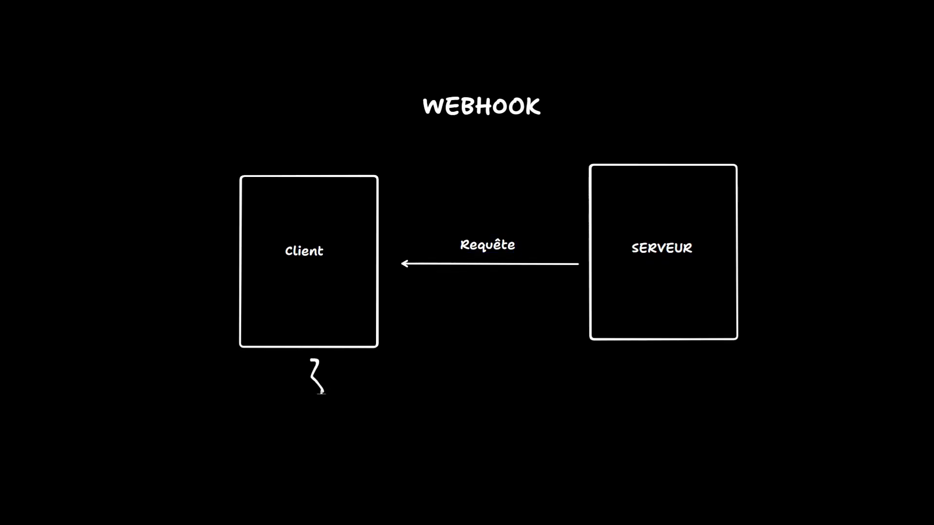
drag(648, 361, 664, 381)
drag(430, 124, 554, 116)
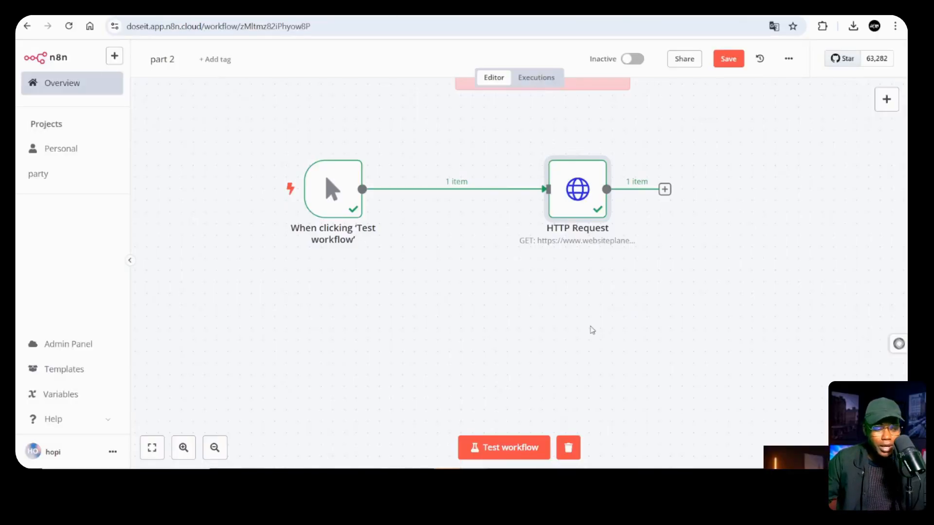
scroll(581, 321, down, 1)
Add a Webhook node from the canvas context menu by searching 'webhoo'
right_click(557, 304)
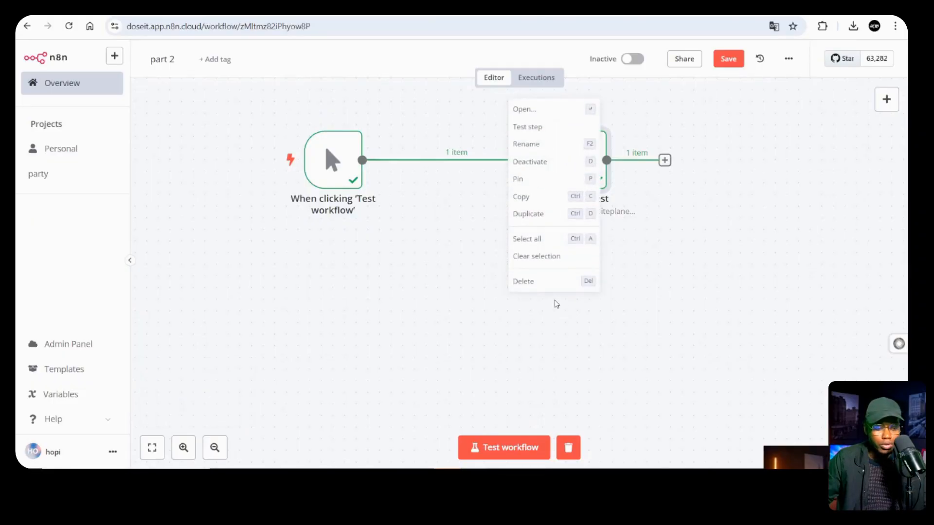
click(540, 325)
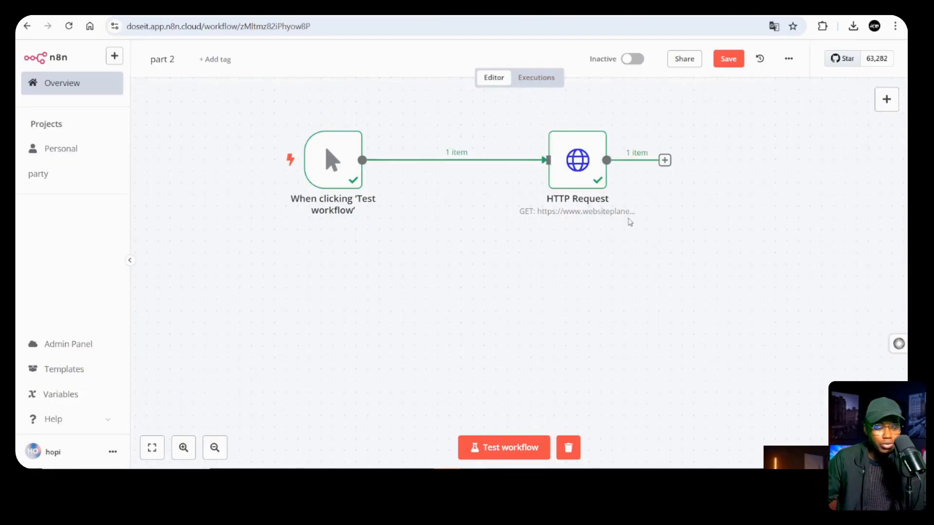
right_click(670, 287)
click(700, 297)
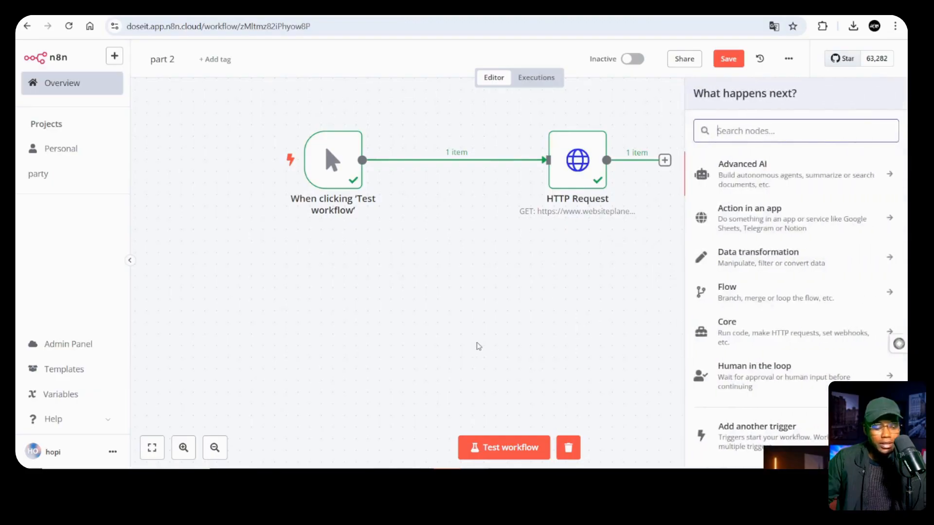
scroll(759, 286, down, 1)
click(762, 125)
click(762, 127)
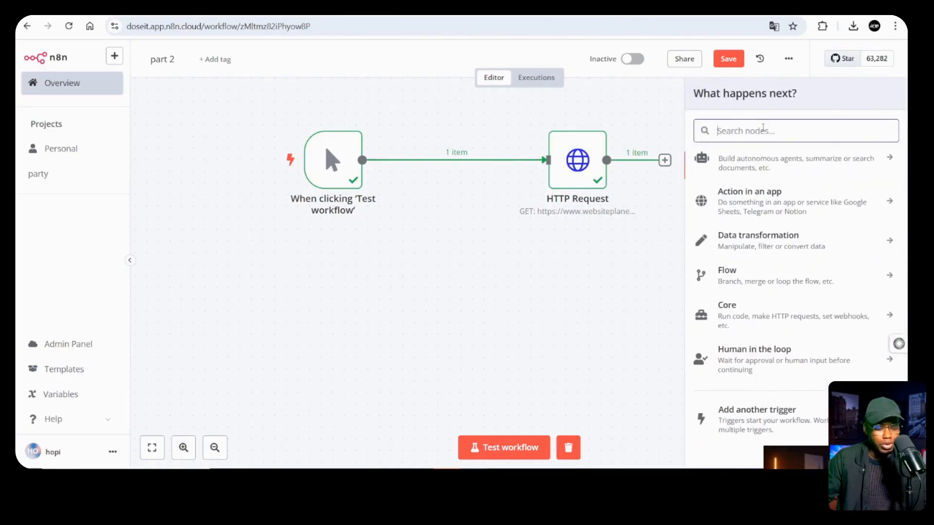
text(webhoo)
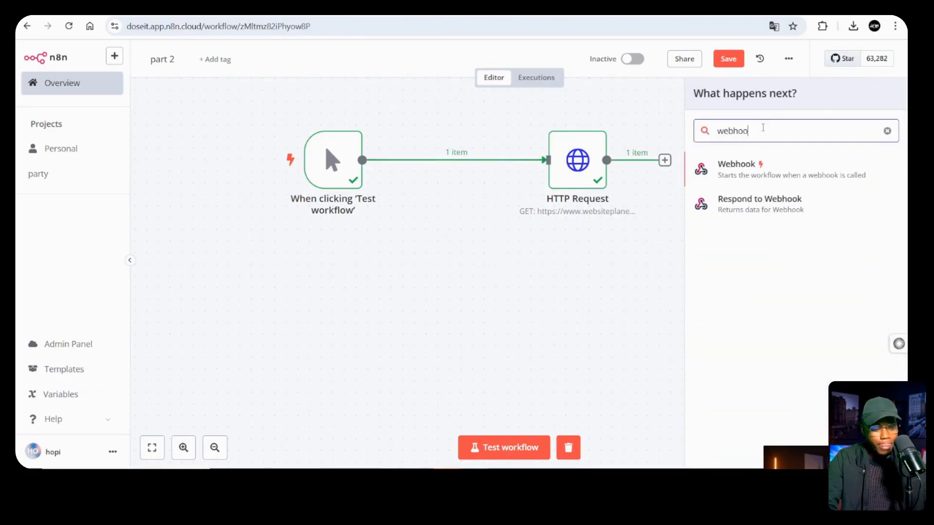
click(844, 174)
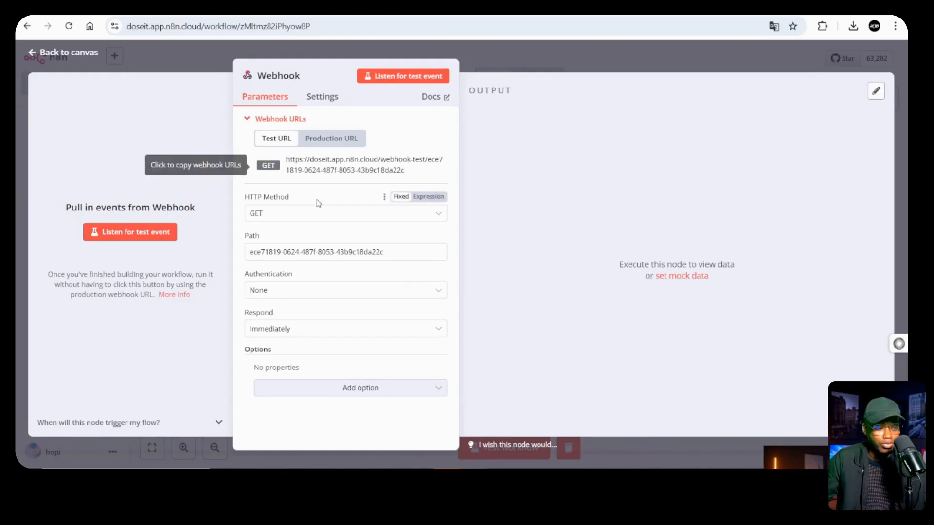
Review the webhook's production and test URLs, set the method to POST, and return to the canvas
click(339, 142)
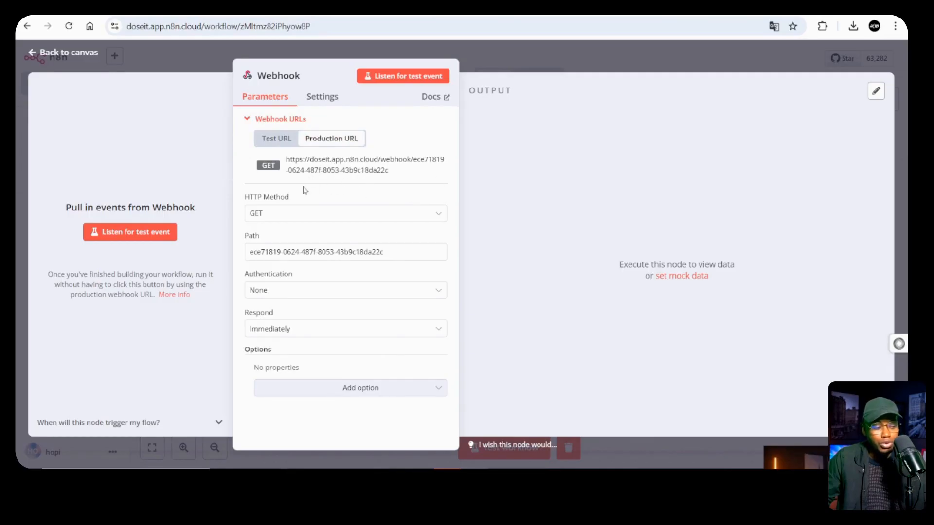
click(285, 138)
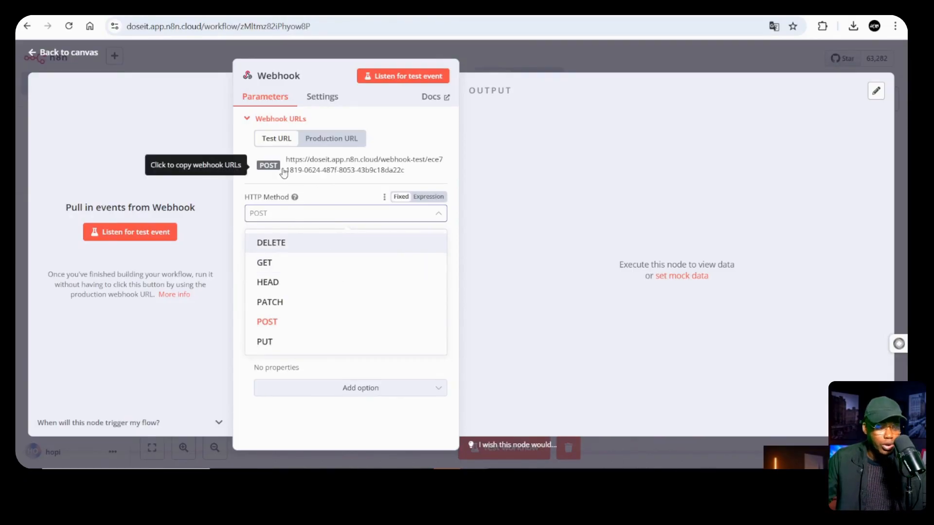
click(268, 322)
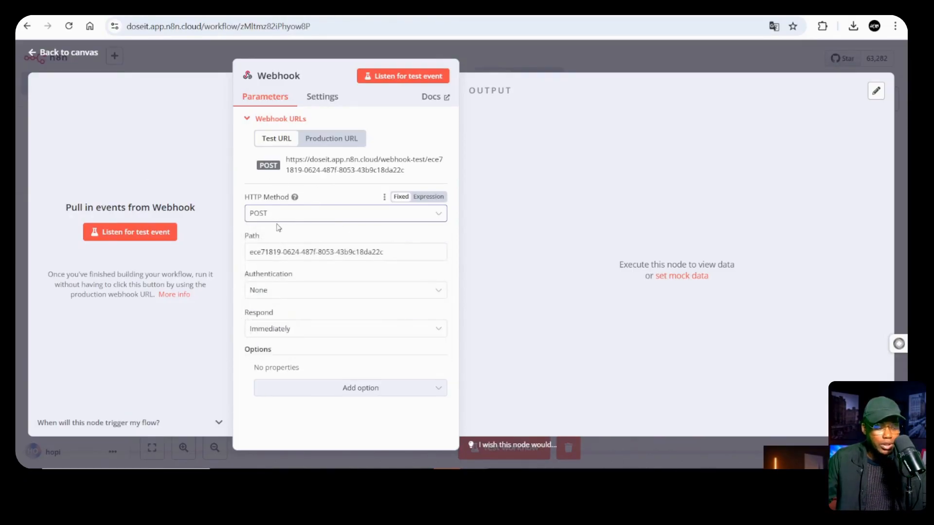
click(641, 57)
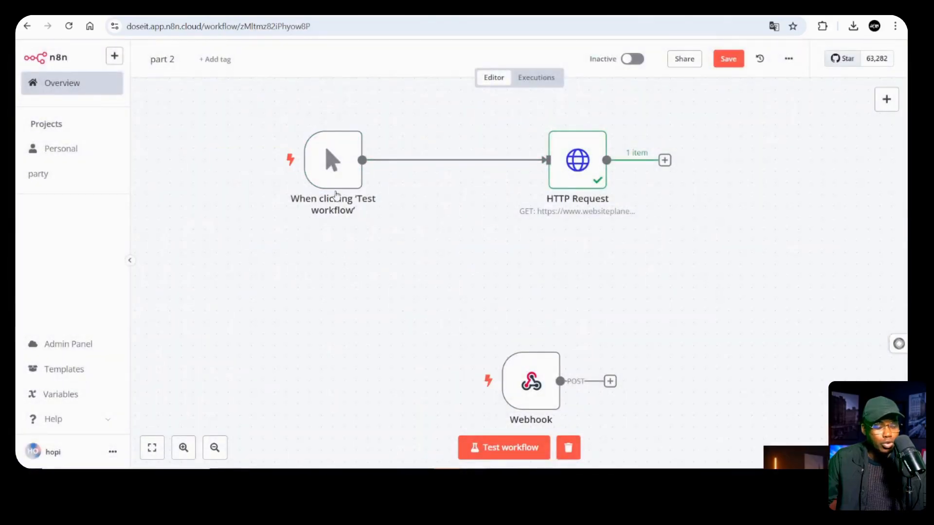
Deactivate the trigger and HTTP Request nodes, copy the Webhook test URL, and open another HTTP Request node
click(325, 117)
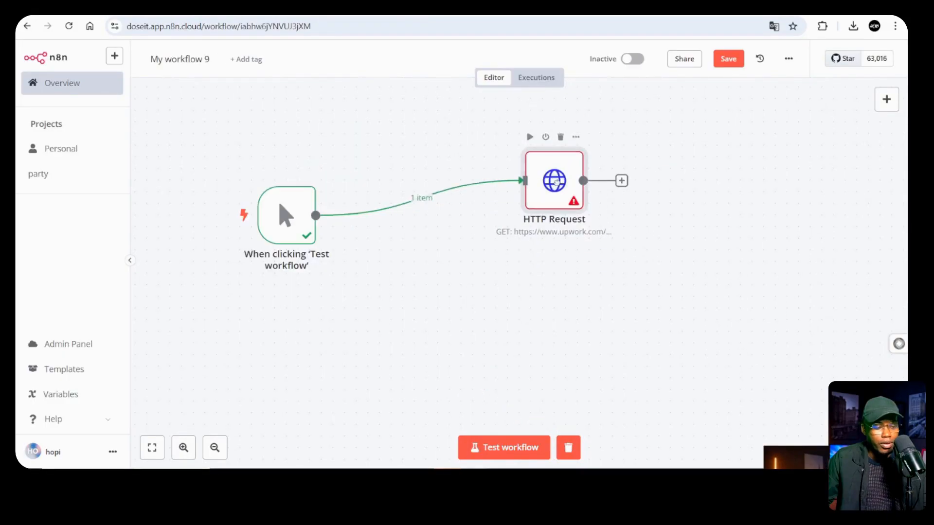
drag(557, 192, 557, 226)
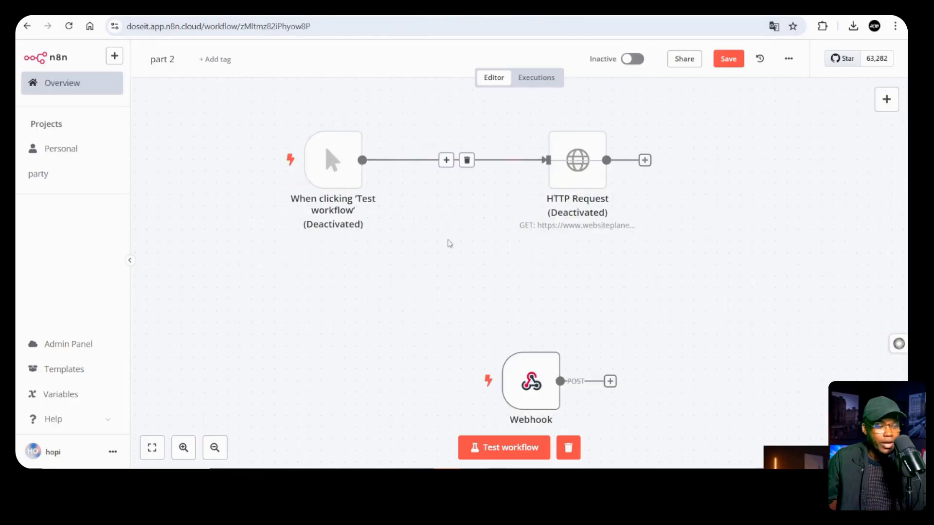
double_click(528, 383)
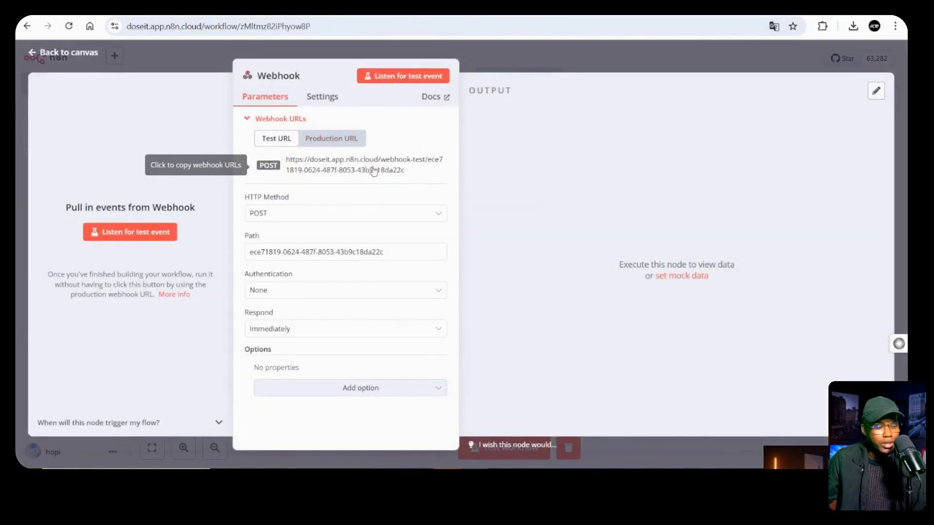
drag(411, 174, 286, 163)
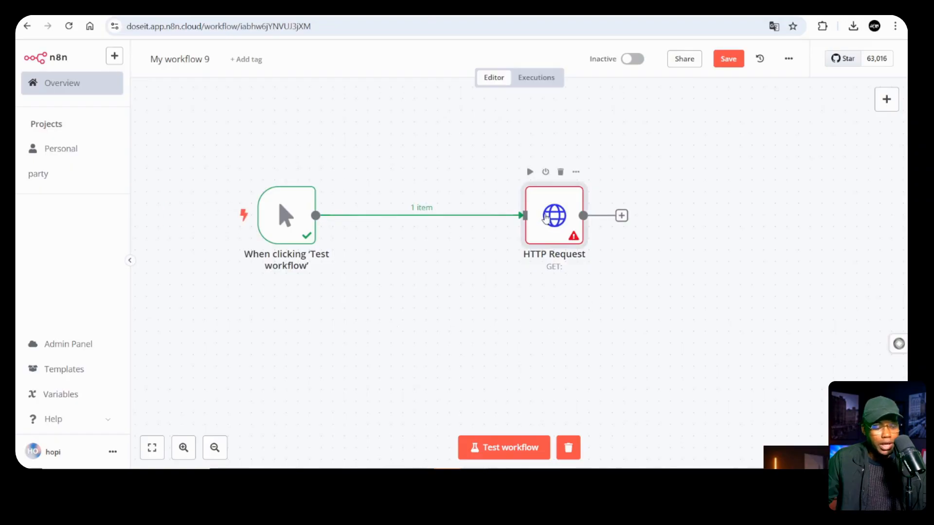
double_click(548, 216)
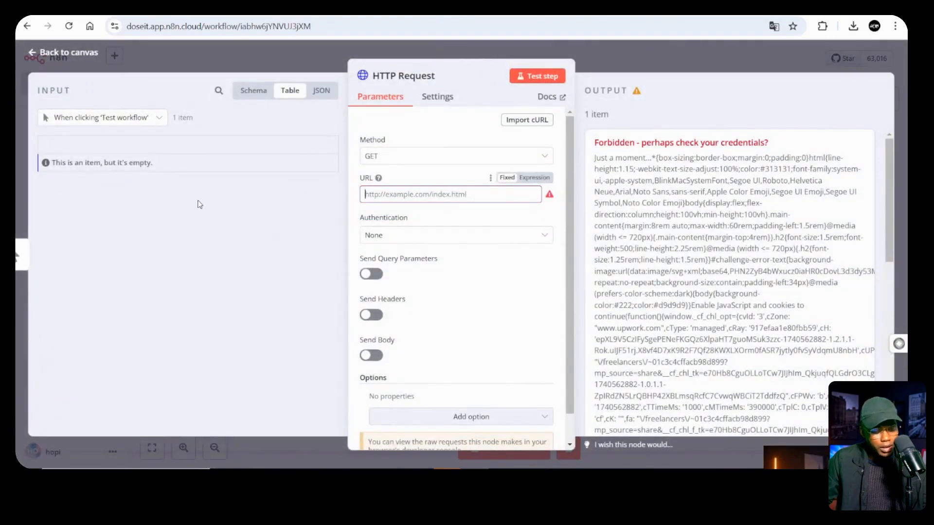
Paste the webhook test URL, set the method to POST, and enable sending a request body
key(ctrl+v)
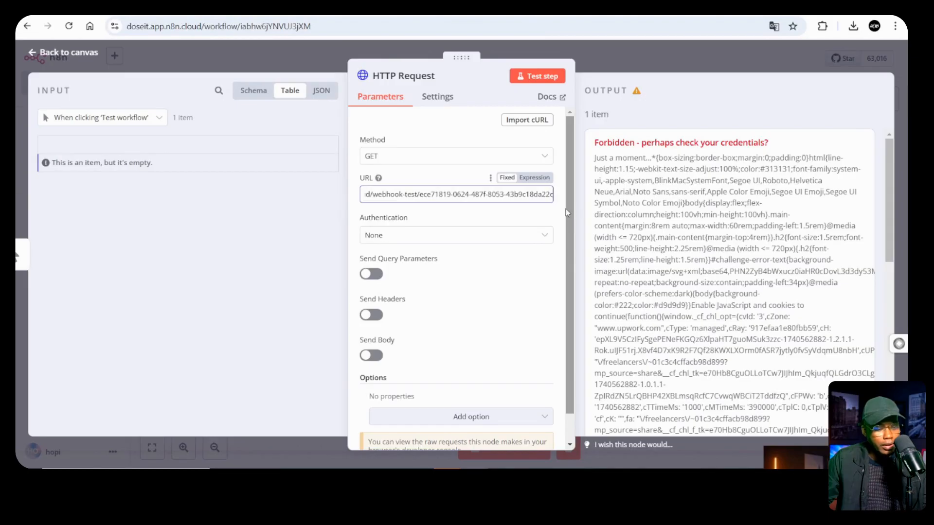
click(437, 161)
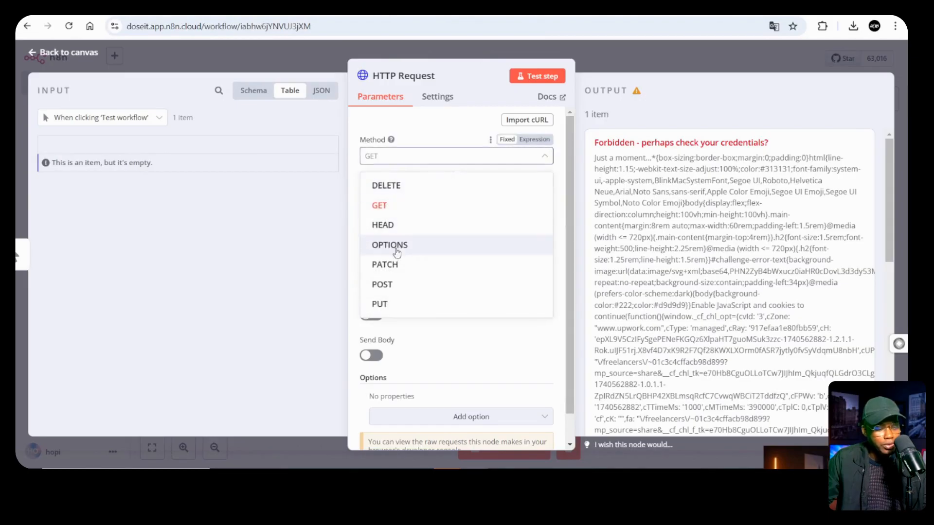
click(384, 285)
scroll(415, 260, down, 1)
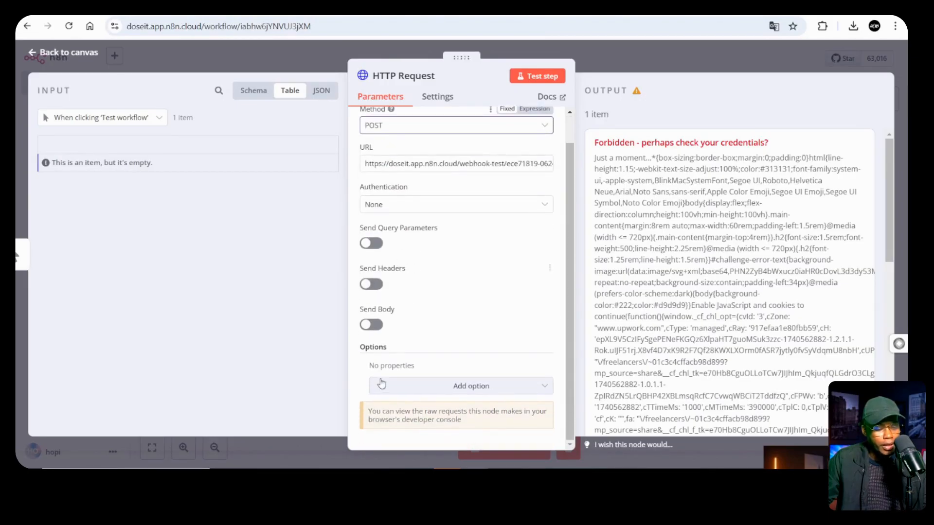
click(370, 325)
scroll(411, 256, down, 3)
scroll(403, 231, up, 2)
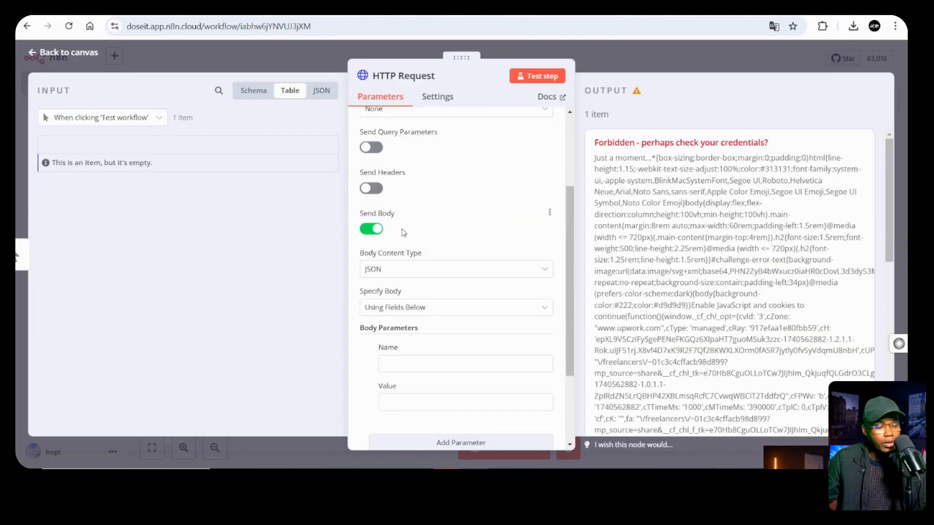
scroll(403, 238, down, 2)
Add a body parameter named nom with a sample first name as its value
click(395, 248)
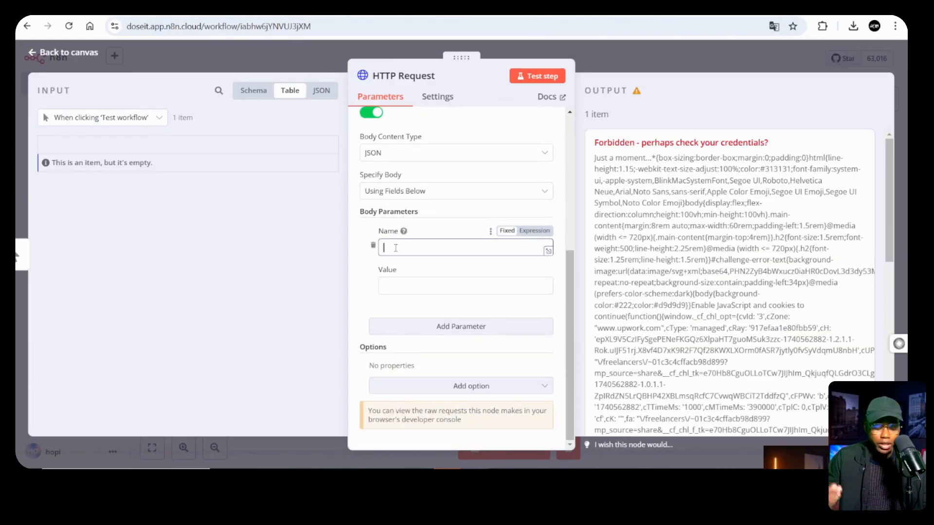
text(nom)
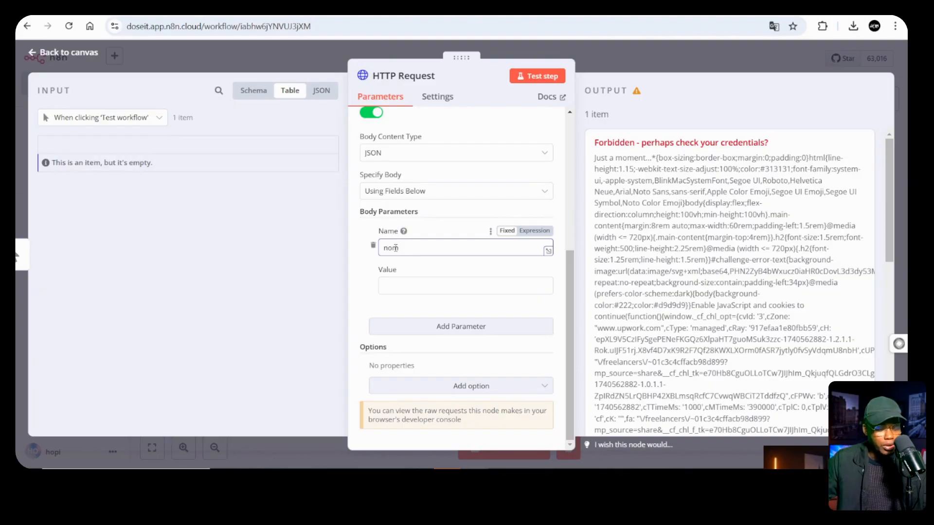
click(407, 280)
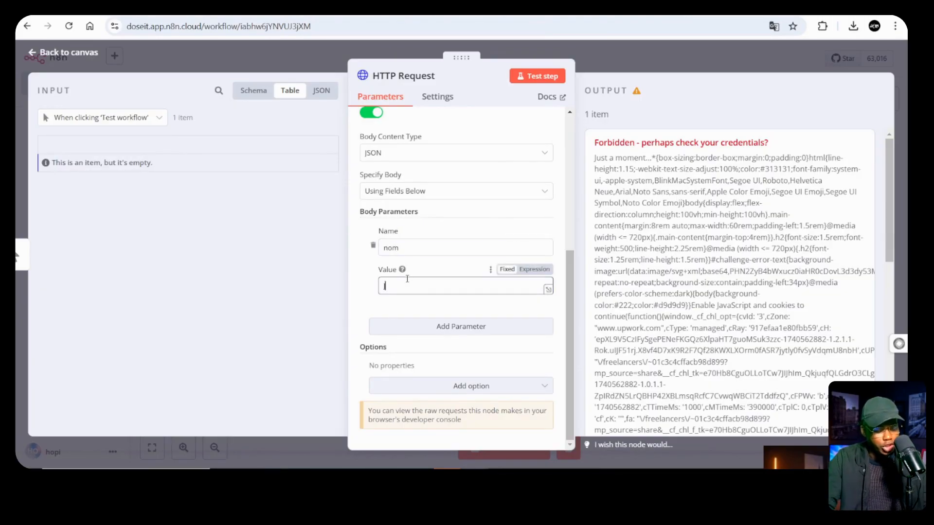
text(Jeffery)
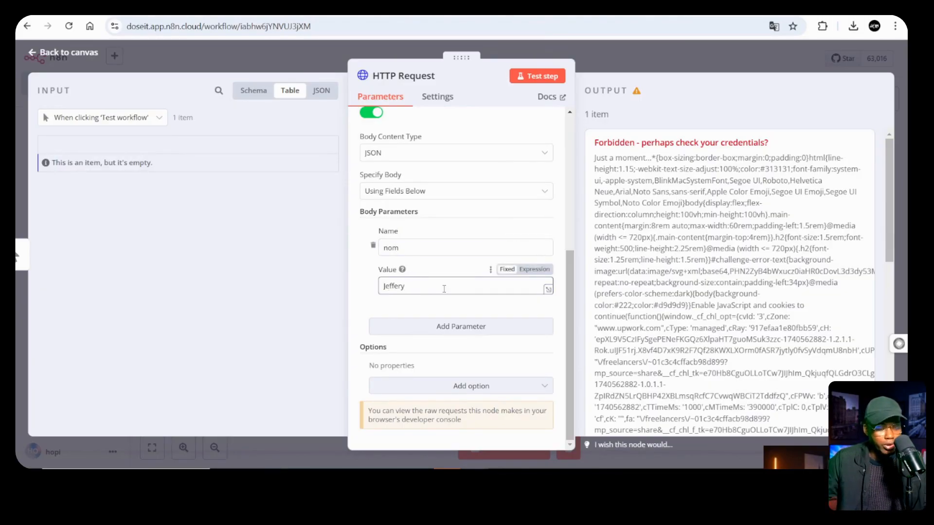
click(404, 312)
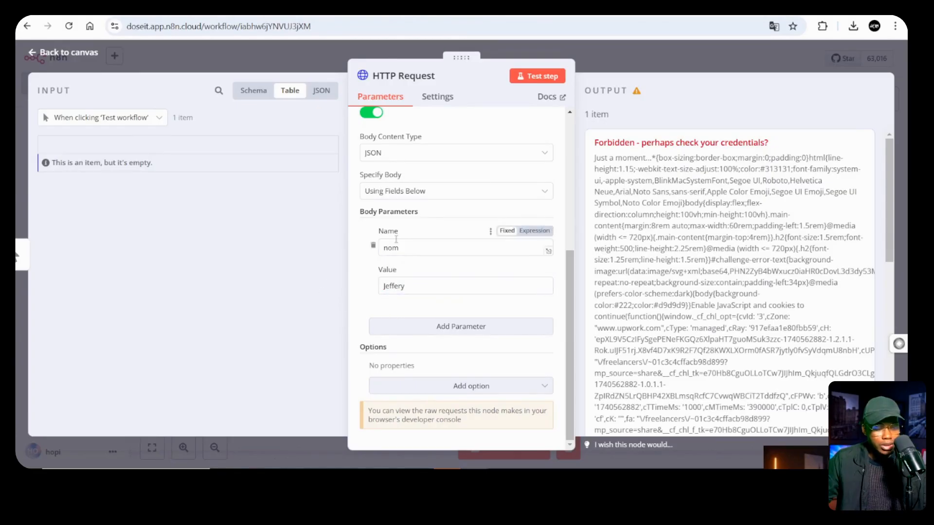
double_click(409, 252)
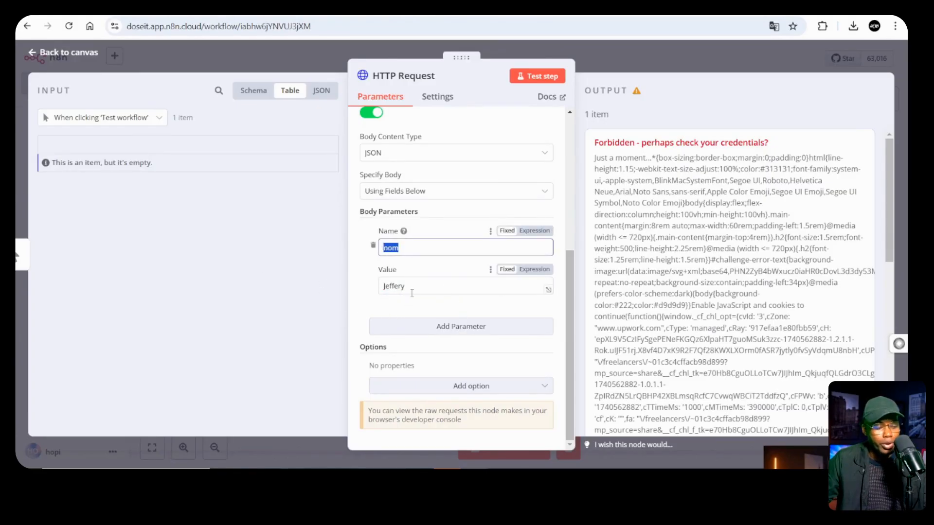
click(444, 172)
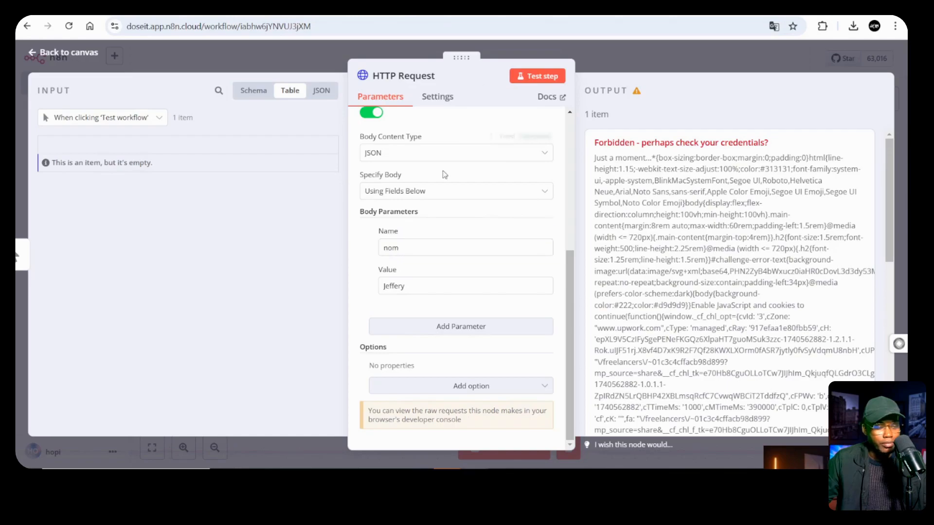
Switch to the webhook workflow and start listening for a test event
click(444, 1)
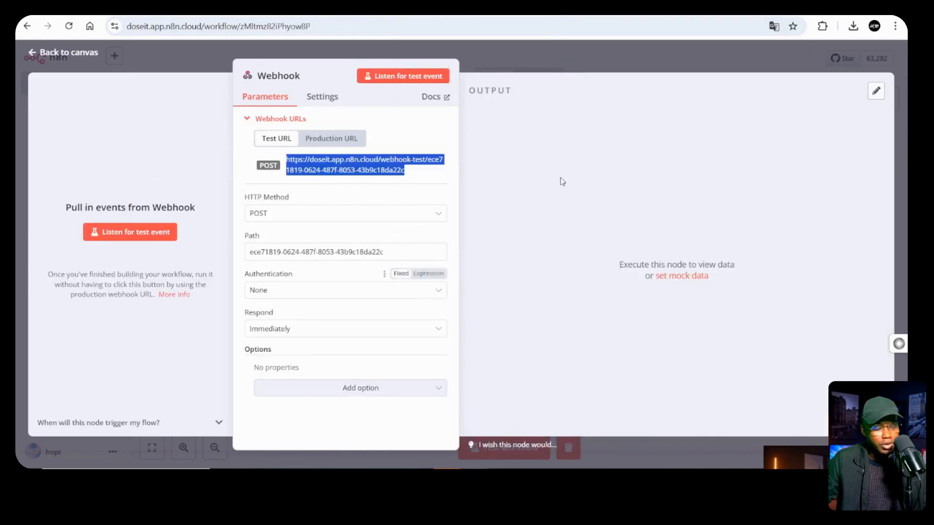
click(389, 77)
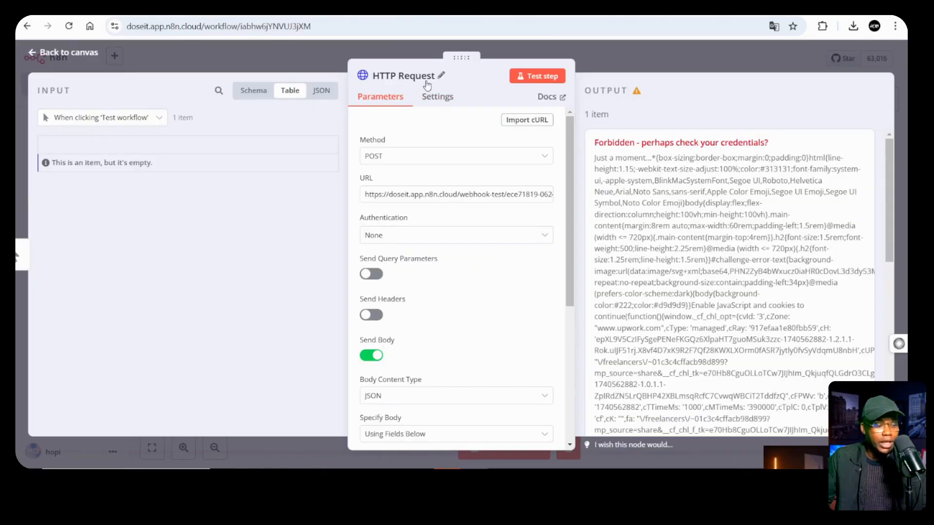
scroll(394, 236, down, 5)
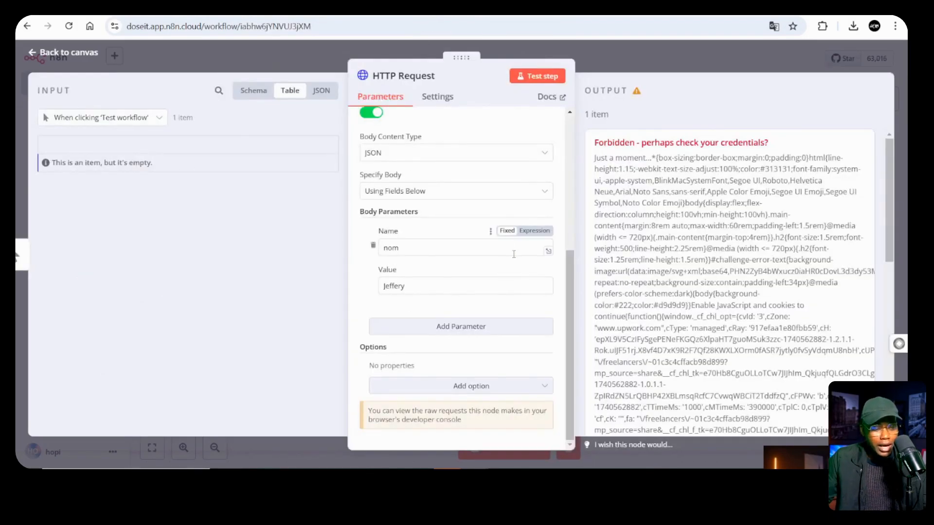
scroll(505, 161, up, 5)
Put the Webhook in listening mode and fire the HTTP Request at it from the other workflow
click(537, 76)
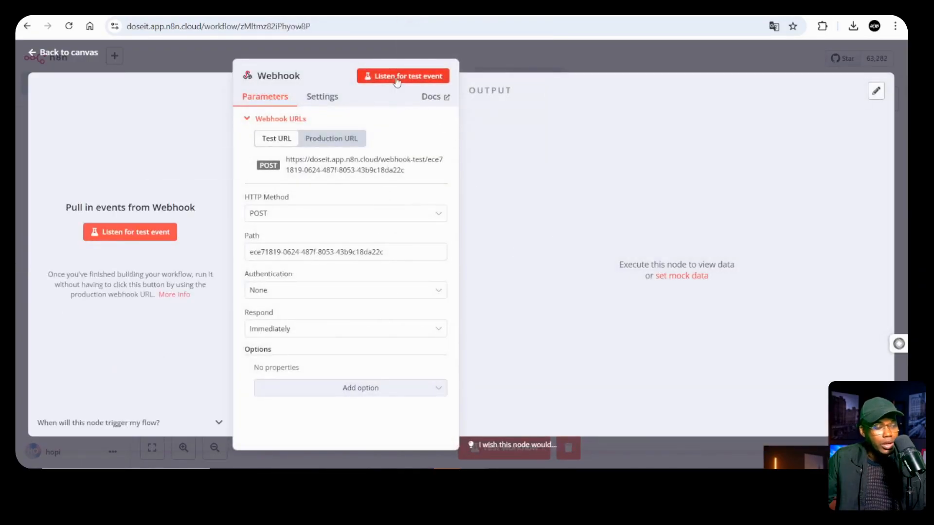
click(396, 77)
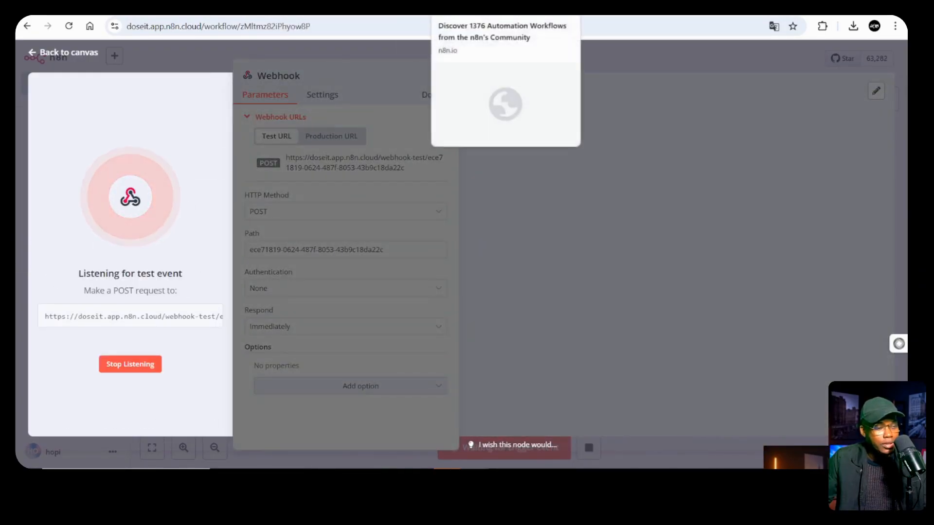
click(436, 6)
click(521, 77)
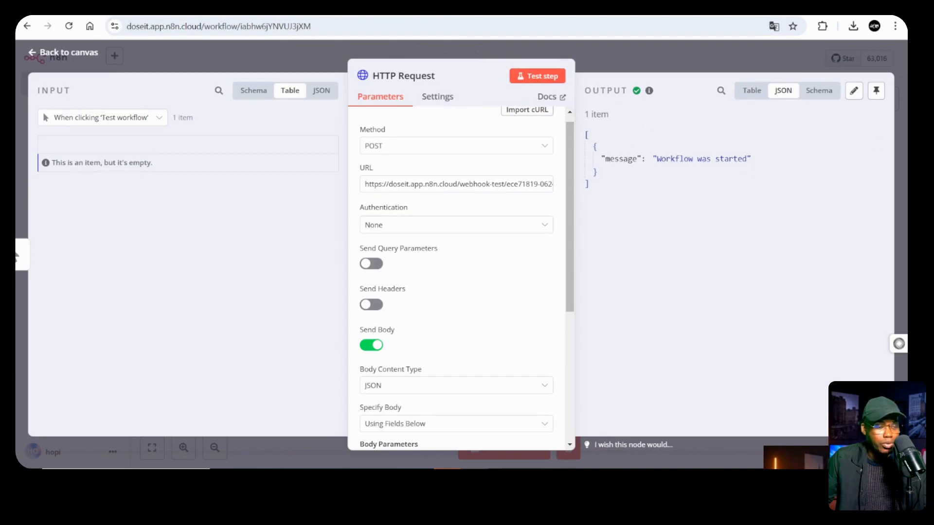
click(435, 10)
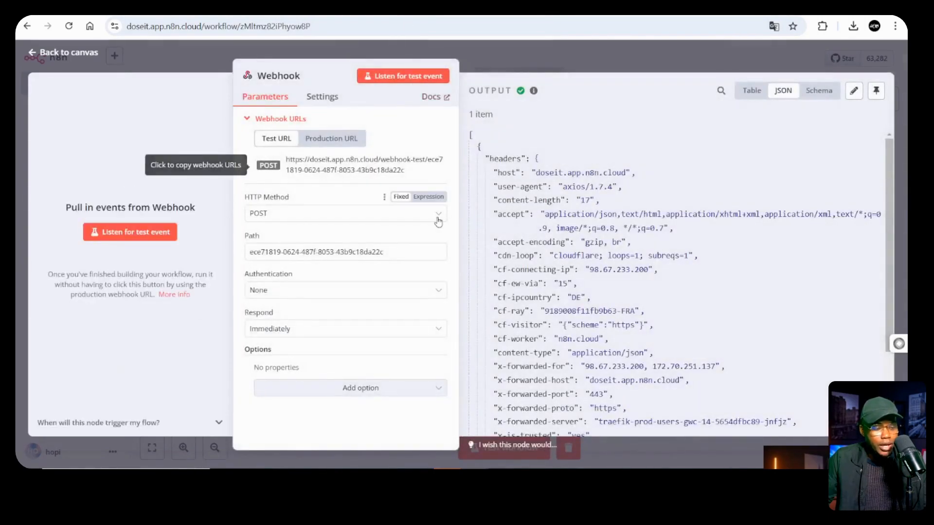
Check that the nom field arrived in the Webhook output body, then close the node panel
scroll(559, 206, down, 3)
scroll(558, 207, up, 3)
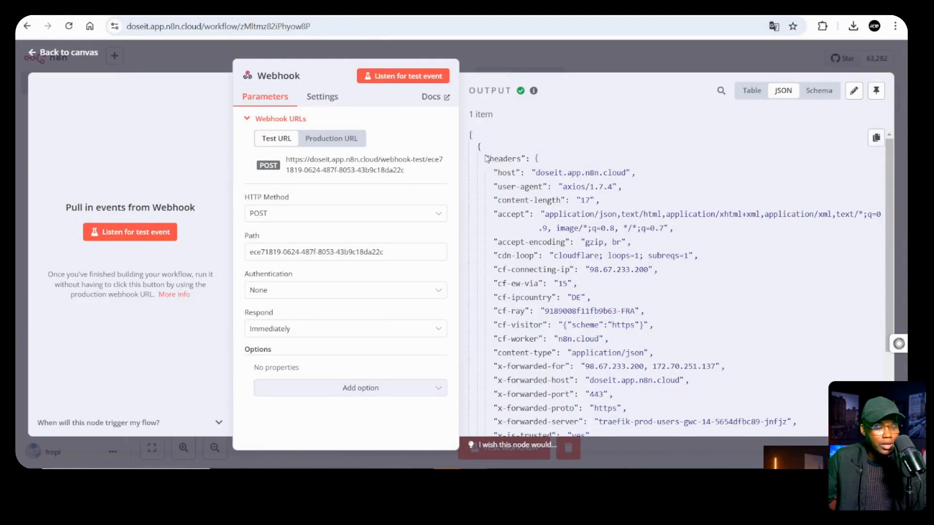
scroll(548, 190, down, 5)
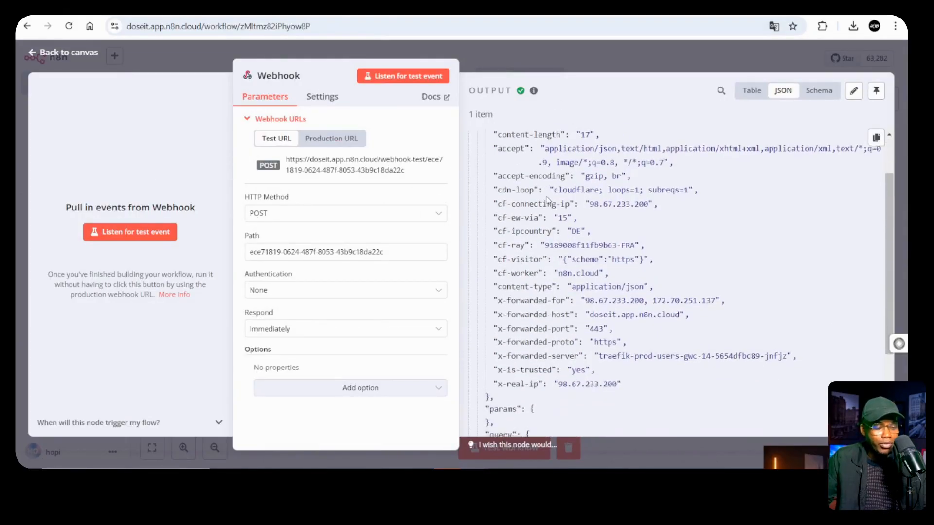
scroll(547, 197, up, 5)
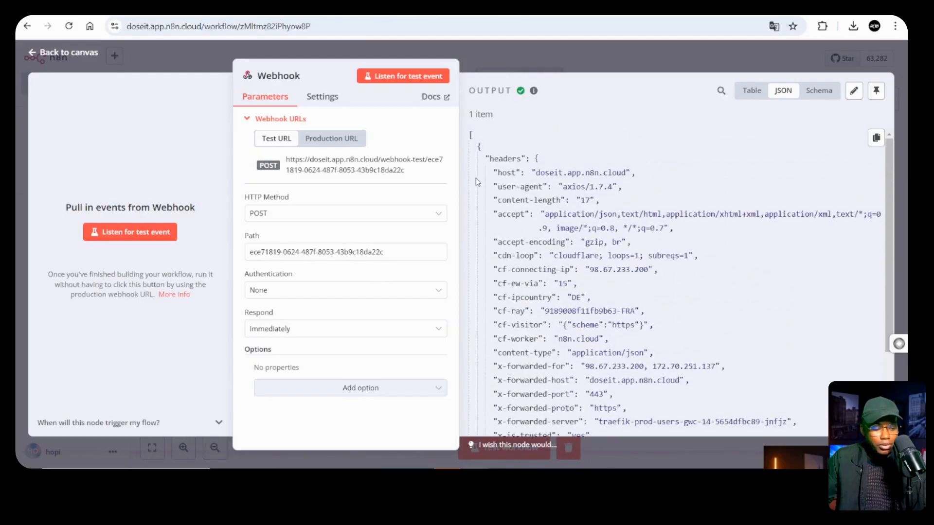
scroll(544, 207, down, 5)
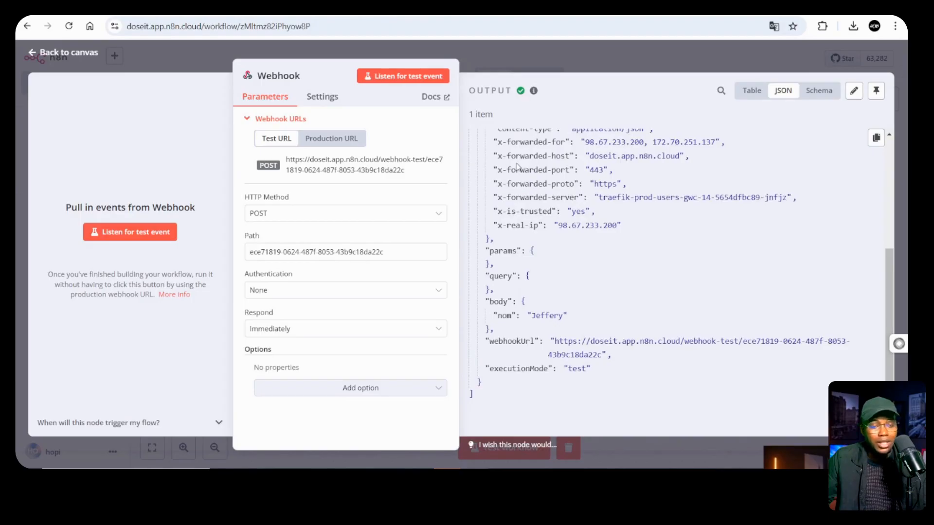
mouse_move(497, 316)
mouse_down()
mouse_move(570, 316)
mouse_move(492, 315)
mouse_up()
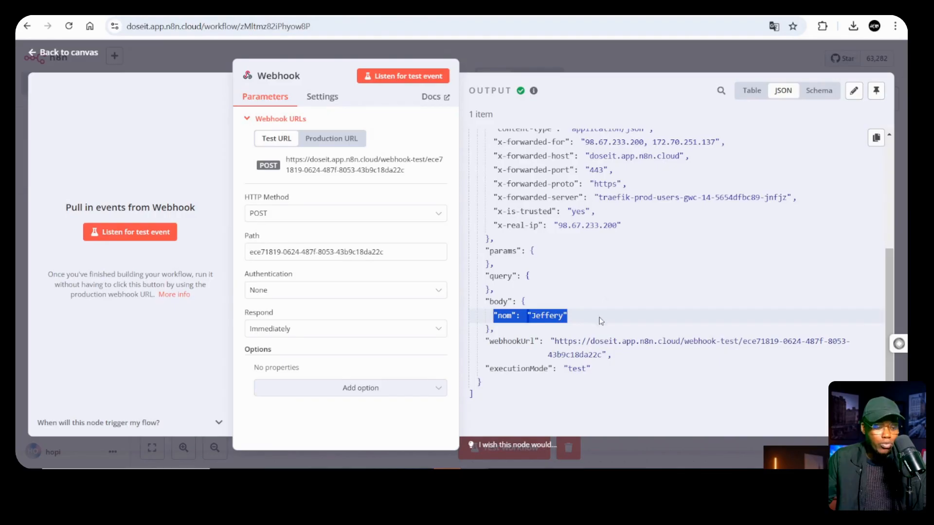
click(572, 325)
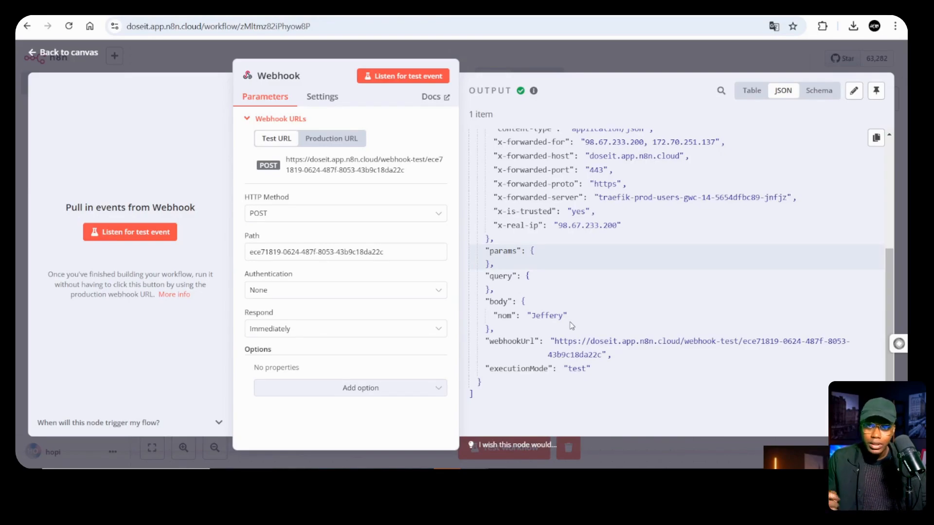
scroll(724, 210, up, 5)
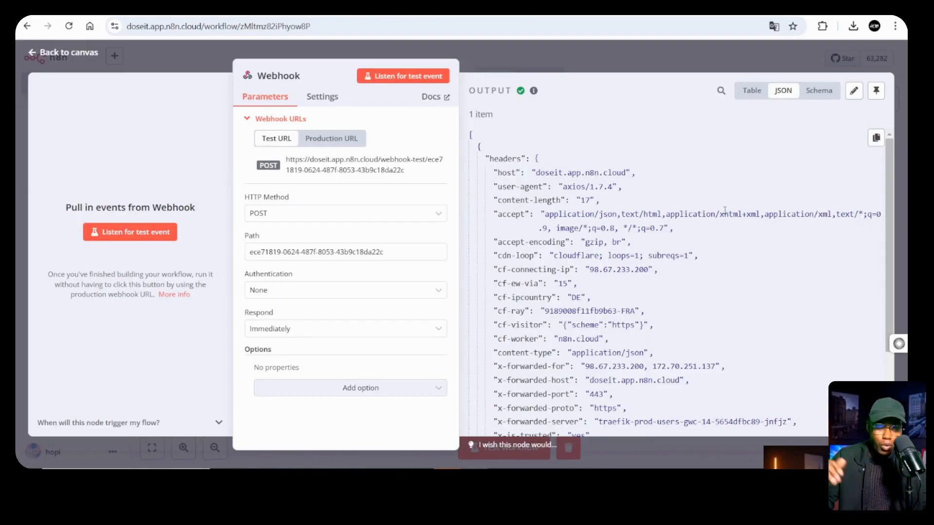
key(Escape)
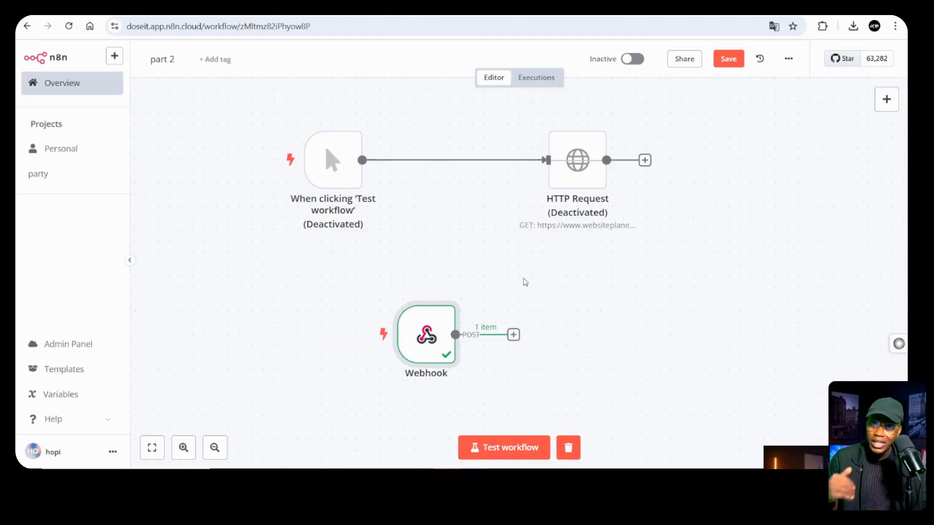
Delete the Webhook and HTTP Request nodes and reactivate the manual trigger
mouse_move(434, 346)
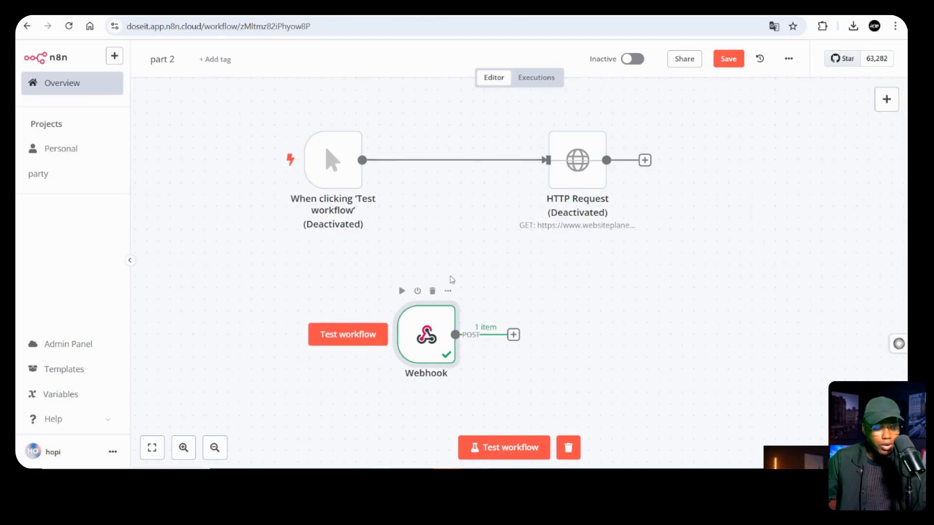
click(436, 292)
mouse_move(576, 178)
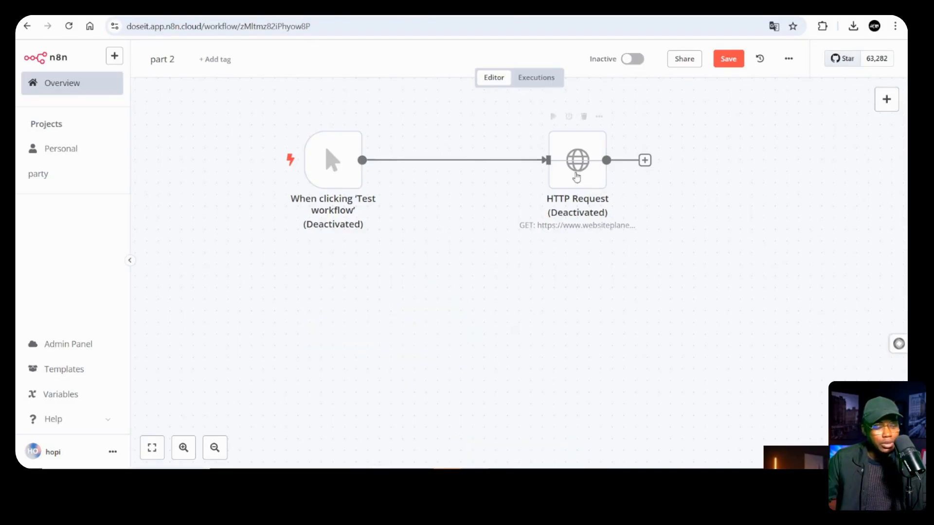
click(584, 116)
mouse_move(319, 198)
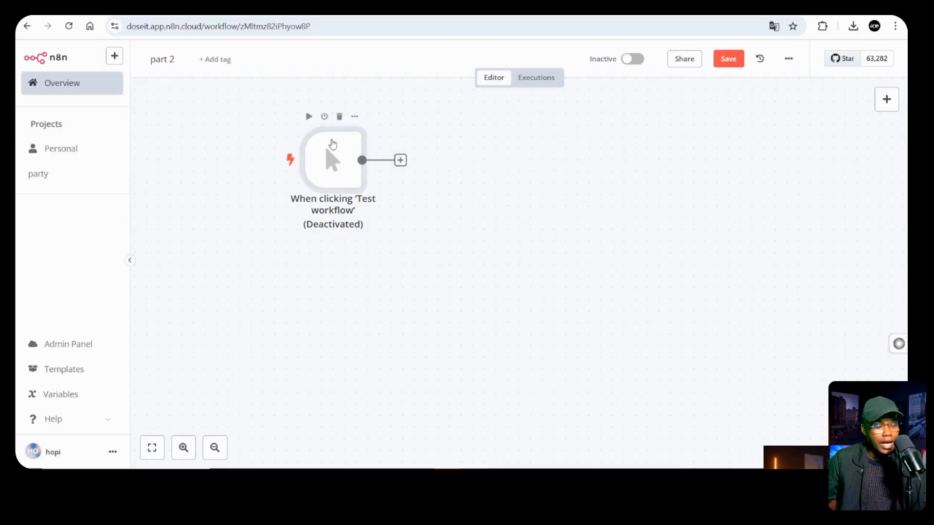
click(325, 117)
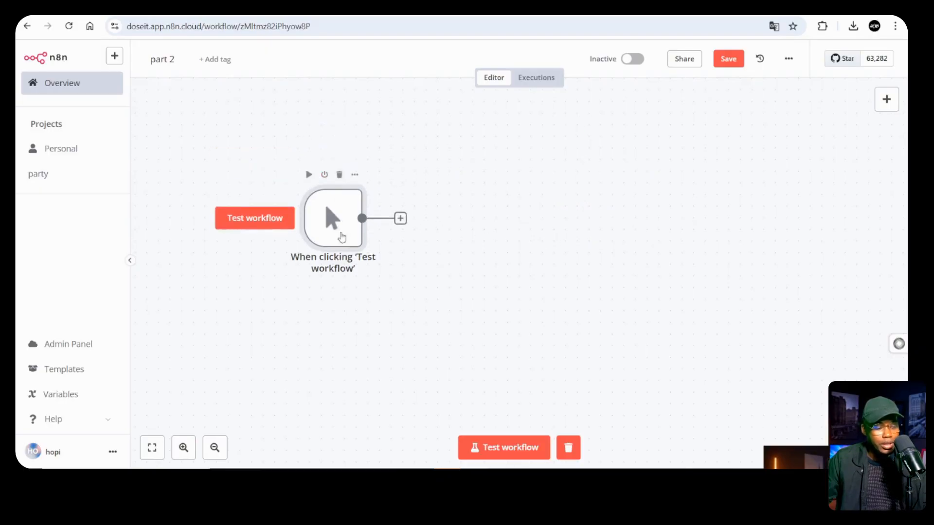
Add an AI Agent node from Advanced AI after the trigger
click(411, 195)
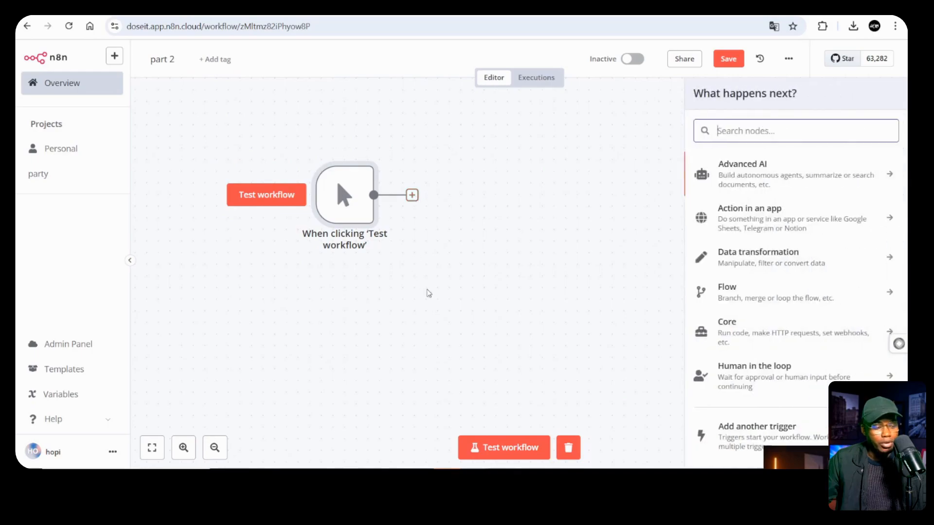
click(766, 179)
scroll(735, 215, down, 1)
scroll(738, 218, down, 1)
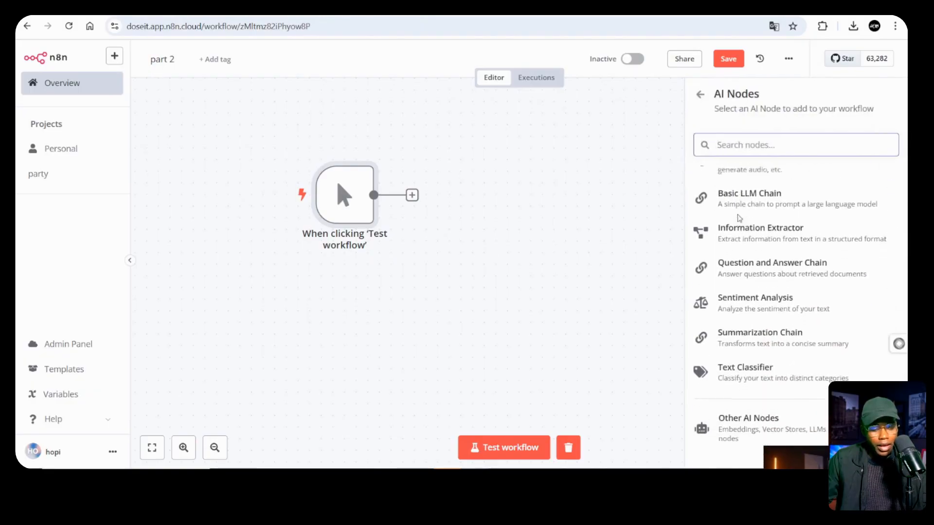
scroll(740, 219, up, 3)
click(747, 256)
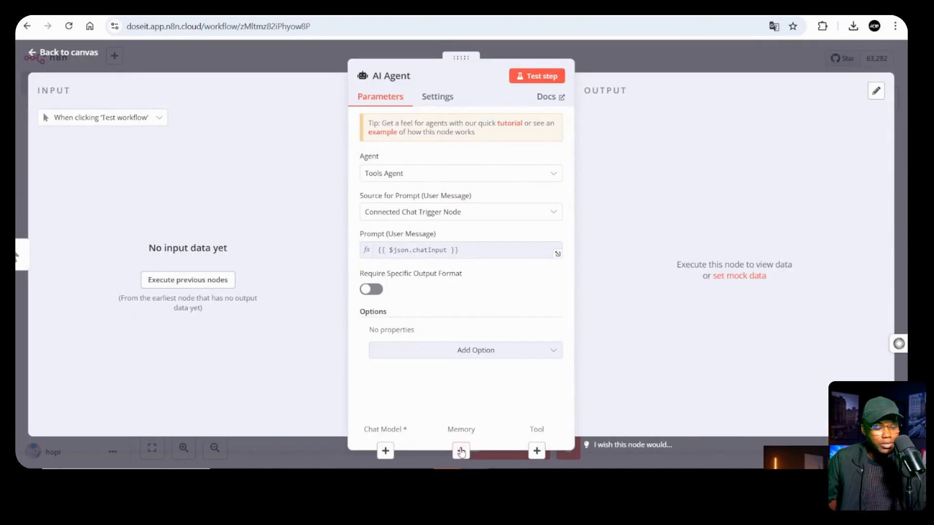
click(673, 54)
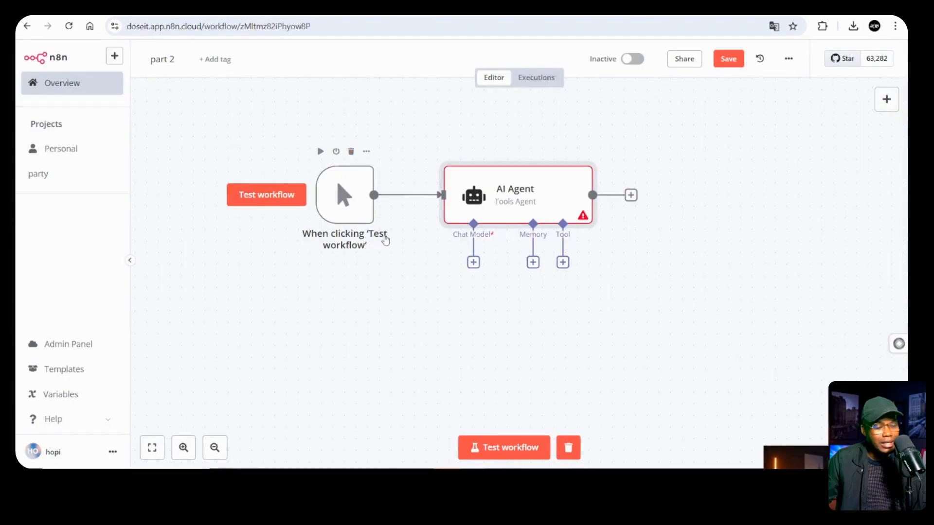
Replace the manual trigger with an 'On chat message' trigger as the first step
click(349, 153)
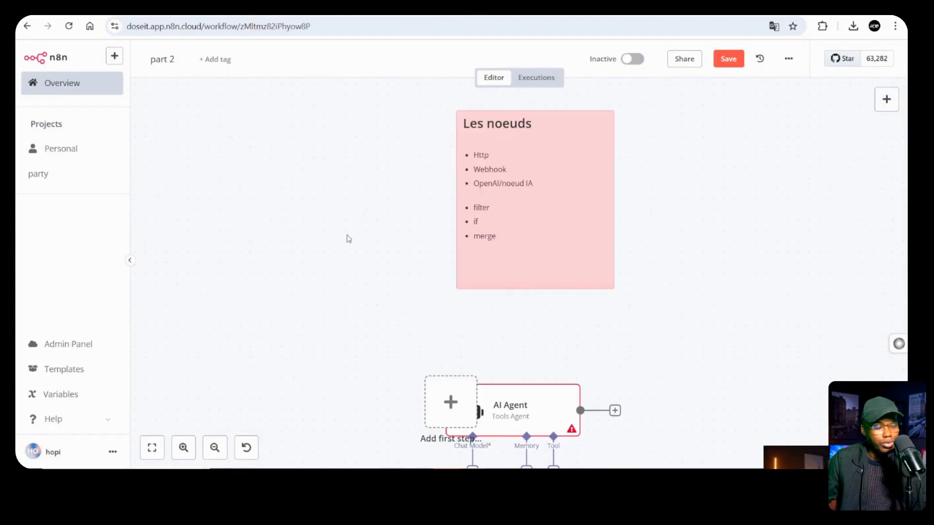
scroll(340, 281, down, 3)
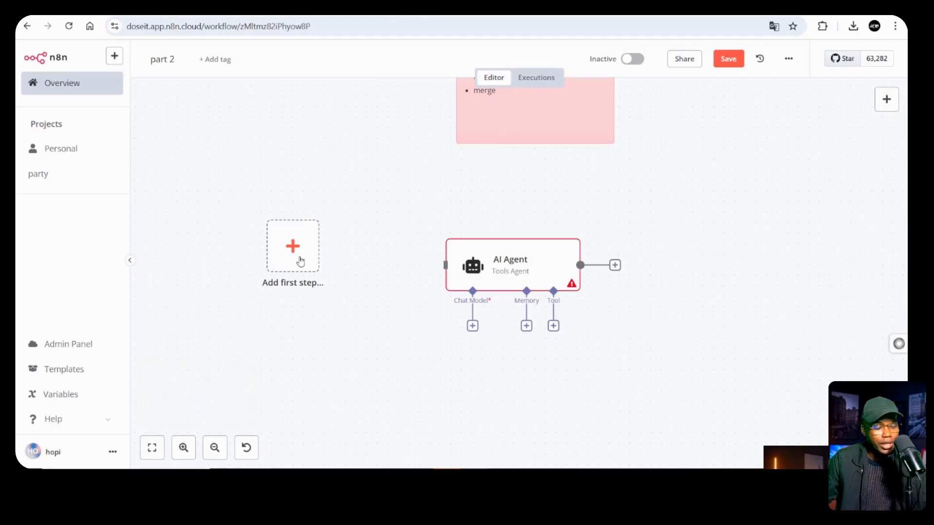
click(297, 263)
scroll(785, 291, down, 2)
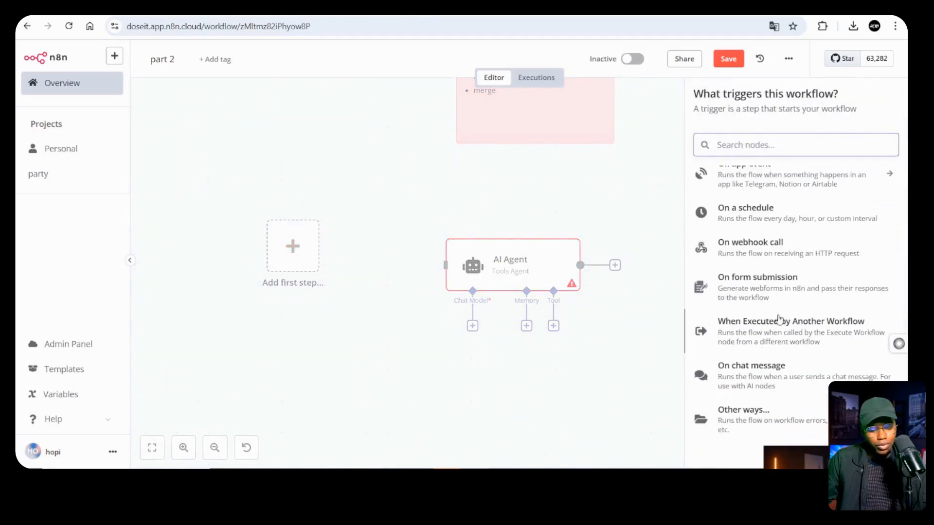
click(785, 373)
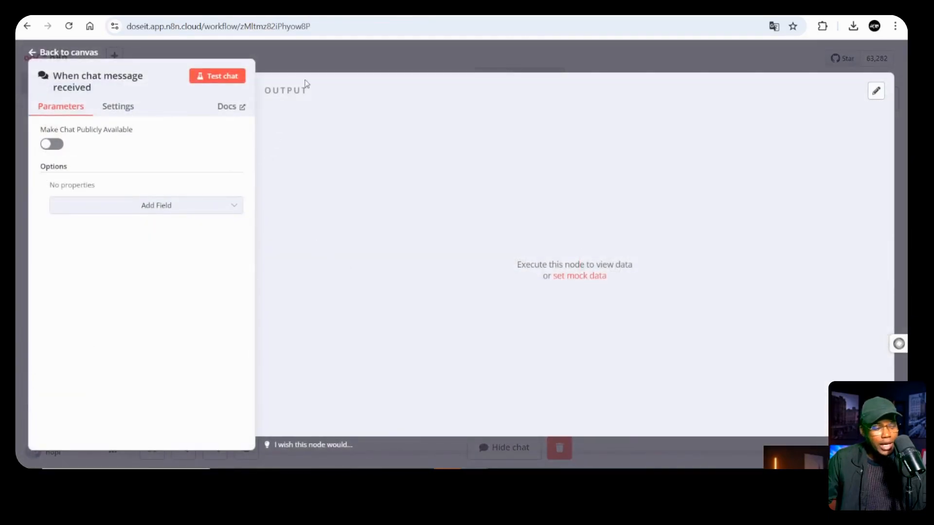
click(370, 52)
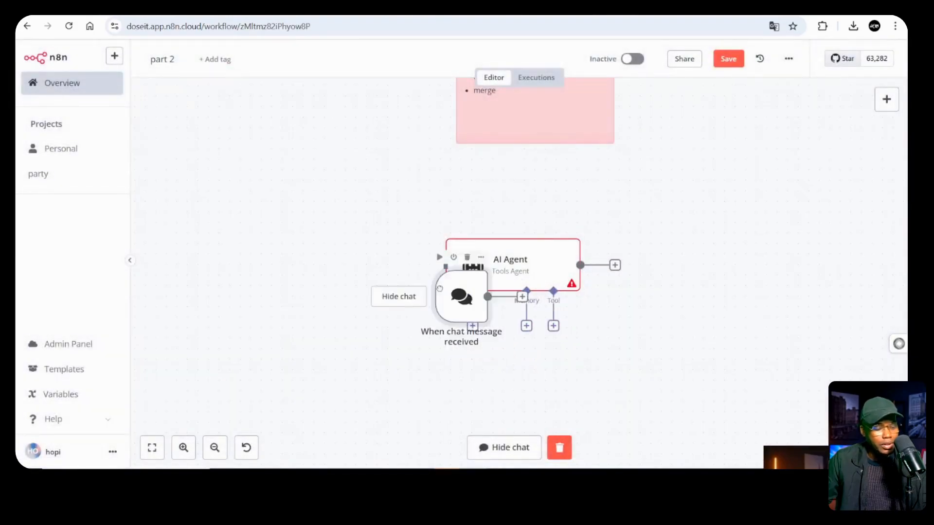
Connect the chat trigger to the AI Agent and line the two nodes up level
drag(346, 275, 453, 273)
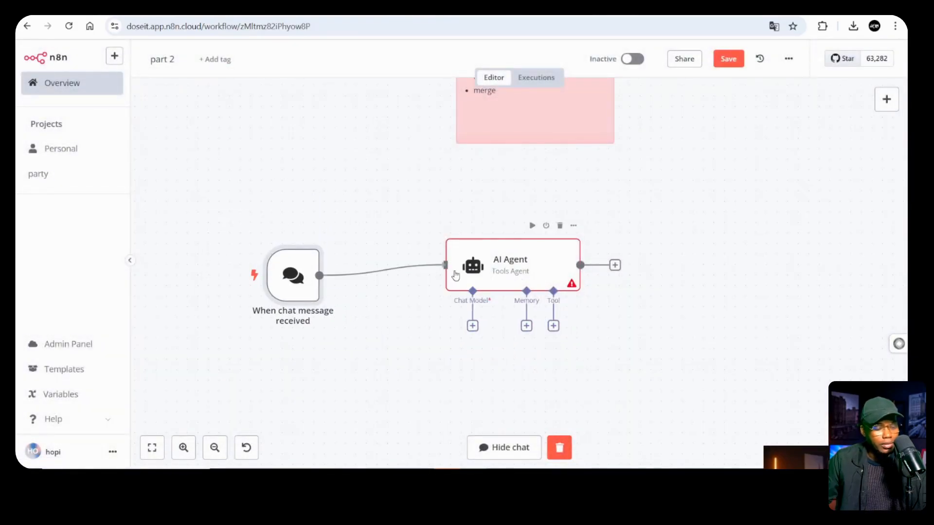
drag(295, 284, 327, 274)
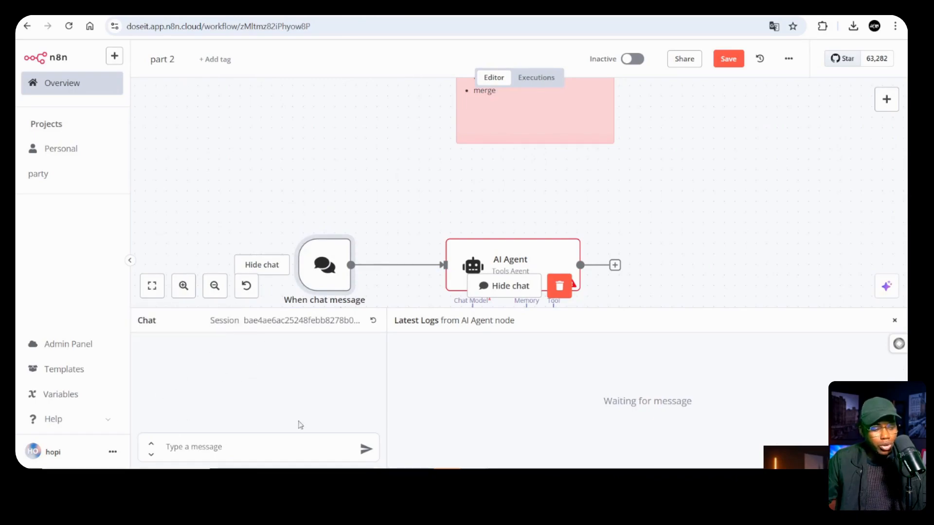
drag(521, 261, 531, 239)
scroll(715, 238, down, 3)
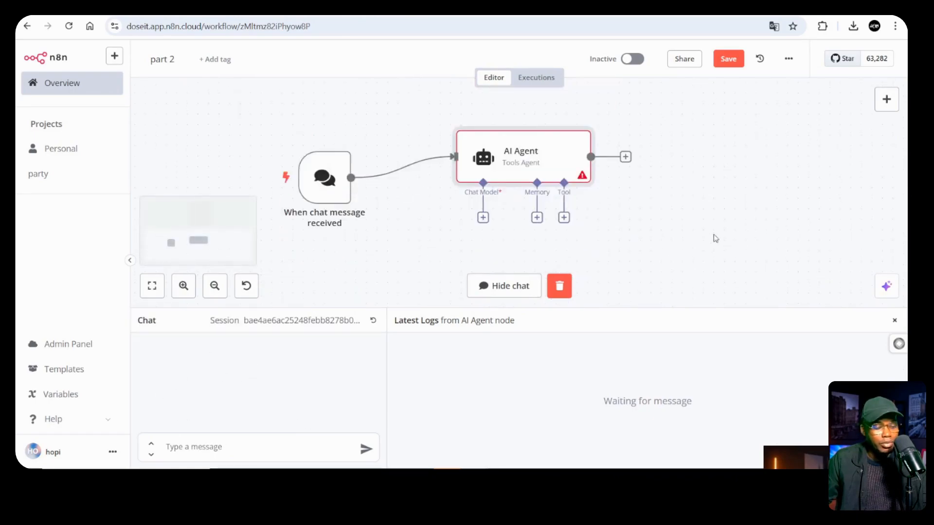
drag(317, 176, 317, 156)
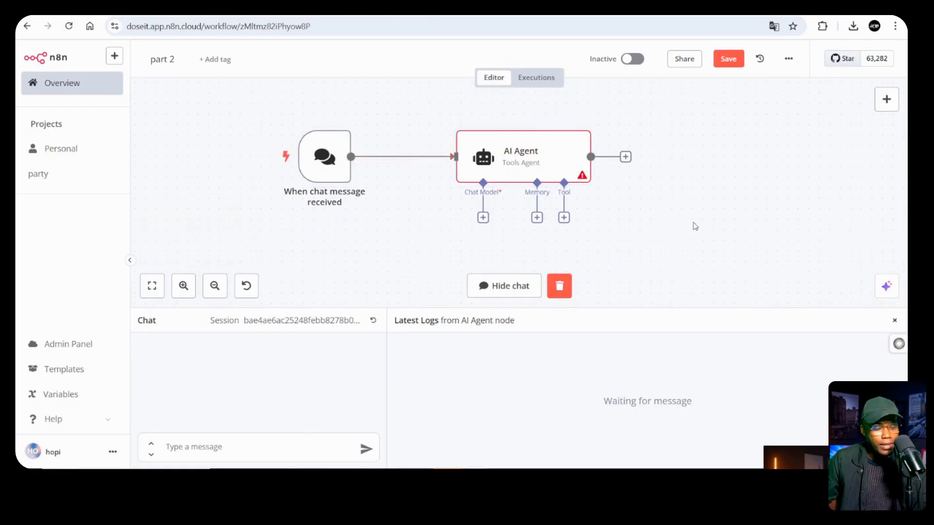
double_click(537, 163)
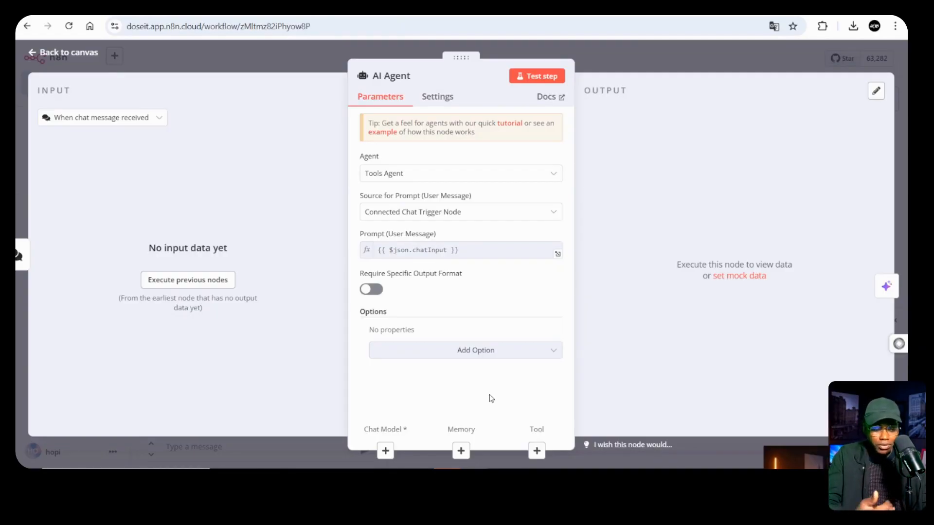
Open the Language Models list from the AI Agent's Chat Model connector
click(385, 451)
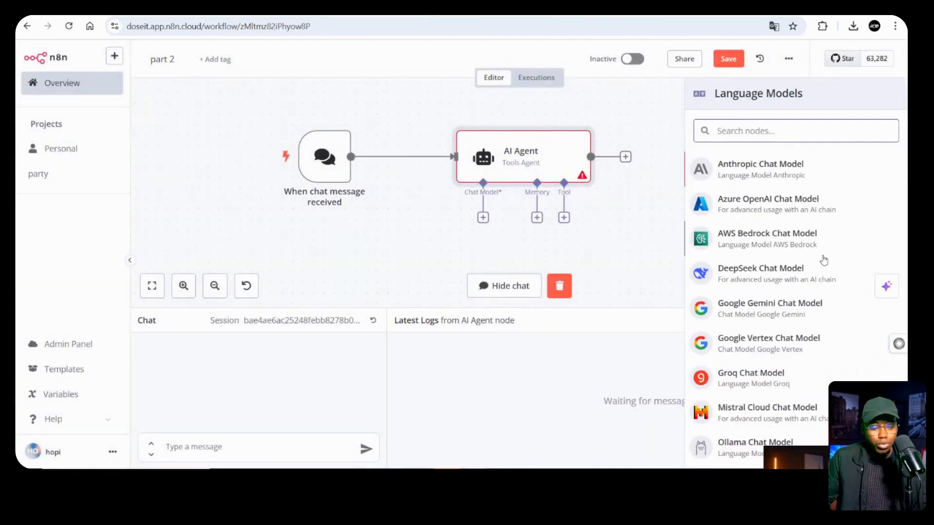
Attach an OpenAI Chat Model to the agent using the OpenAi account 2 credential
scroll(823, 261, down, 2)
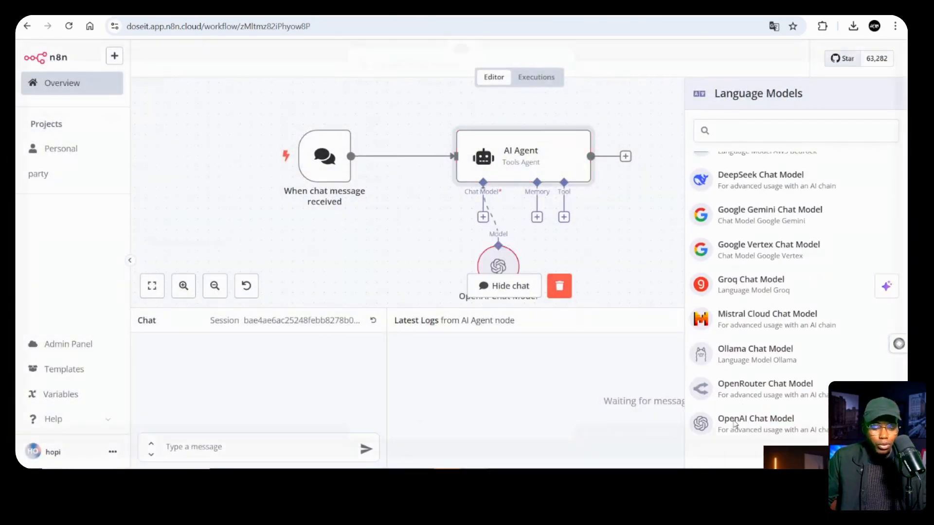
click(742, 421)
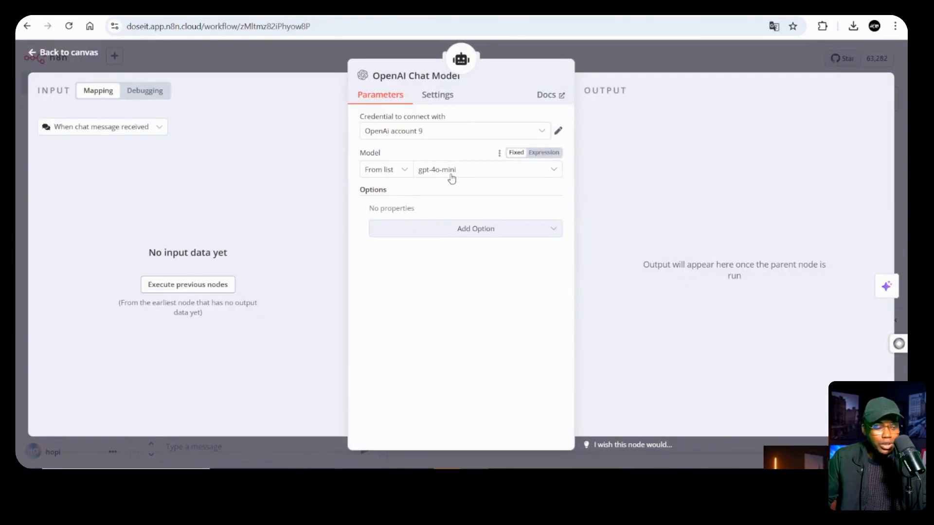
click(444, 139)
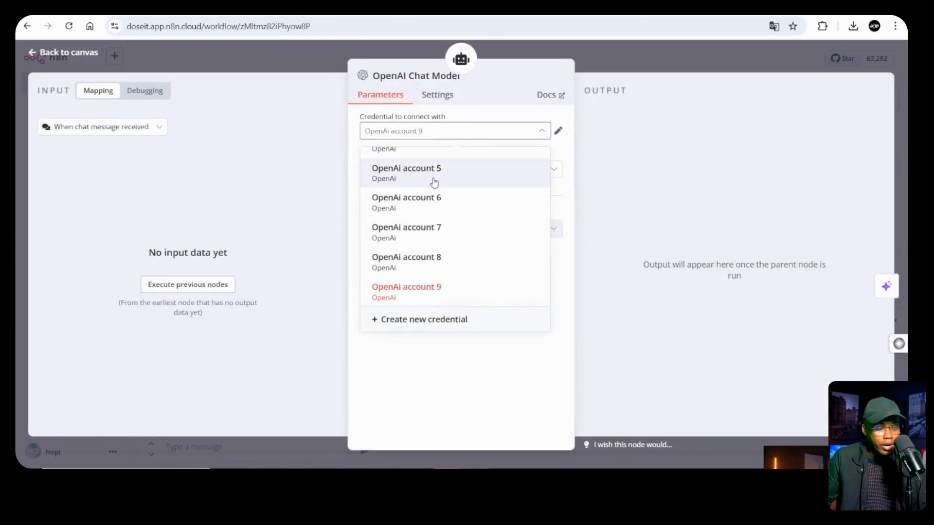
scroll(433, 185, up, 3)
click(431, 196)
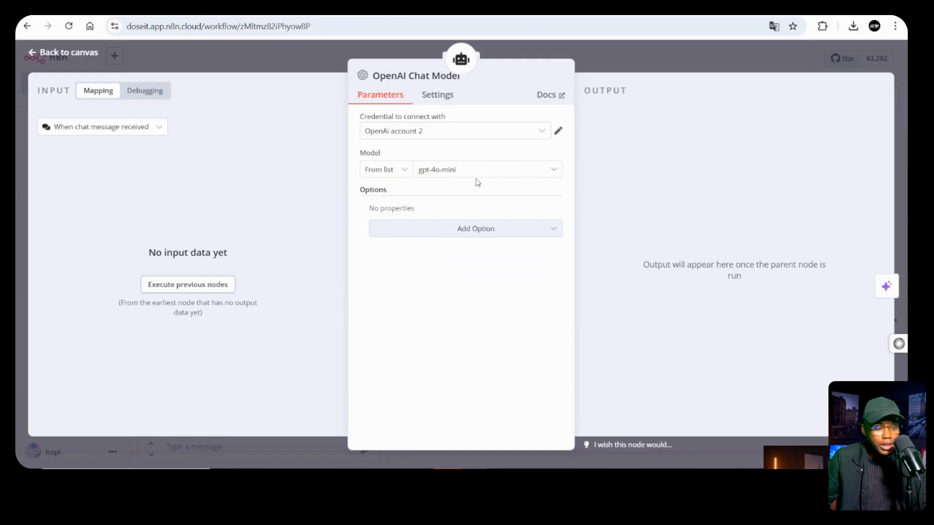
Start a new OpenAI credential, inspect its Base URL, then discard it unsaved
click(499, 140)
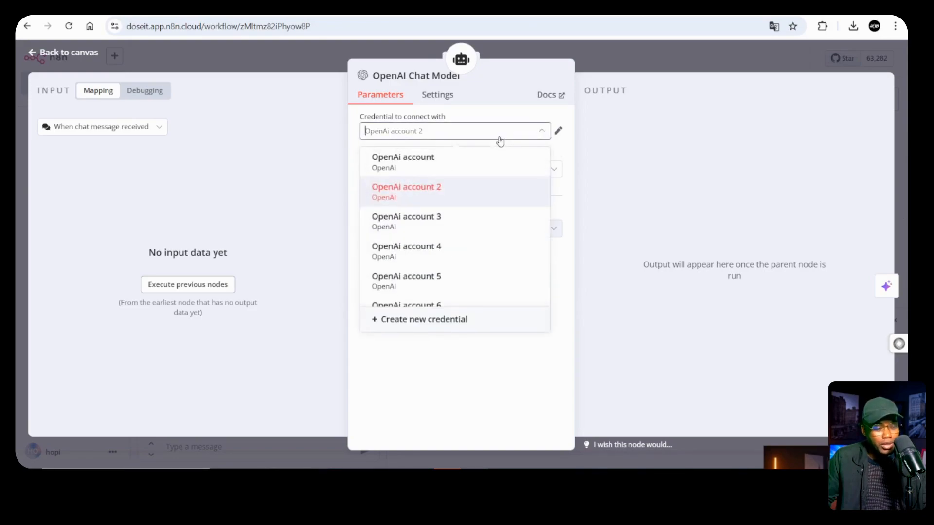
click(448, 324)
click(372, 221)
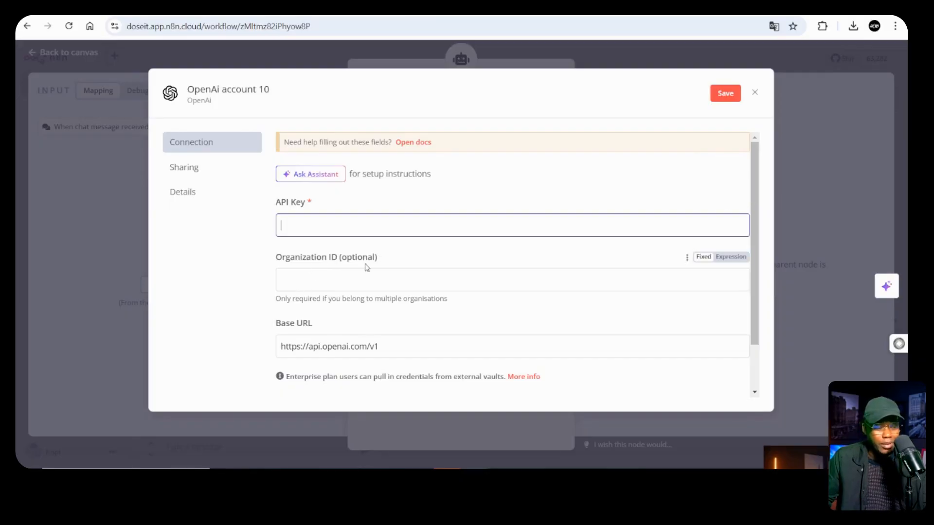
drag(394, 345, 276, 357)
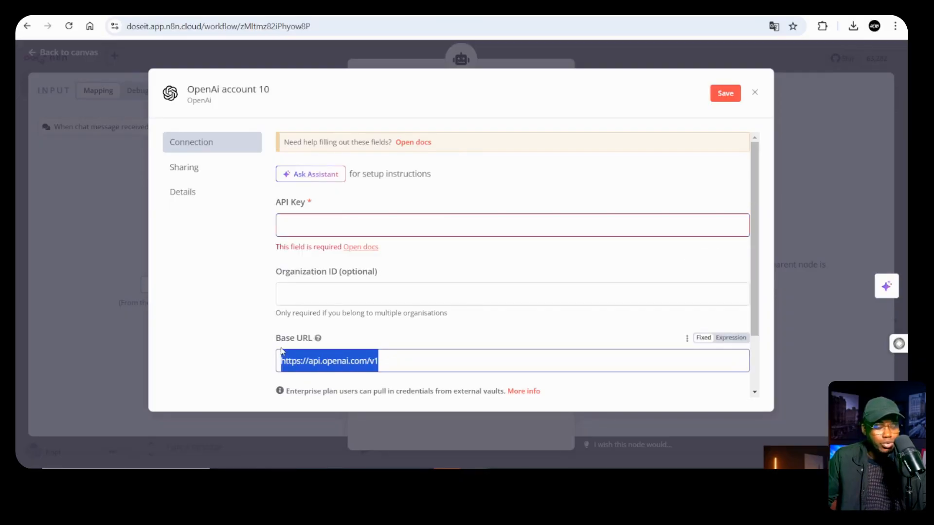
click(382, 361)
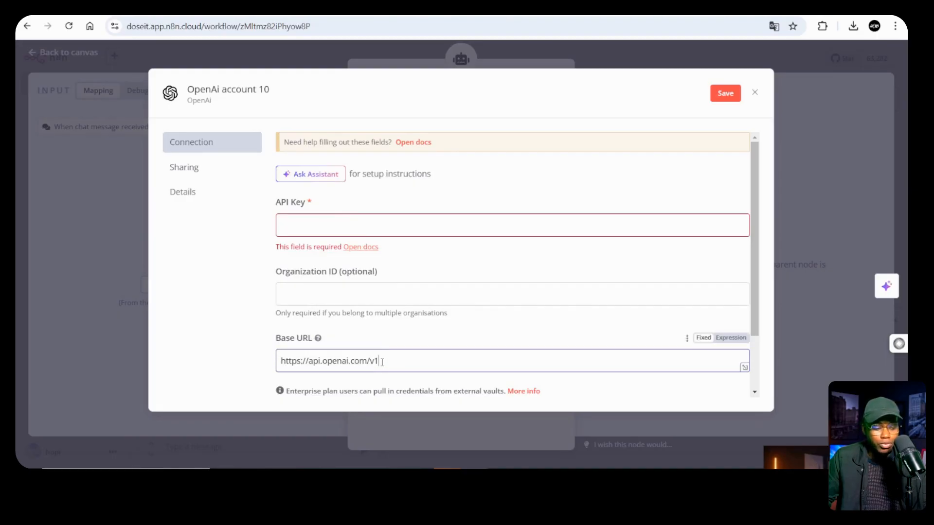
click(755, 94)
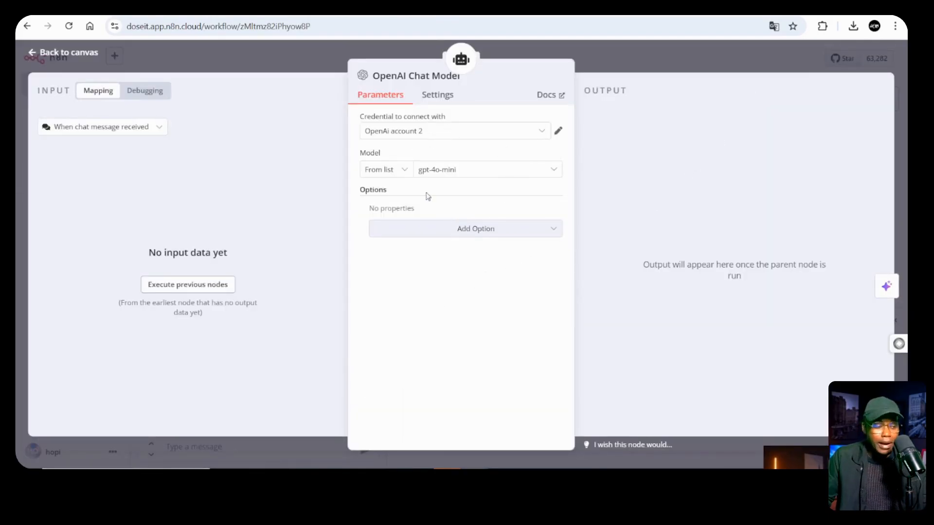
Browse the OpenAI models, keep gpt-4o-mini, and return to the canvas
click(473, 174)
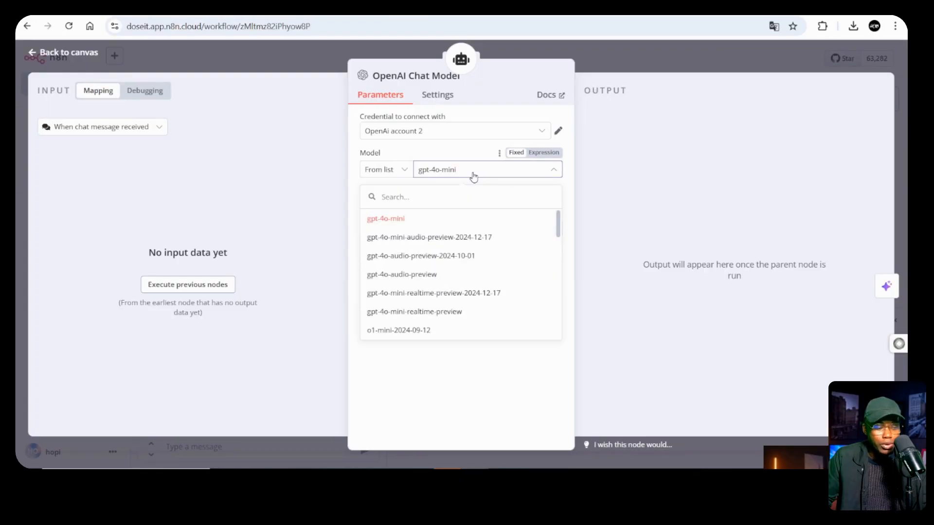
scroll(504, 231, down, 5)
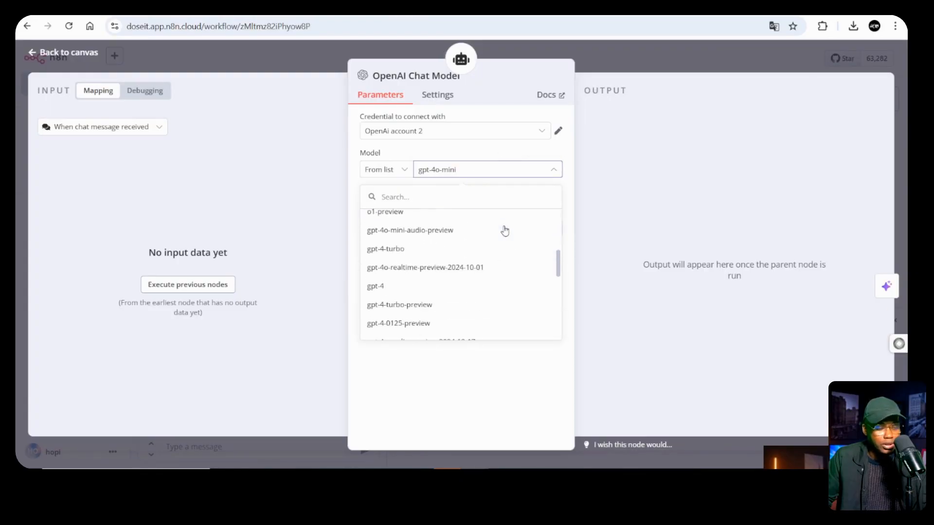
scroll(504, 231, up, 3)
scroll(411, 311, up, 2)
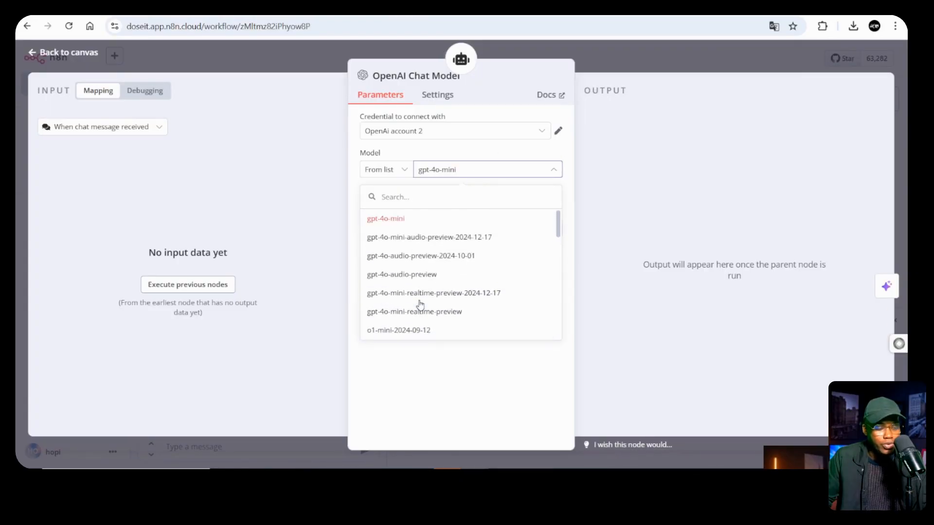
scroll(474, 291, down, 4)
scroll(474, 290, down, 5)
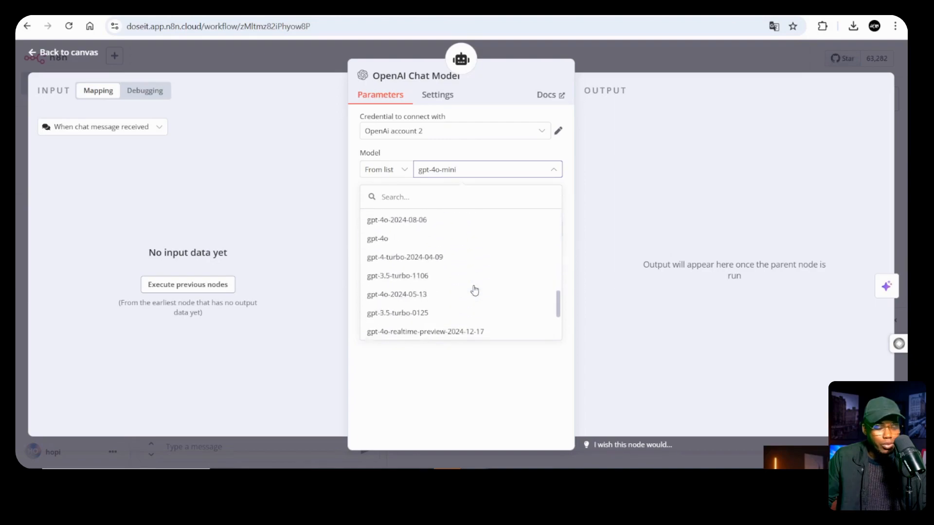
scroll(474, 291, up, 4)
scroll(474, 290, up, 5)
scroll(474, 290, down, 10)
click(485, 382)
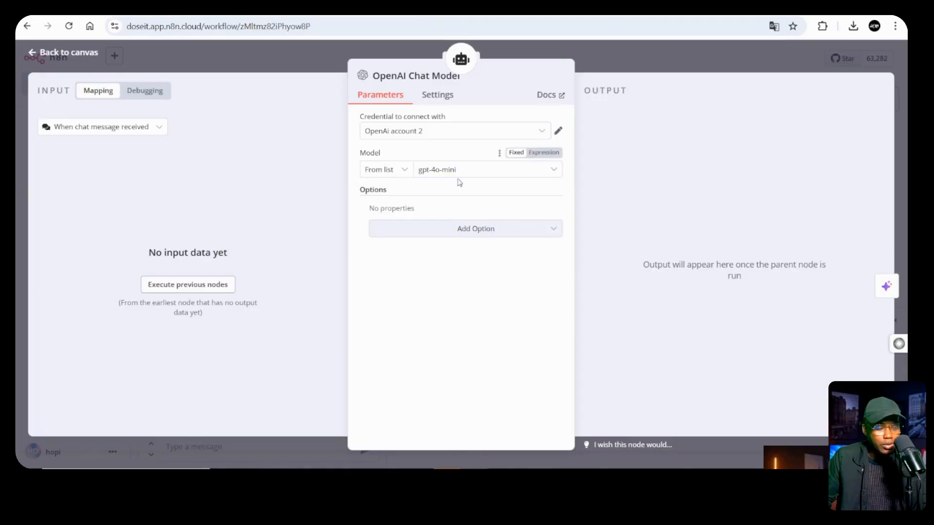
click(631, 55)
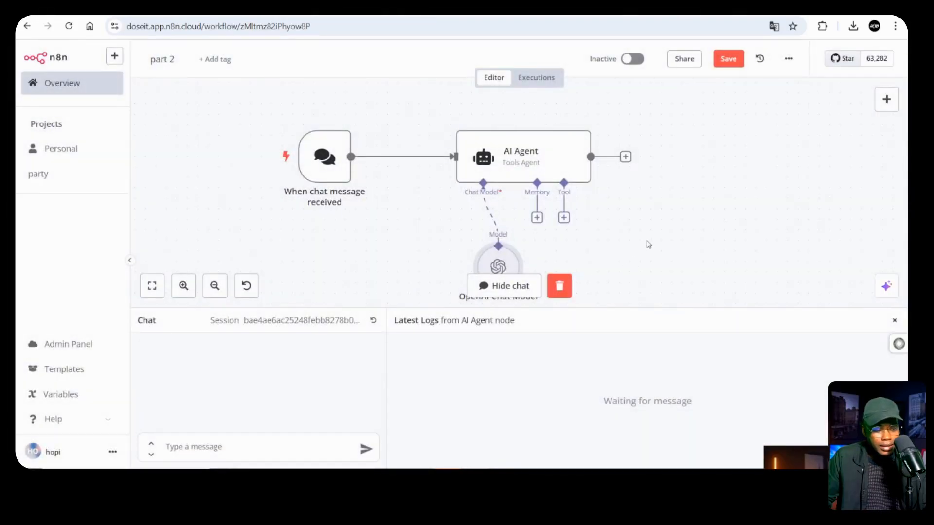
Move the OpenAI Chat Model node slightly left and down
scroll(630, 251, down, 3)
drag(518, 192, 475, 201)
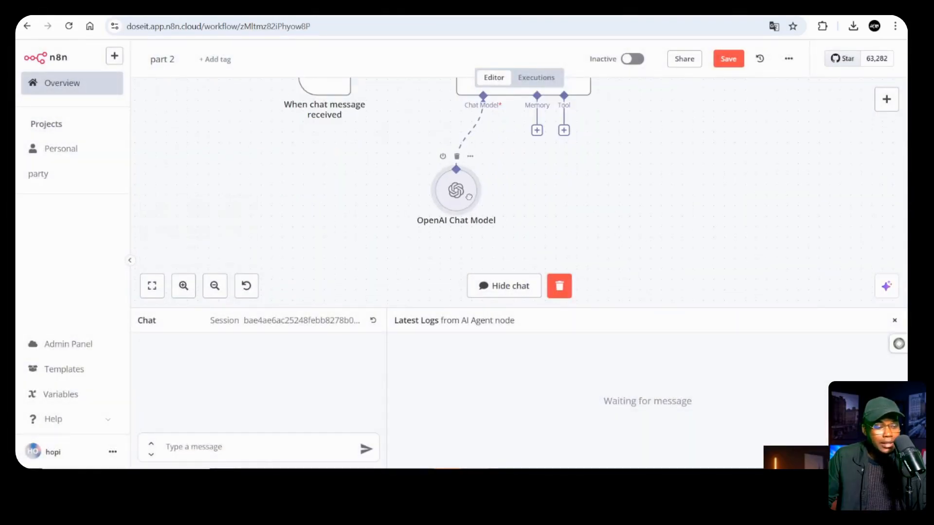
scroll(689, 200, up, 2)
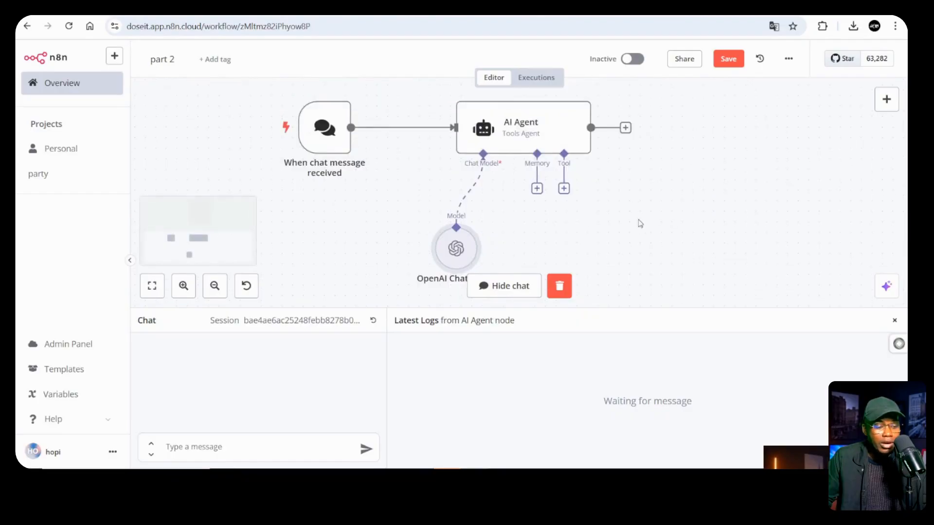
Attach a Window Buffer Memory to the AI Agent with context window length 5
click(537, 189)
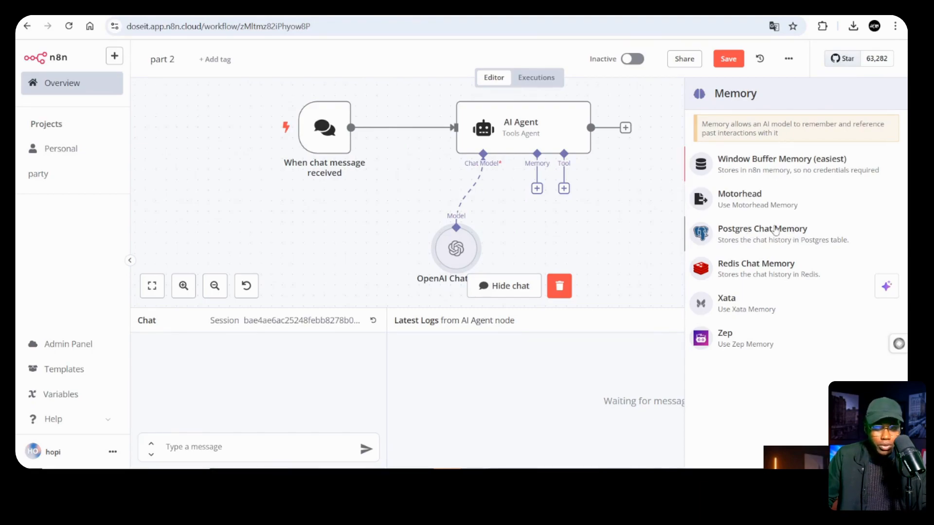
click(755, 172)
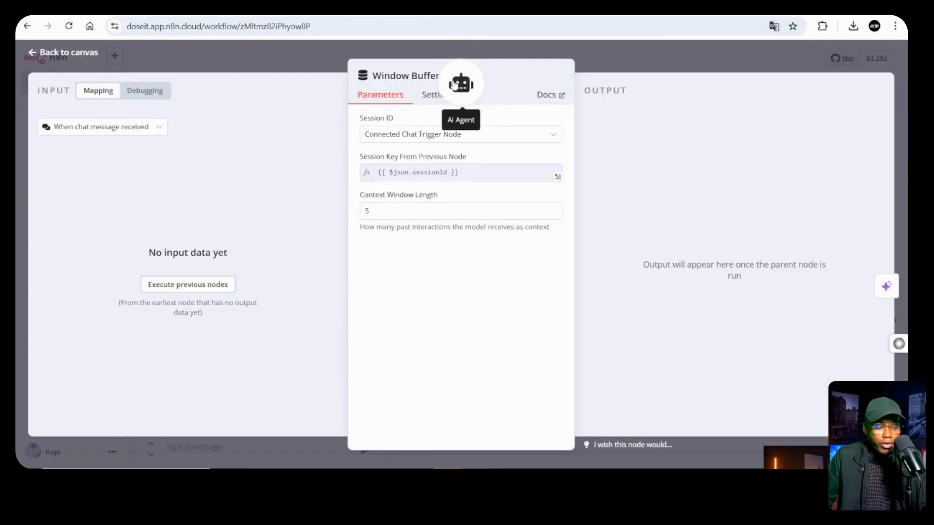
drag(382, 213, 324, 216)
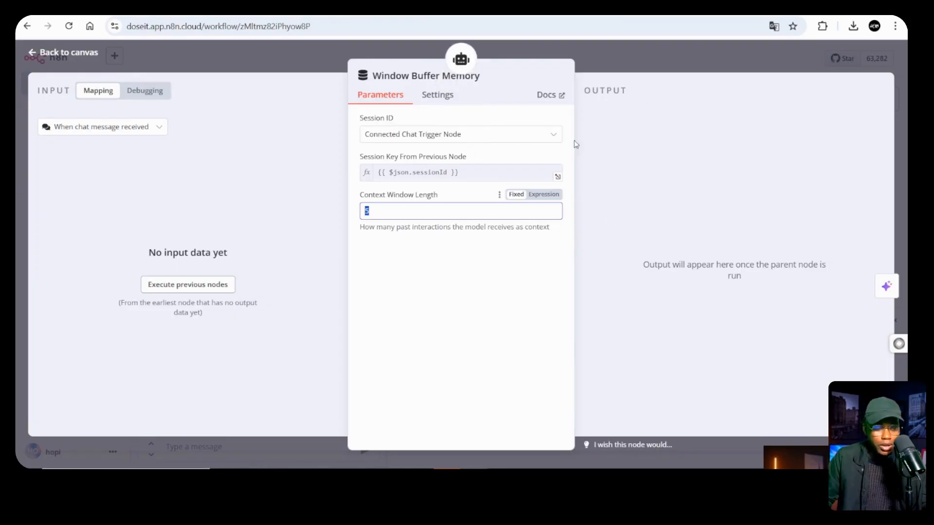
click(469, 274)
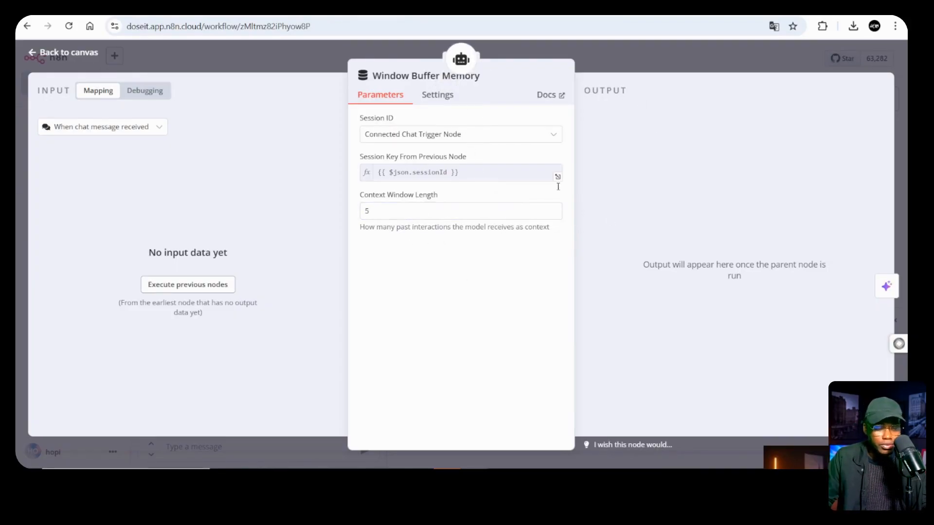
click(651, 62)
click(564, 188)
Nudge the Window Buffer Memory node slightly left
scroll(747, 165, down, 8)
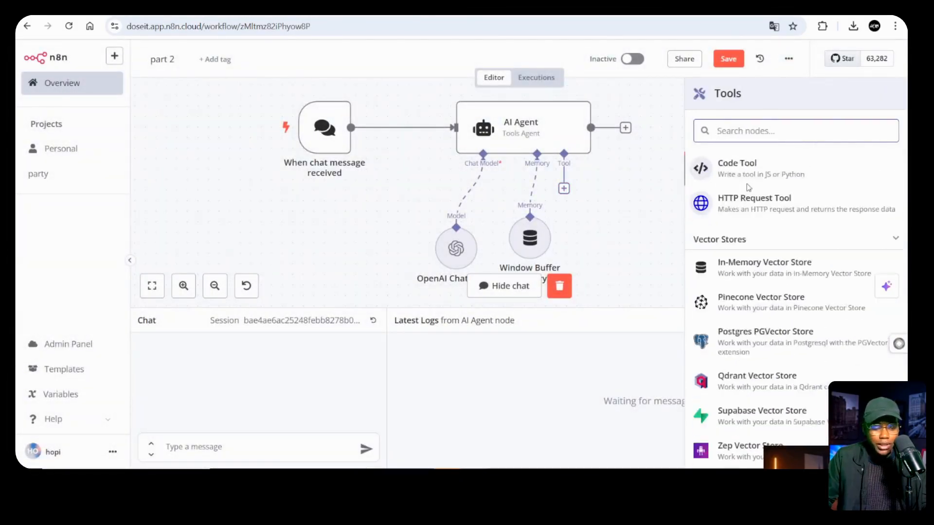
scroll(748, 189, up, 7)
scroll(747, 214, down, 3)
scroll(749, 252, up, 2)
scroll(753, 302, down, 2)
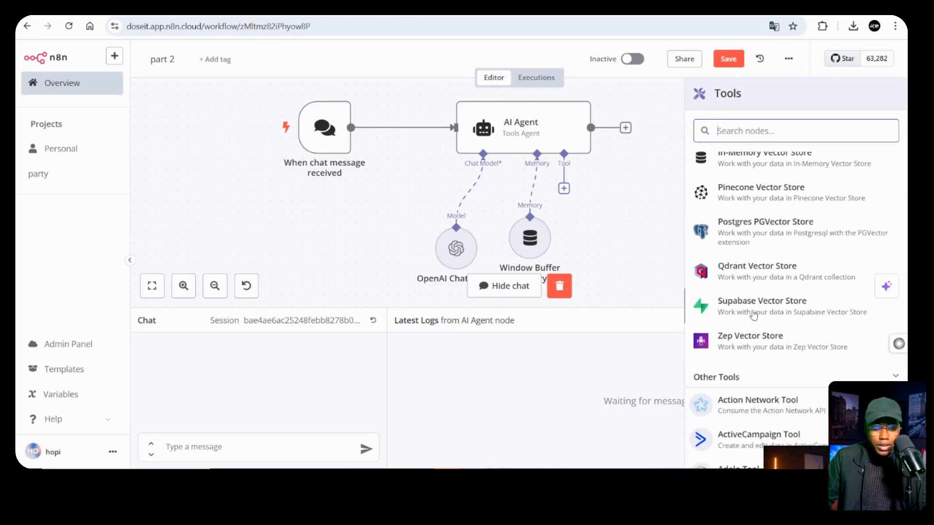
scroll(762, 219, up, 2)
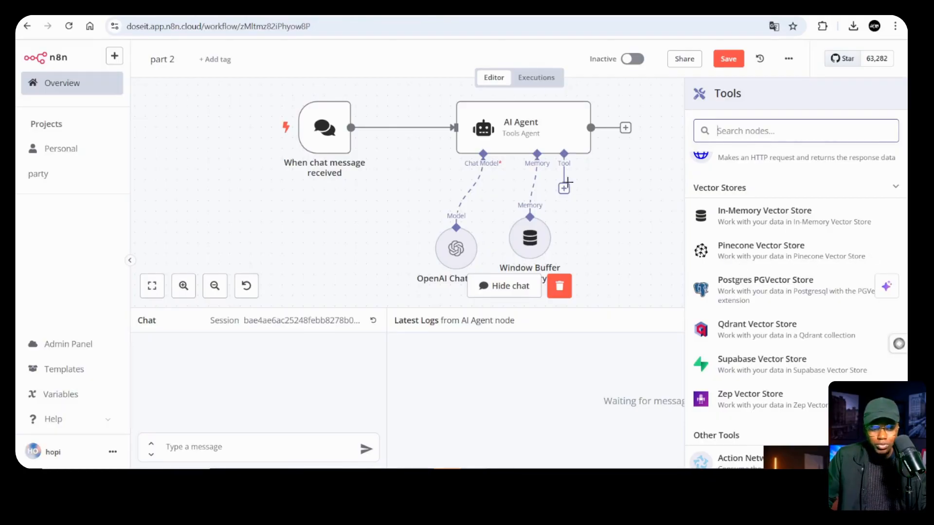
mouse_move(540, 251)
mouse_down()
mouse_move(512, 241)
mouse_move(534, 241)
mouse_up()
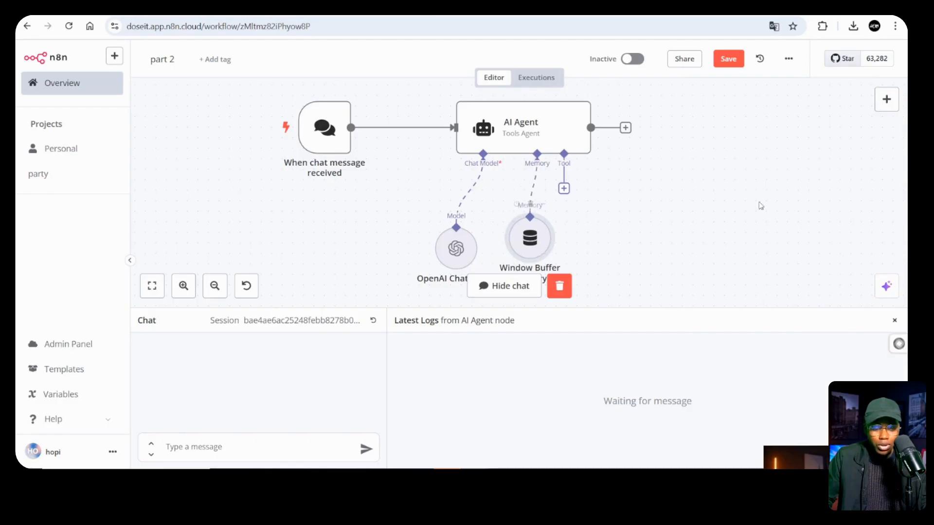
Reopen the AI Agent's Tools list and scroll through the available tools
click(563, 193)
scroll(778, 228, down, 2)
scroll(798, 237, up, 1)
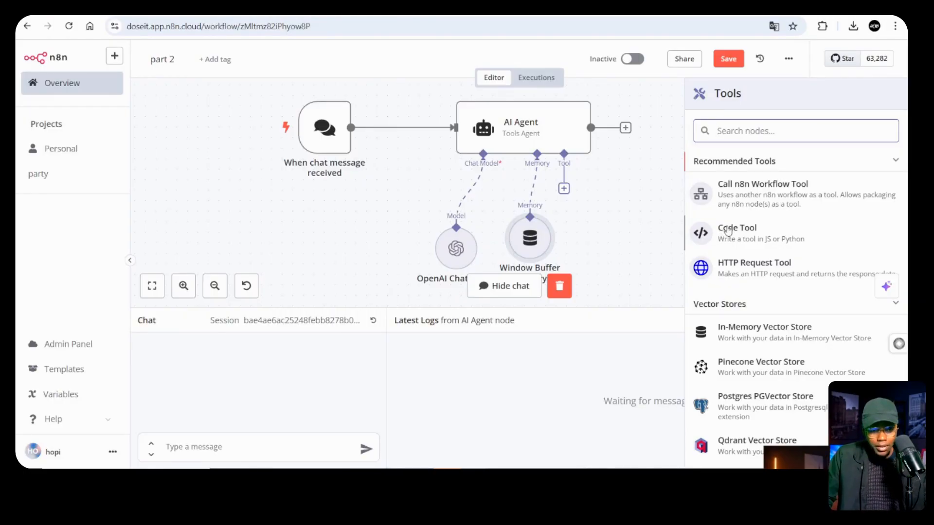
scroll(744, 236, down, 3)
scroll(749, 231, up, 1)
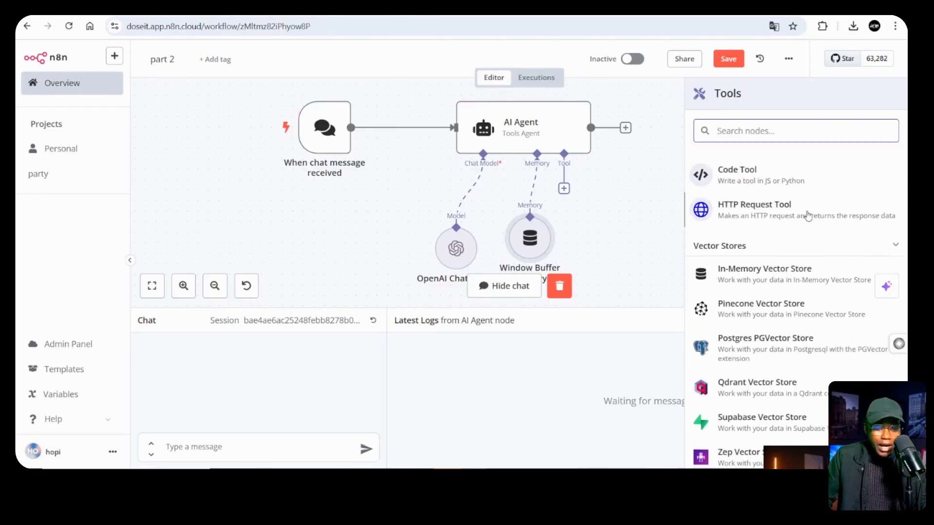
scroll(797, 221, down, 15)
scroll(779, 234, down, 20)
scroll(779, 234, up, 20)
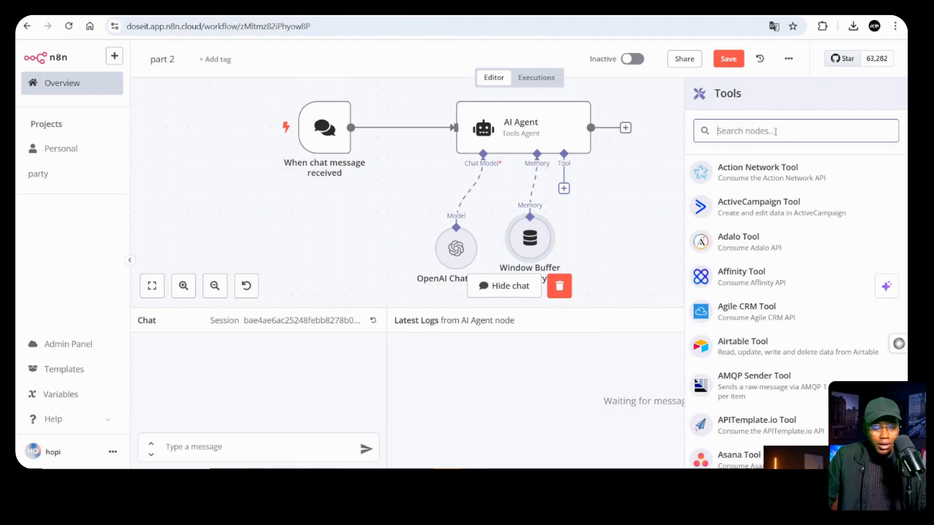
Add the Gmail Tool via a 'gmail' search, abandoning a new Gmail credential without connecting
text(gmail)
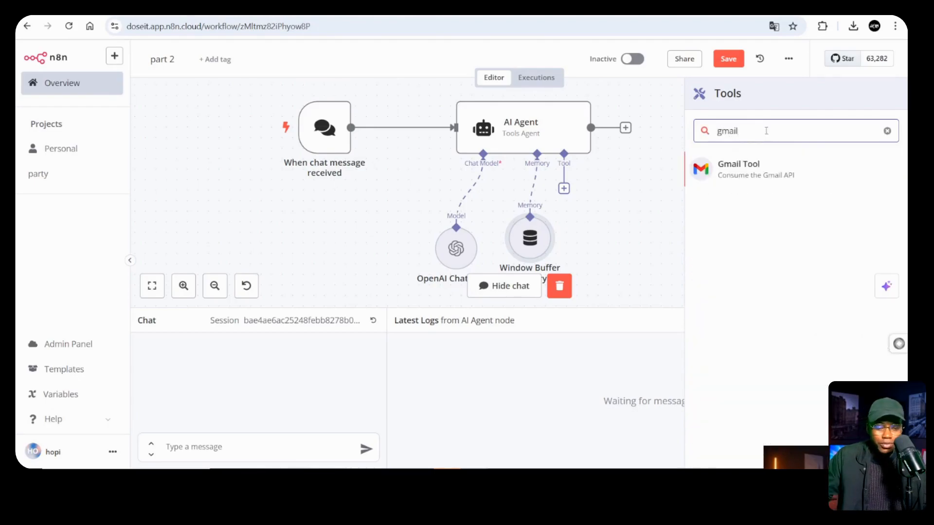
click(748, 168)
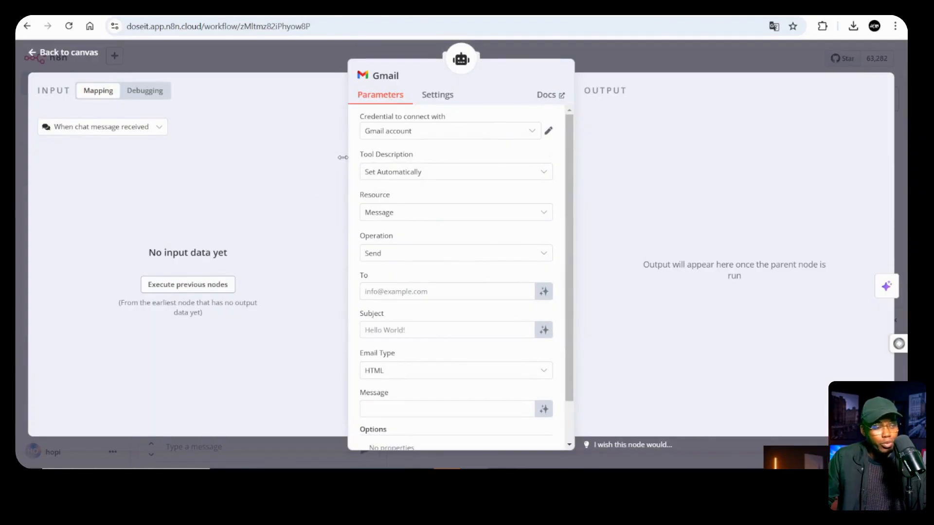
click(465, 130)
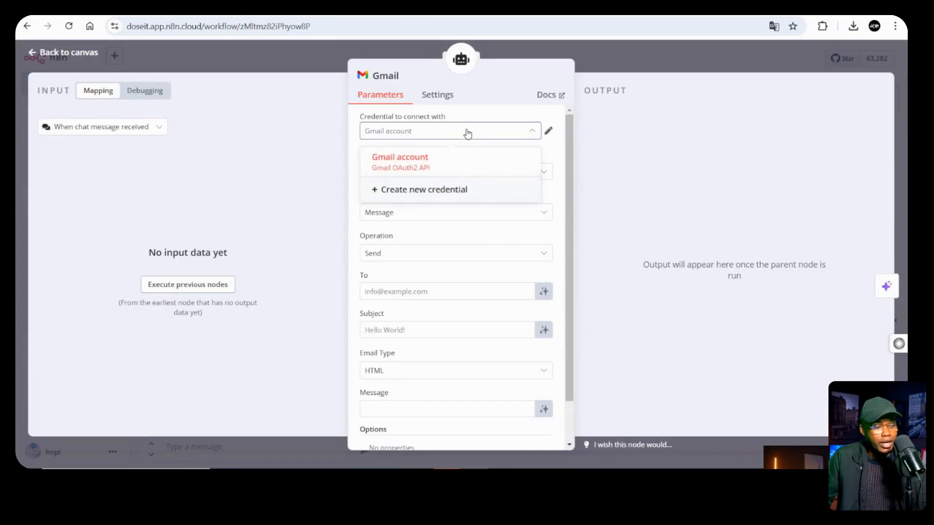
click(421, 194)
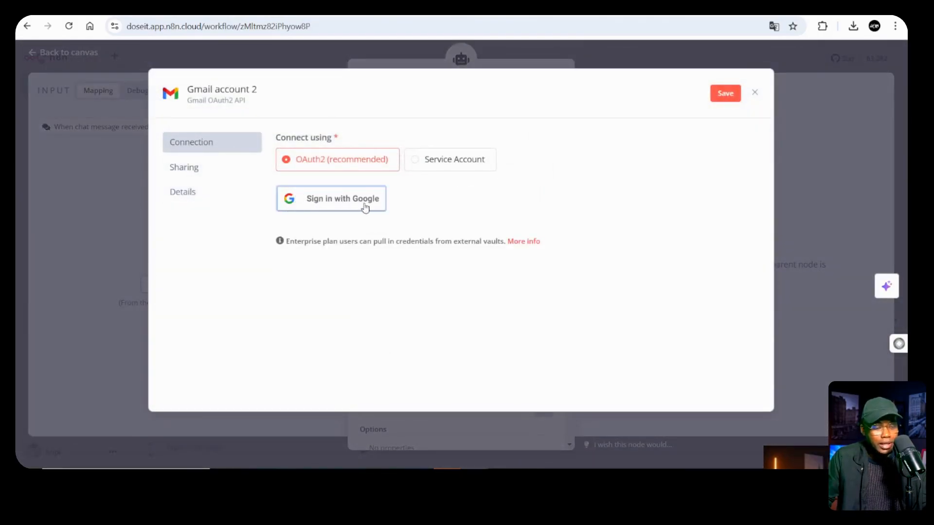
click(755, 93)
click(498, 278)
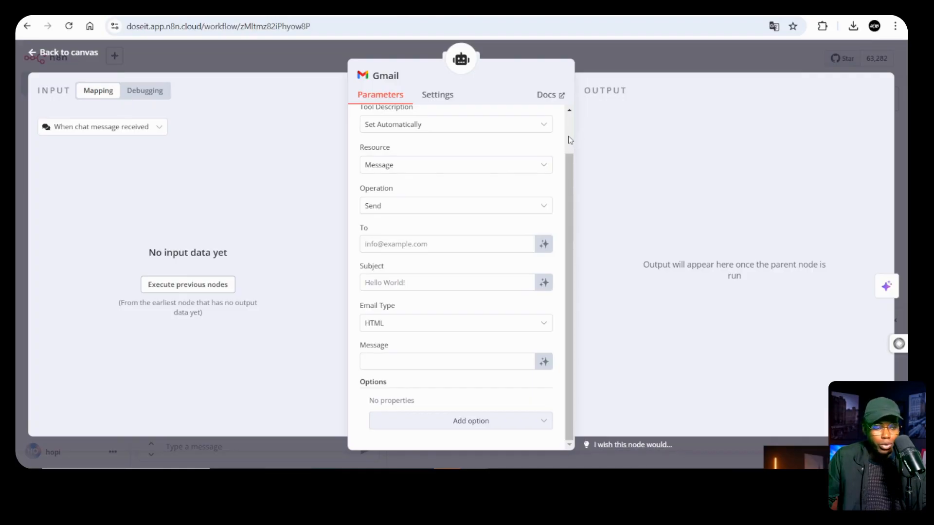
scroll(570, 140, up, 2)
scroll(570, 140, down, 2)
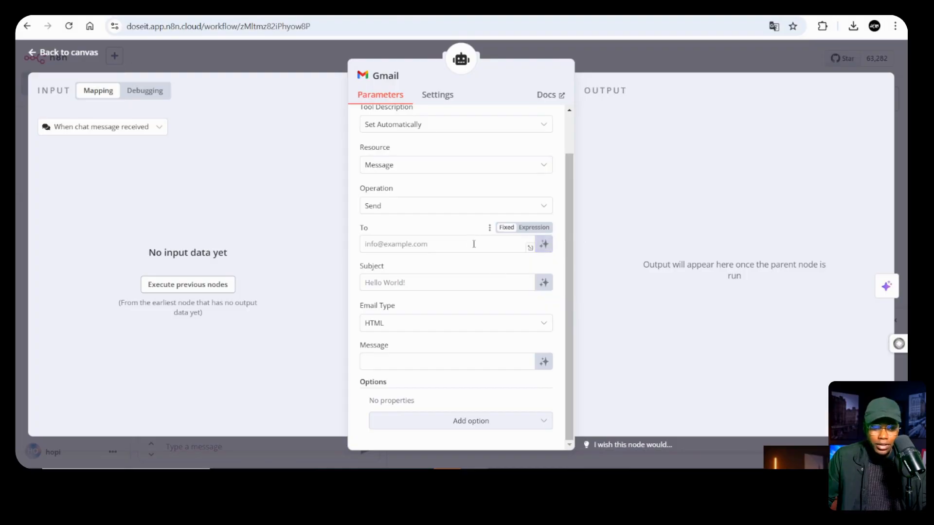
Make the Gmail tool's To, Subject and Message model-defined, keeping HTML email type
click(543, 244)
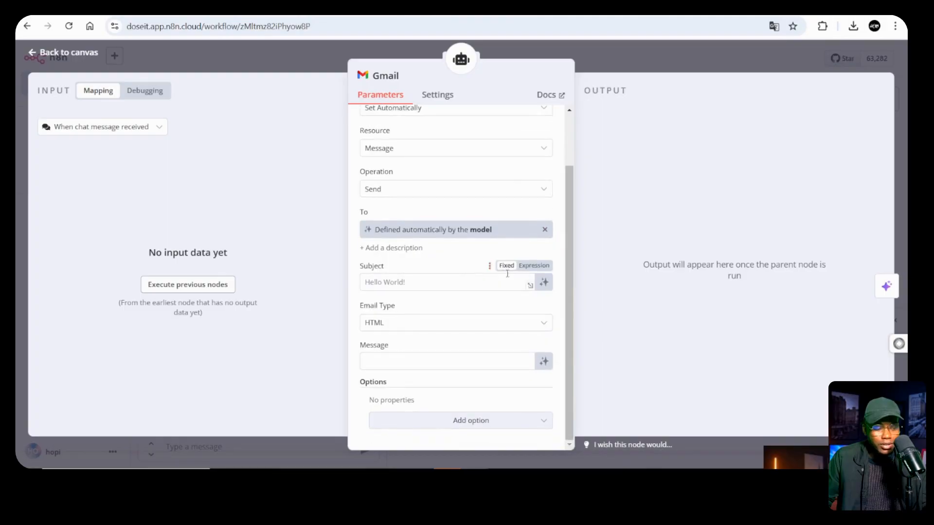
click(543, 282)
scroll(484, 302, down, 1)
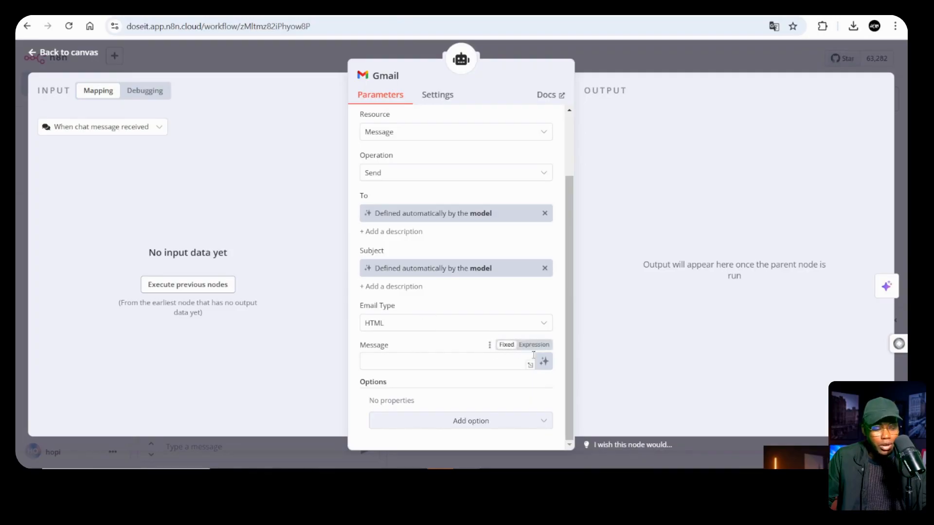
click(429, 324)
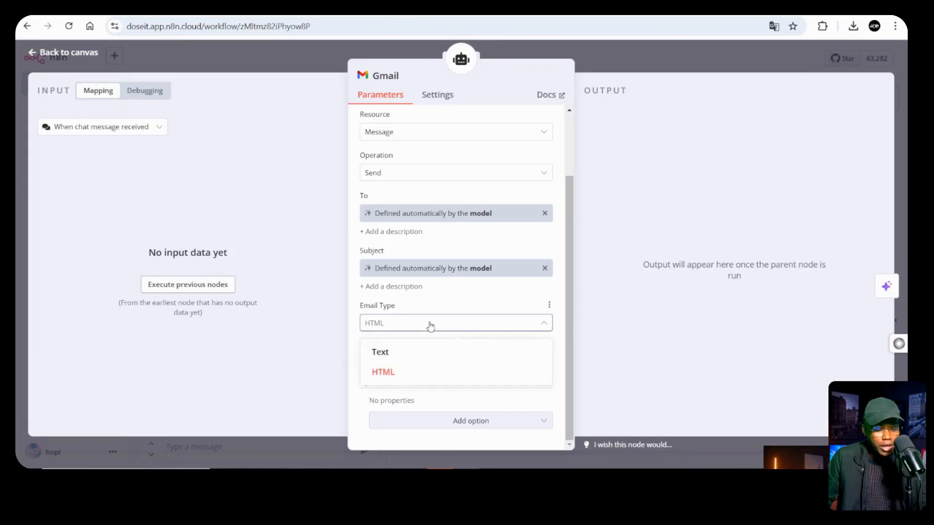
click(431, 325)
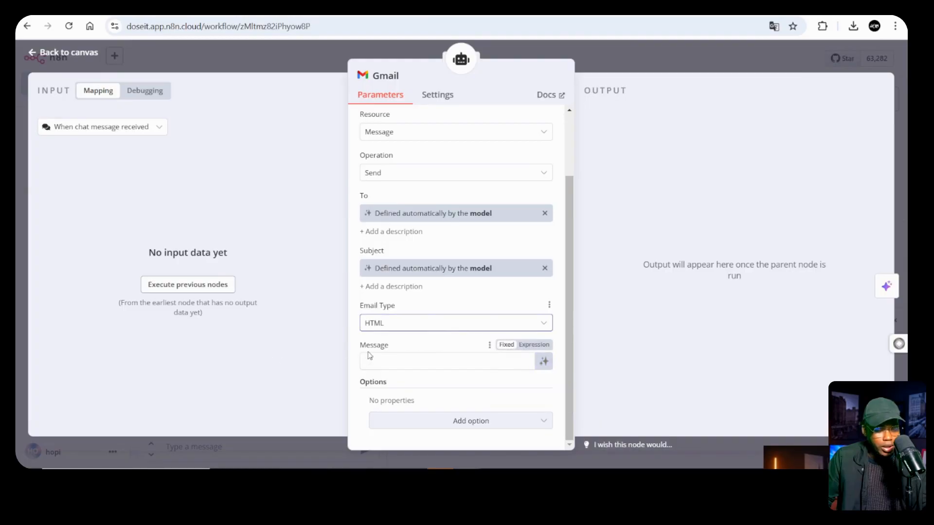
click(544, 362)
scroll(520, 331, down, 1)
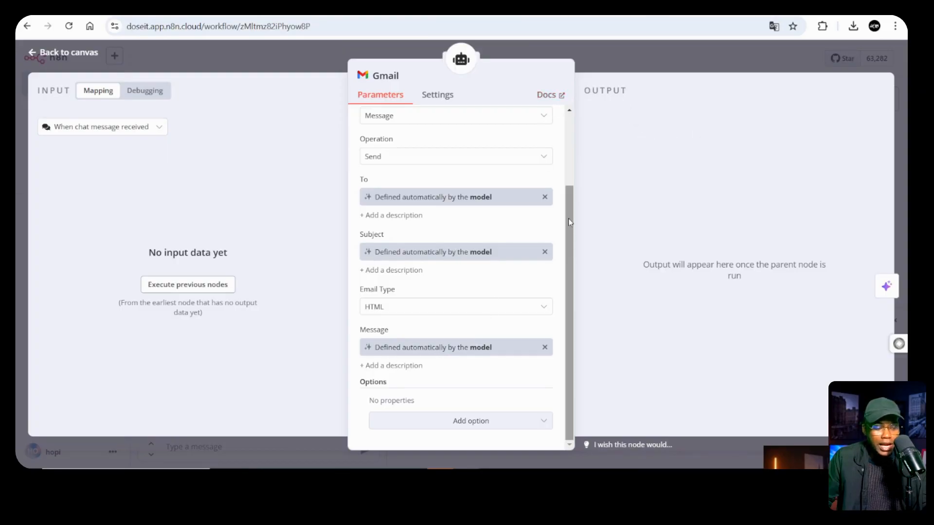
scroll(570, 222, up, 3)
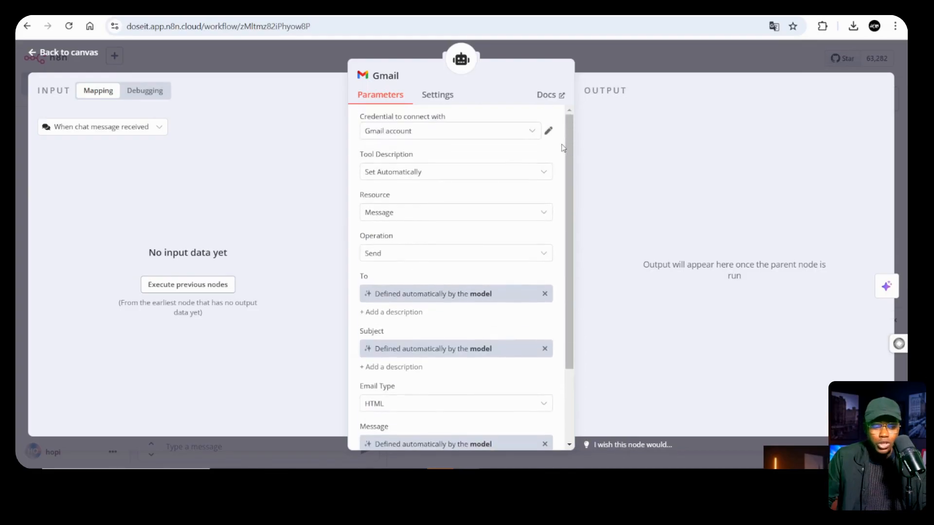
scroll(564, 148, down, 2)
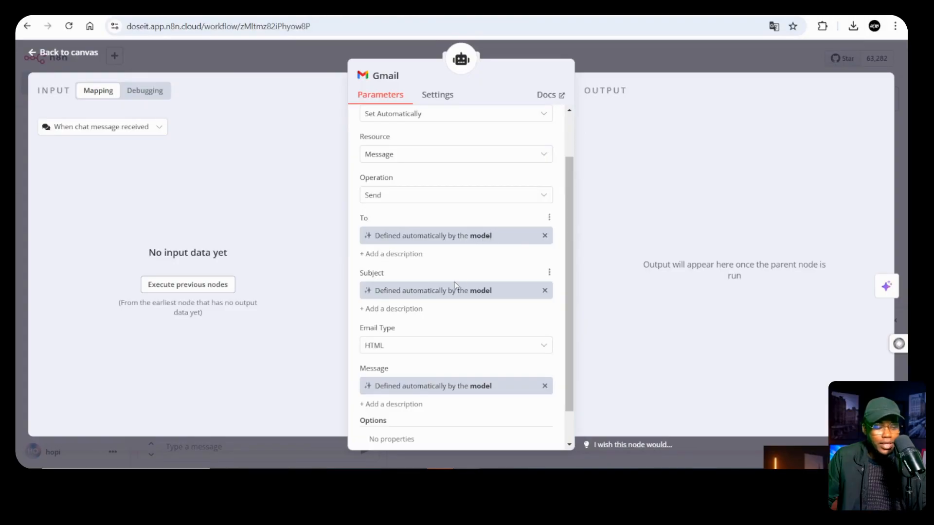
scroll(559, 222, down, 1)
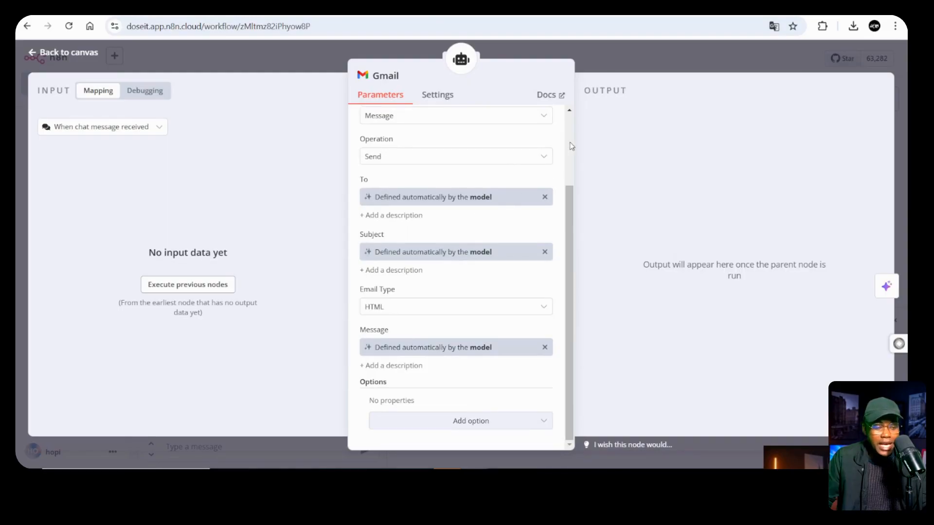
scroll(570, 141, up, 2)
click(587, 202)
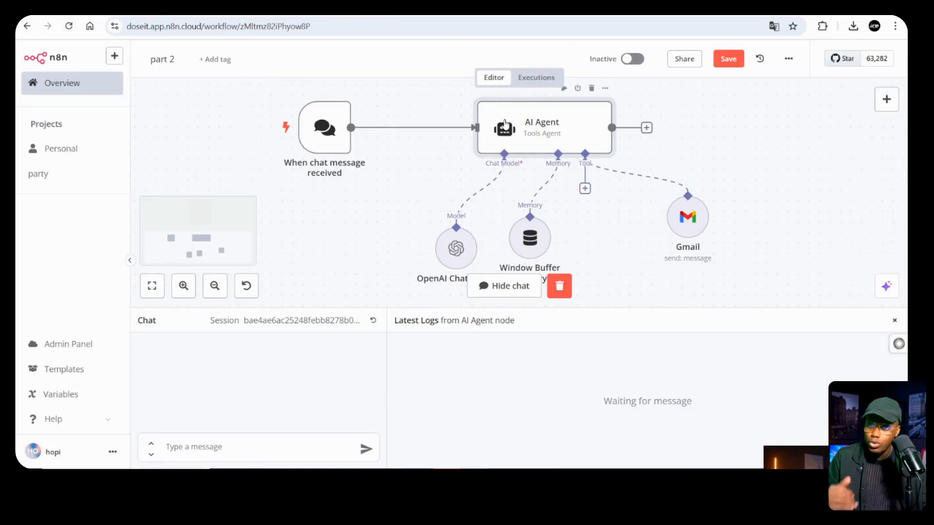
Nudge the Gmail node lower, enlarge the chat panel, and read the agent's ten-point French reply
mouse_move(691, 217)
mouse_down()
mouse_move(687, 235)
mouse_move(676, 227)
mouse_up()
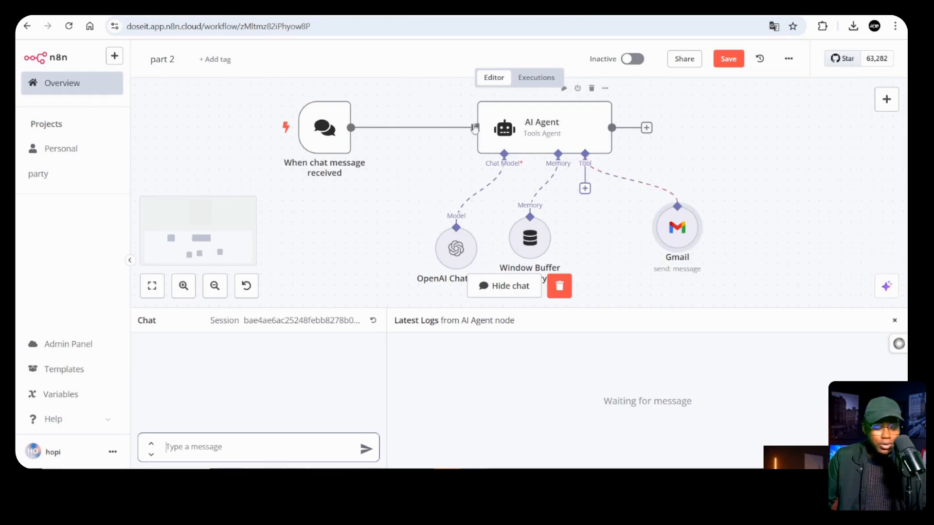
drag(345, 308, 345, 291)
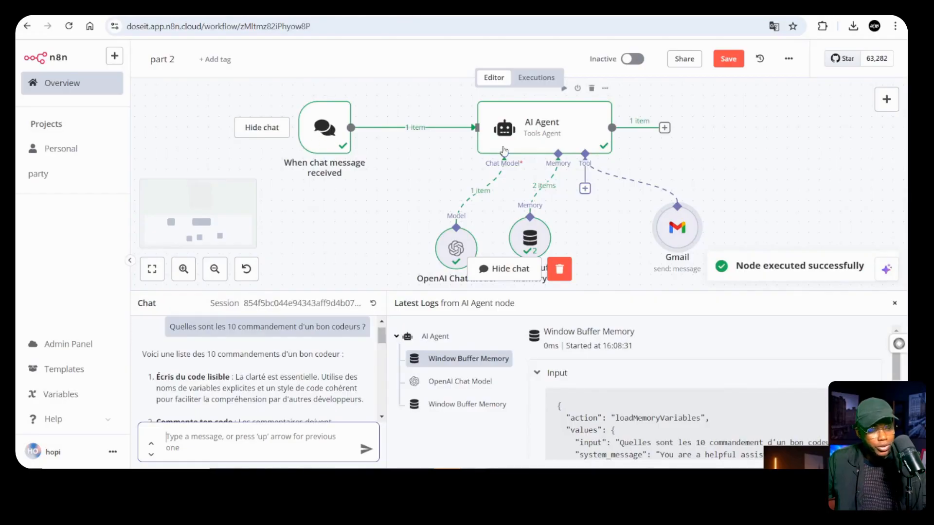
scroll(572, 183, down, 1)
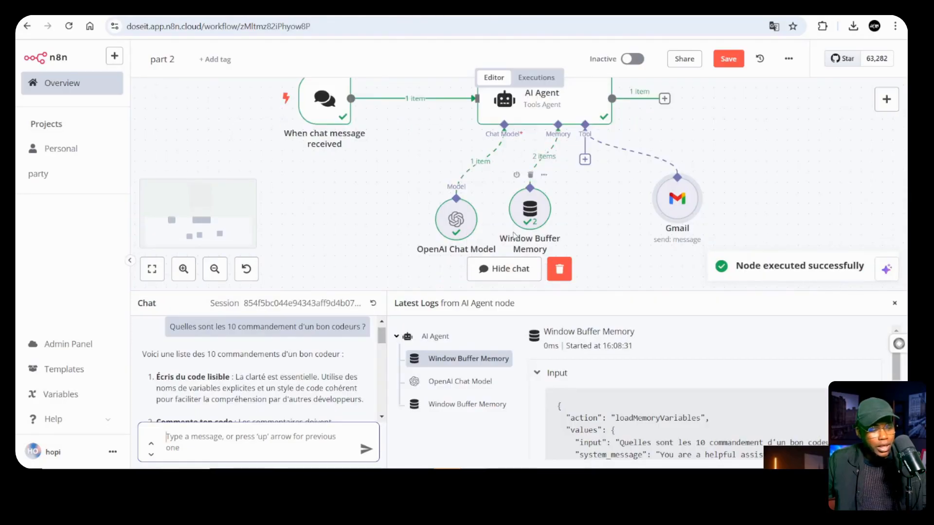
scroll(271, 360, down, 2)
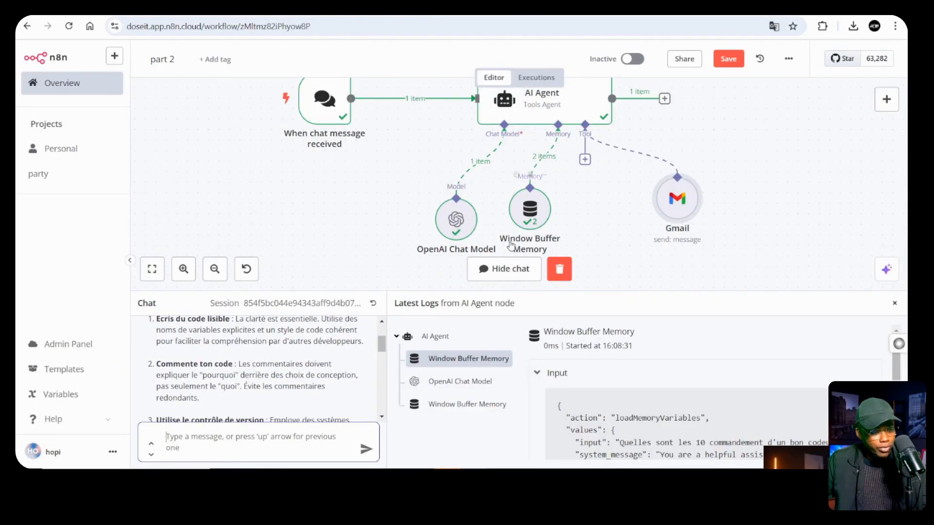
scroll(302, 363, down, 5)
scroll(308, 365, down, 5)
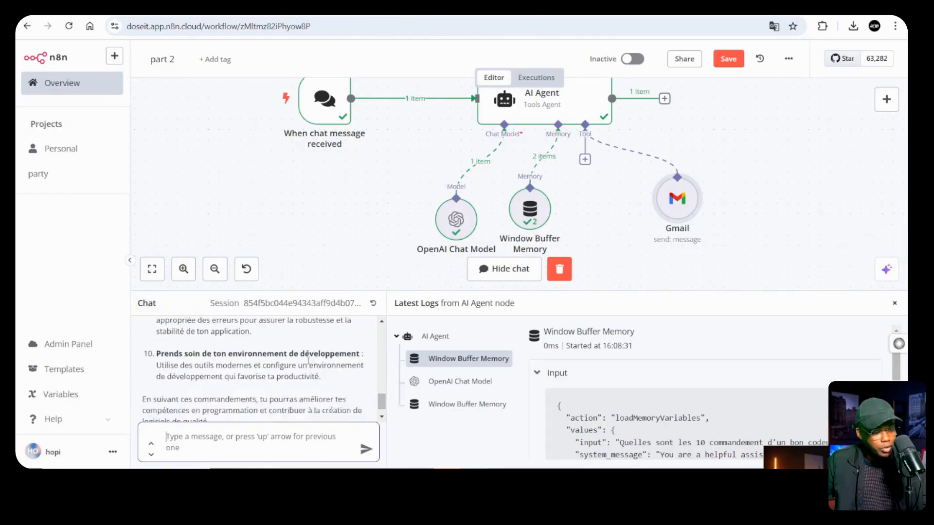
scroll(263, 360, up, 10)
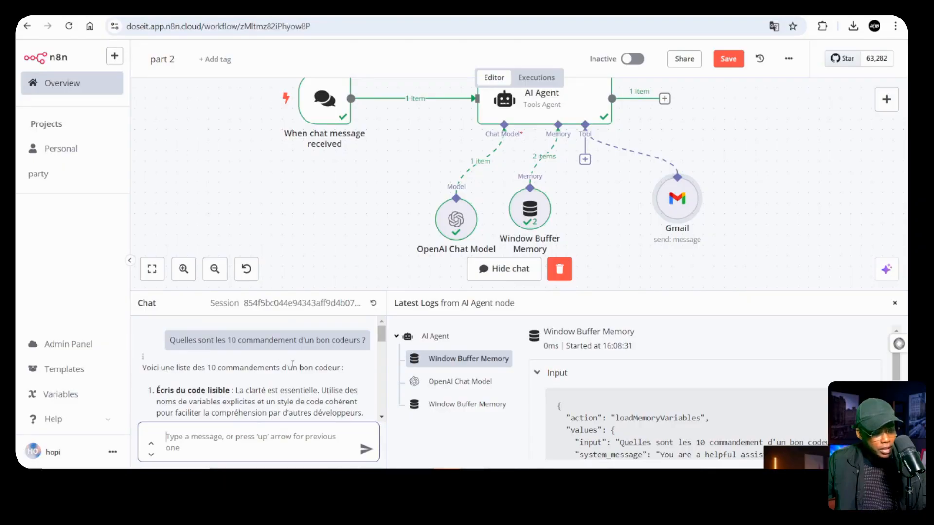
scroll(297, 368, down, 10)
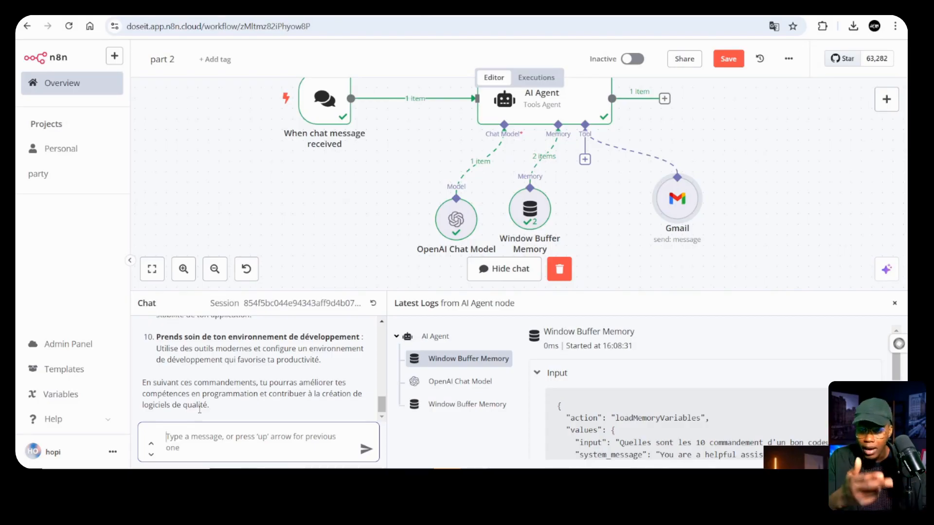
Ask the agent in chat to e-mail this answer to the user's Gmail address and confirm it did
text(envoi ce)
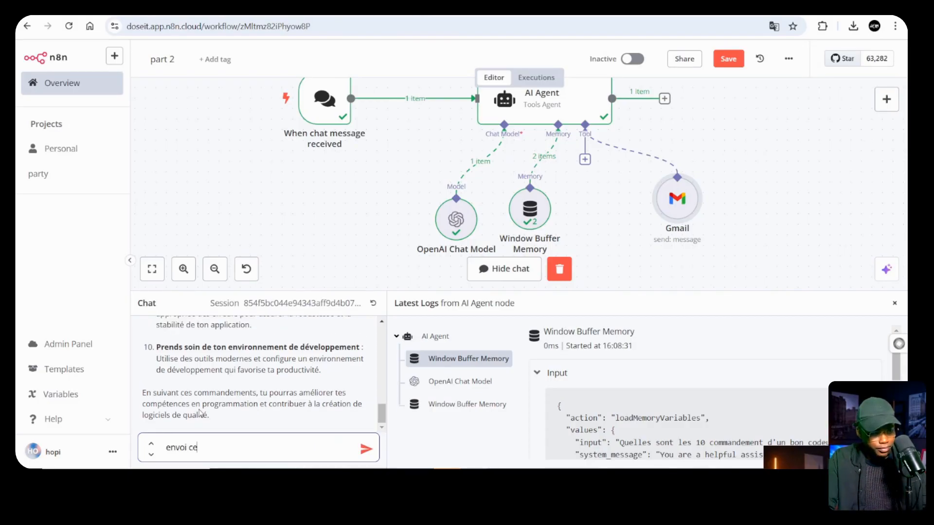
key(Return)
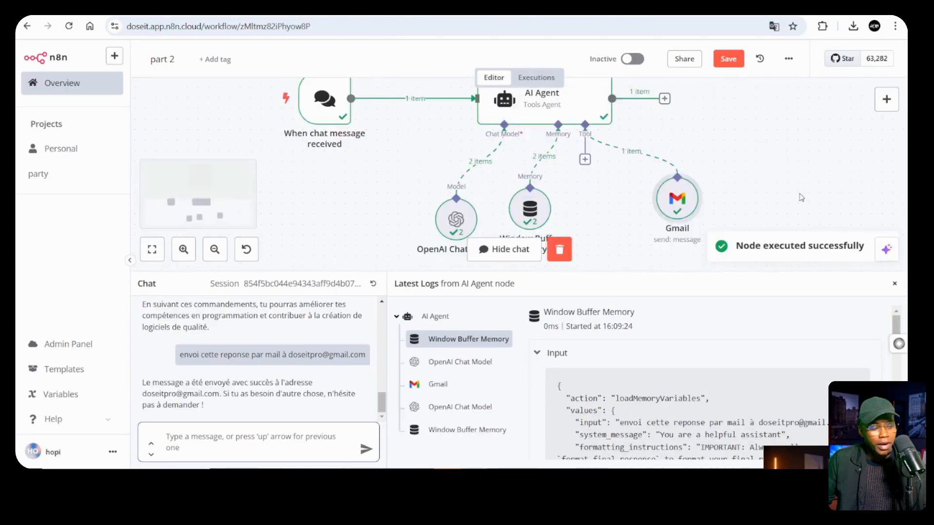
scroll(801, 198, down, 1)
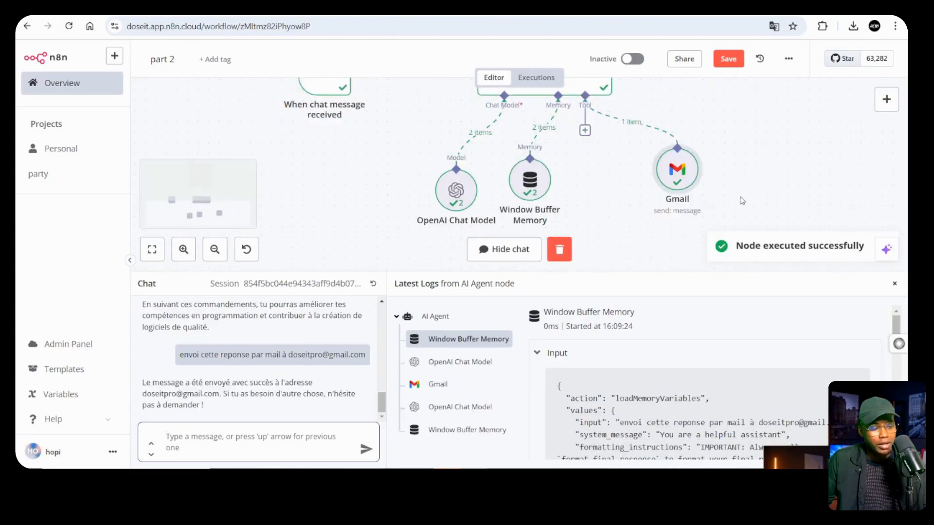
scroll(690, 204, up, 2)
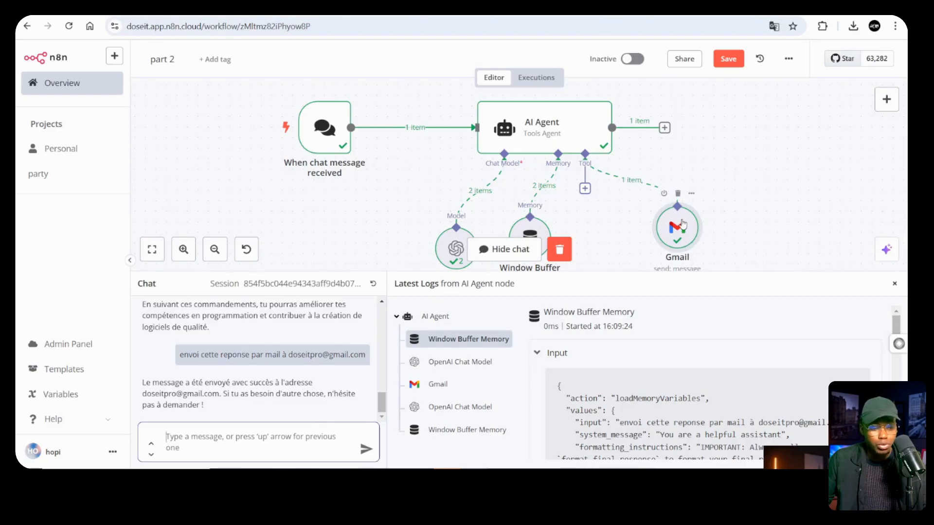
scroll(564, 172, down, 1)
scroll(565, 173, up, 1)
scroll(568, 171, down, 1)
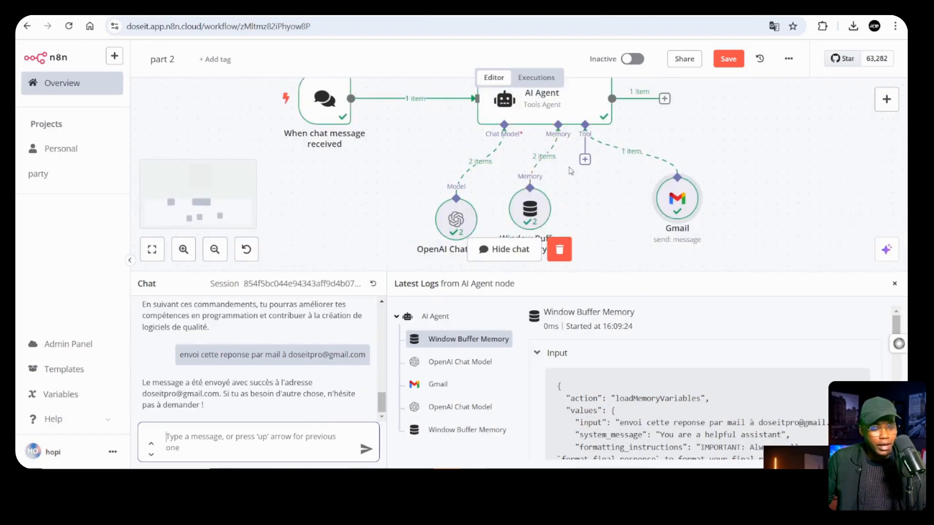
Open the Gmail tool's details and highlight the recipient address and message in its input
double_click(677, 203)
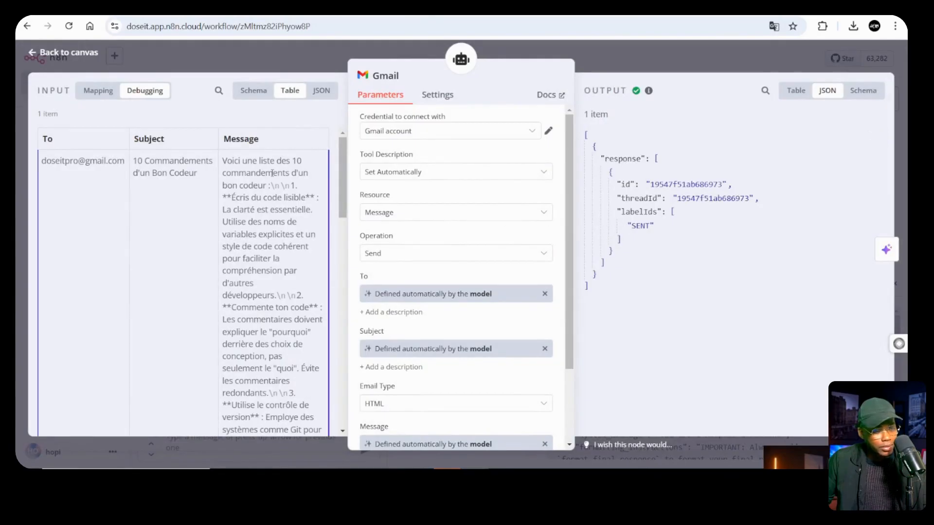
drag(42, 165, 309, 341)
click(727, 313)
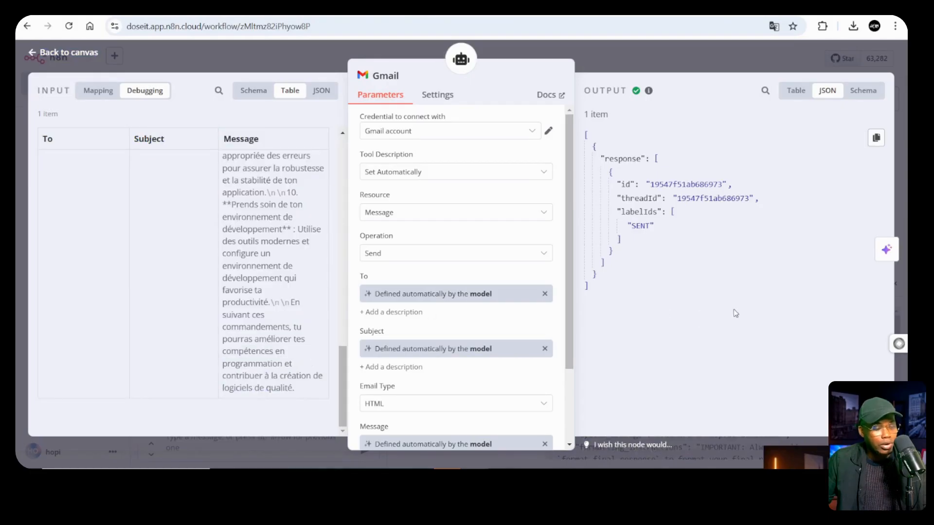
Review the received '10 Commandements d'un Bon Codeur' e-mail and its numbered list, then return to n8n
click(416, 428)
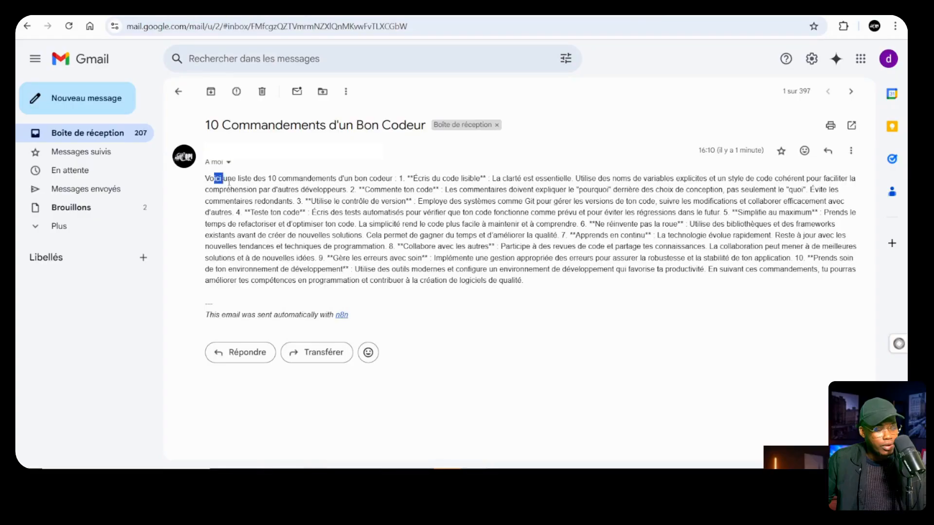
drag(214, 178, 300, 189)
click(320, 189)
drag(402, 179, 524, 281)
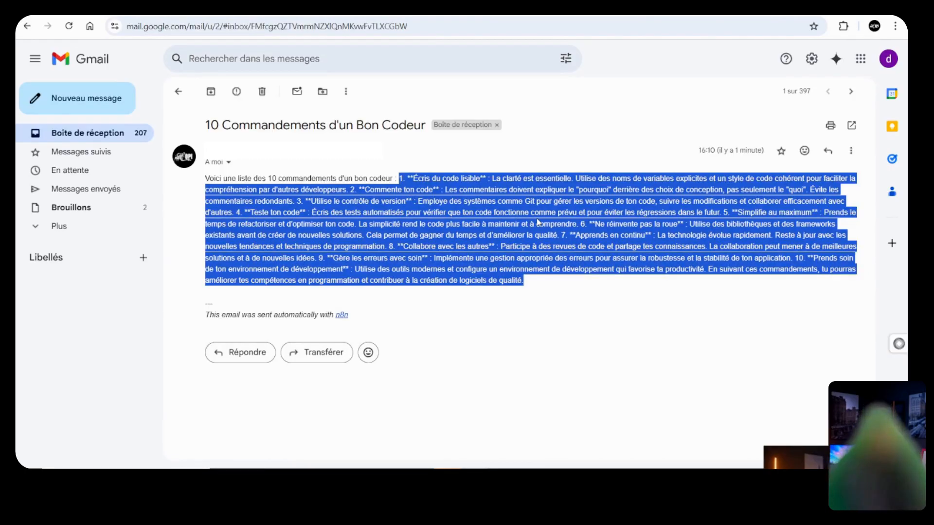
click(414, 190)
drag(404, 181, 536, 281)
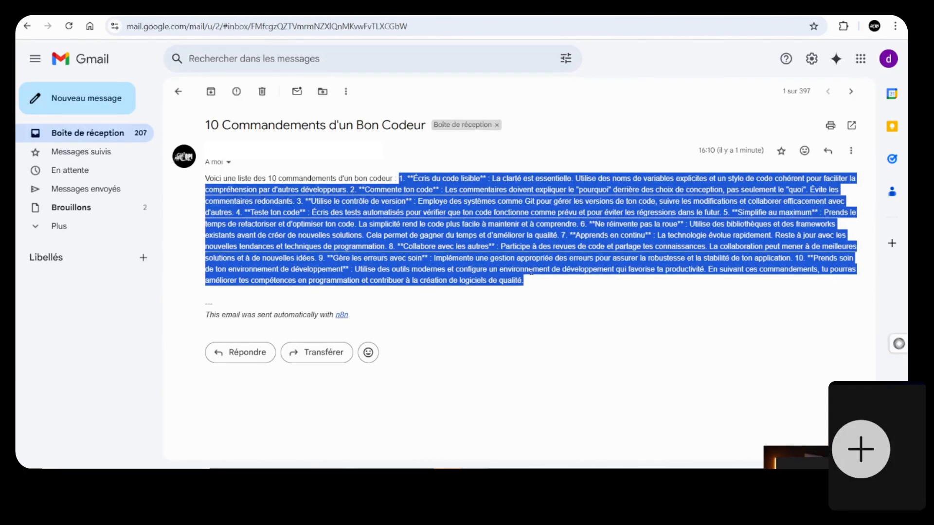
click(531, 271)
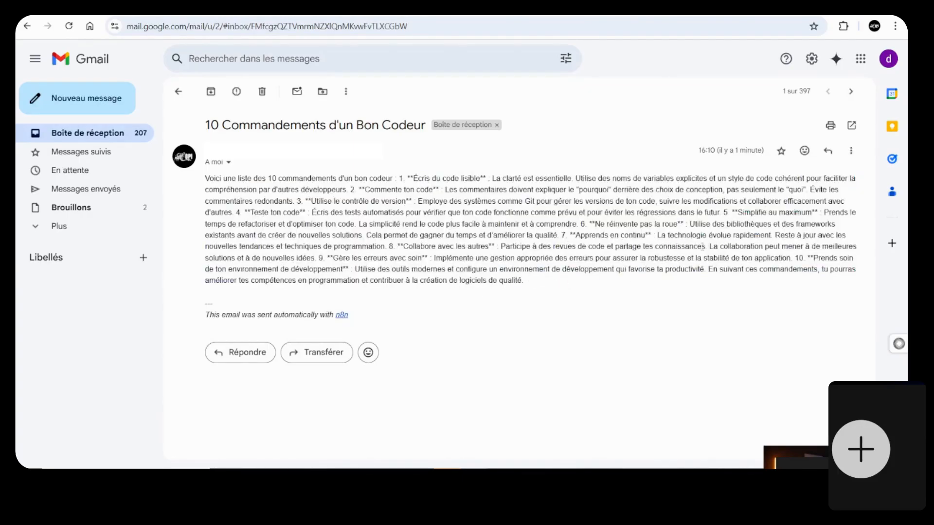
click(833, 6)
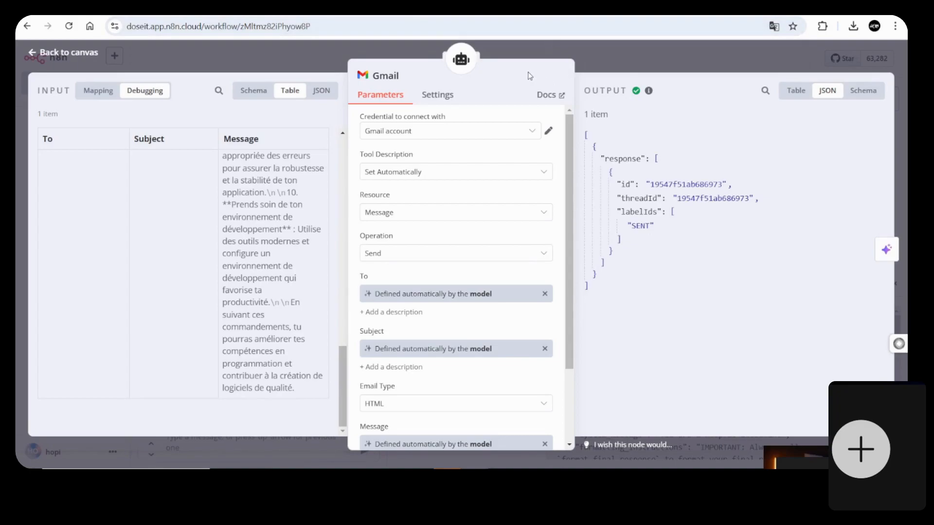
Close the Gmail tool details and return to the workflow canvas
mouse_move(648, 90)
key(Escape)
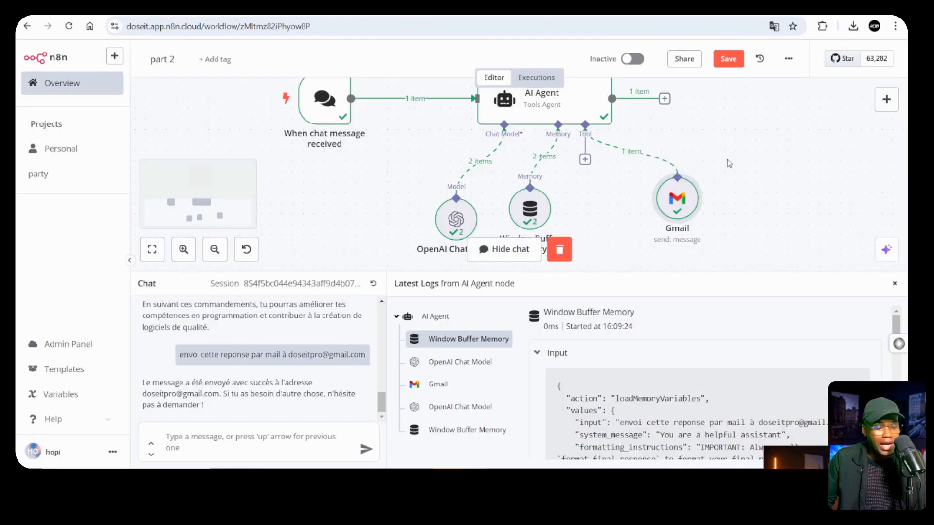
scroll(726, 160, down, 2)
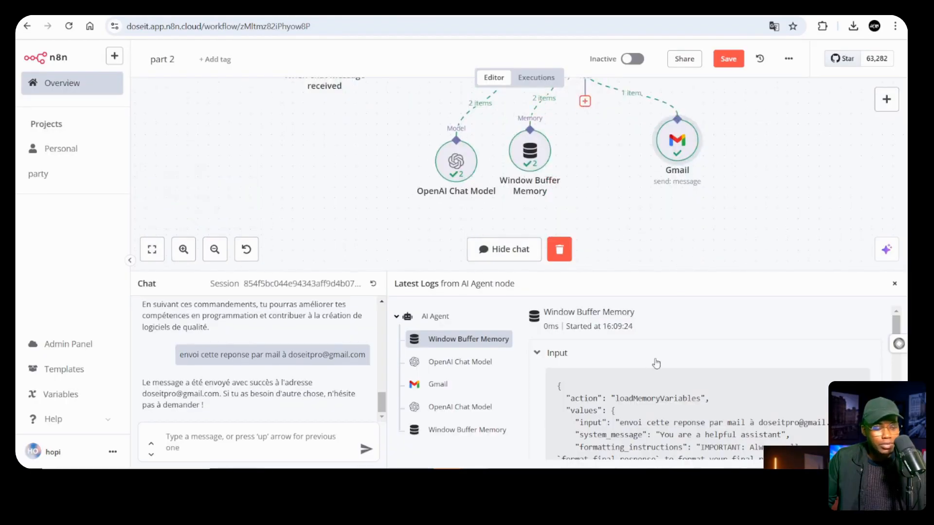
Search the AI Agent's tools for 'caln' and add the Google Calendar Tool
click(585, 101)
scroll(773, 249, down, 2)
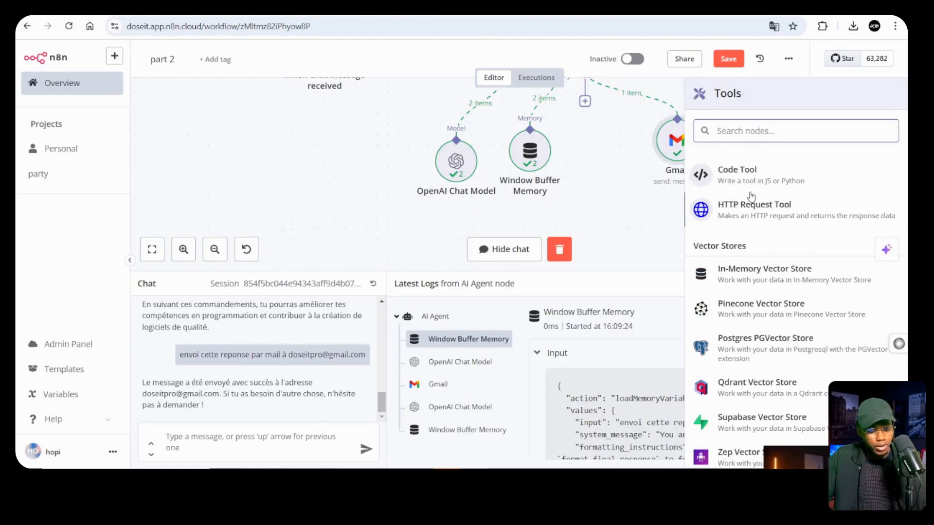
text(n)
key(BackSpace)
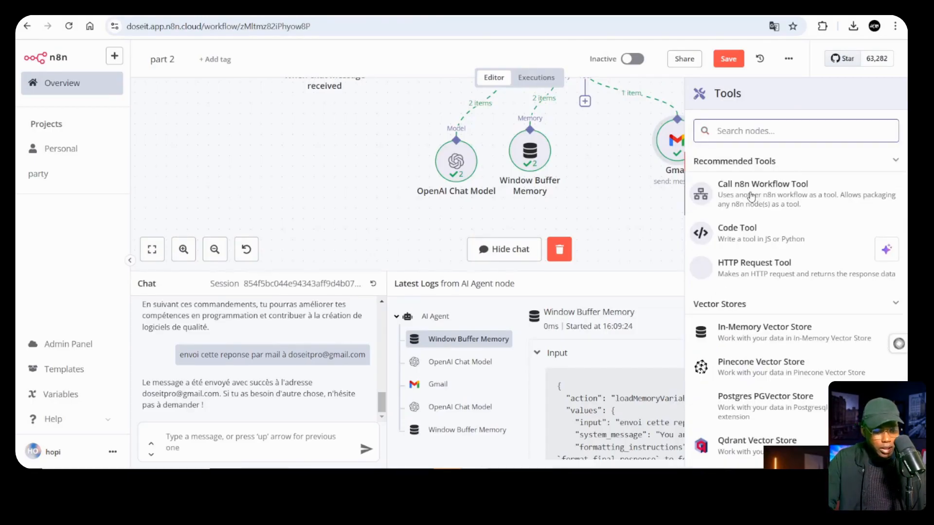
text(caln)
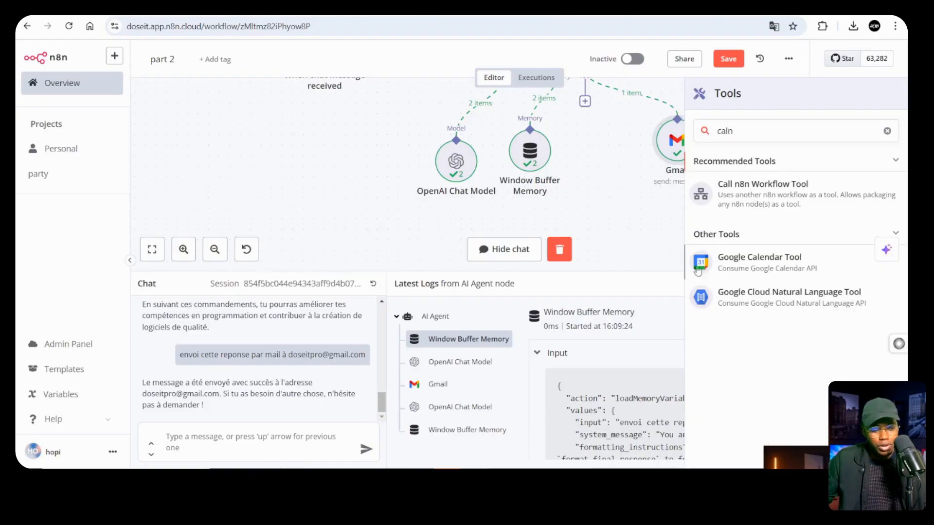
key(Return)
Create a new Google Calendar credential by signing in with a Google account
click(393, 135)
click(393, 159)
click(334, 154)
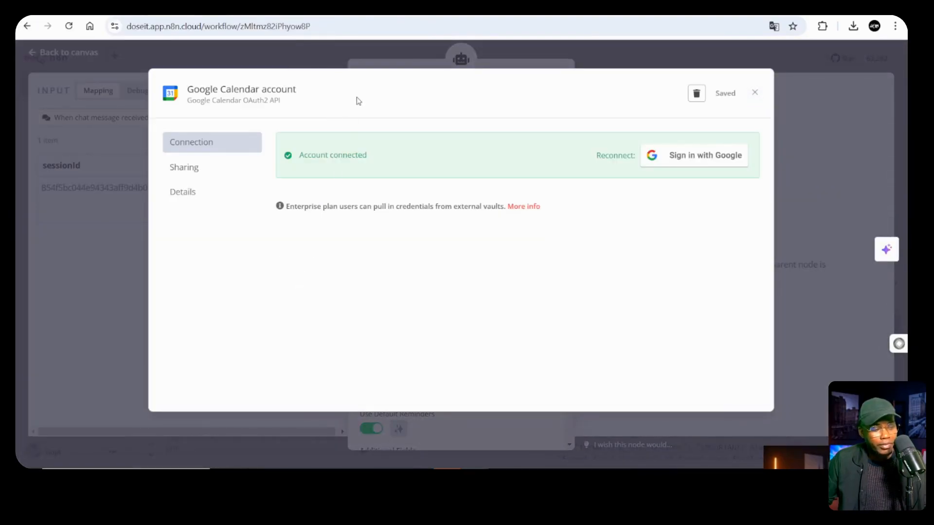
click(753, 94)
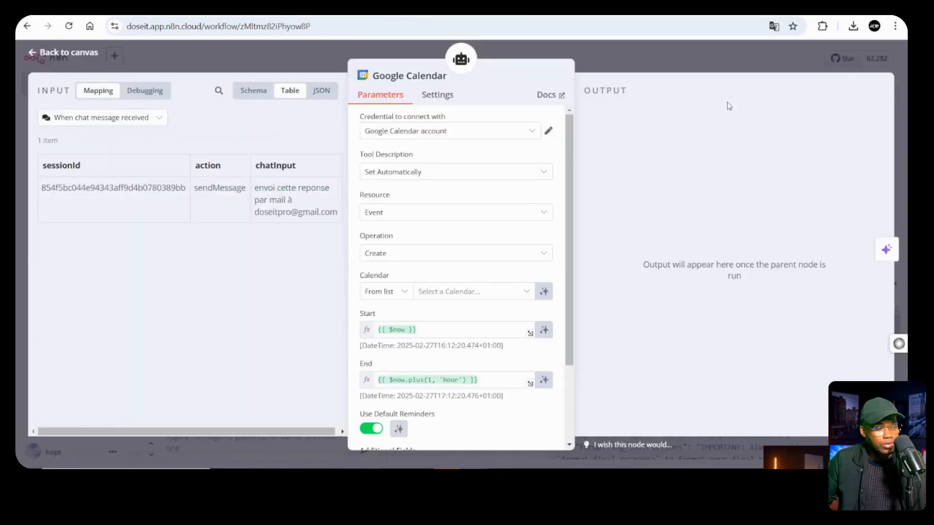
scroll(479, 243, down, 2)
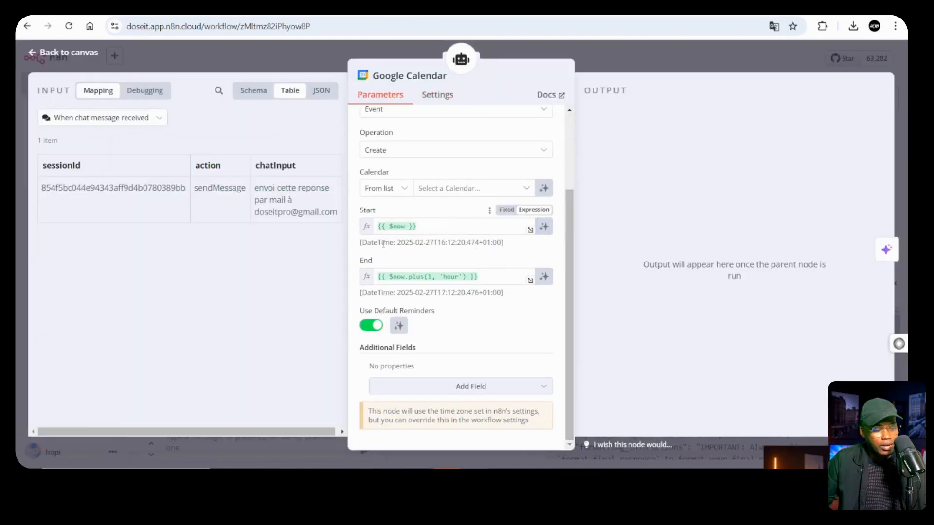
Preview the results of the default Start and End values
click(439, 228)
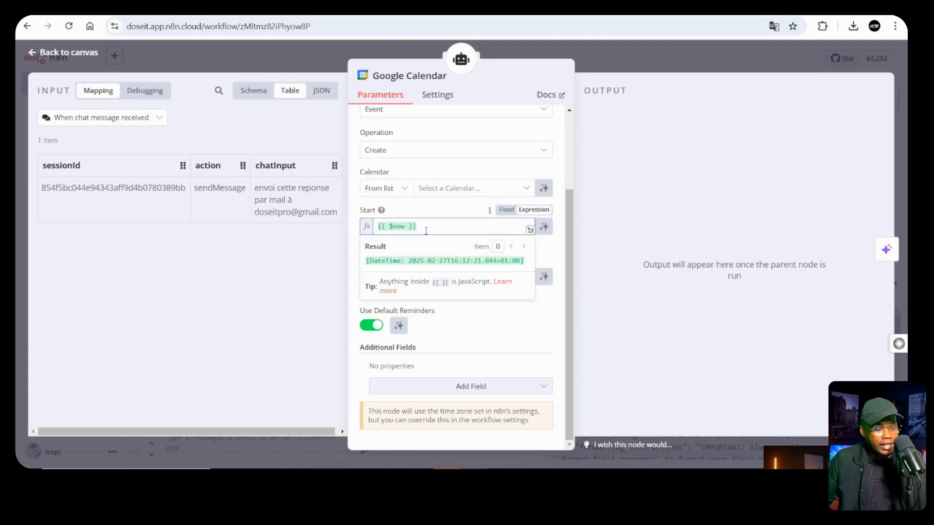
click(424, 208)
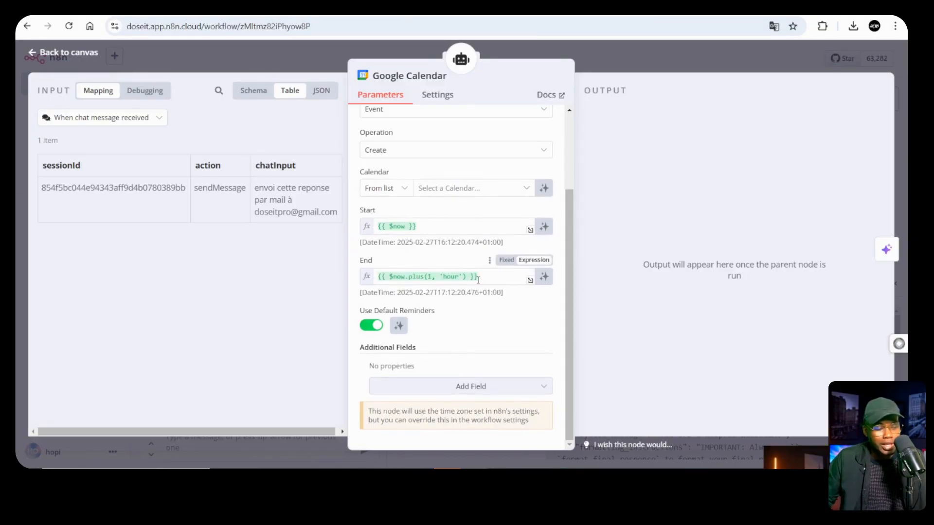
click(411, 280)
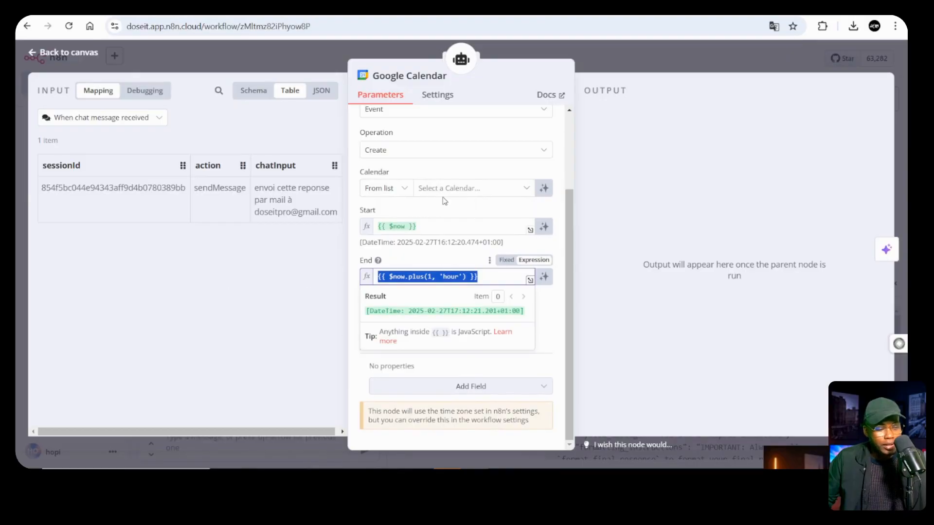
click(437, 208)
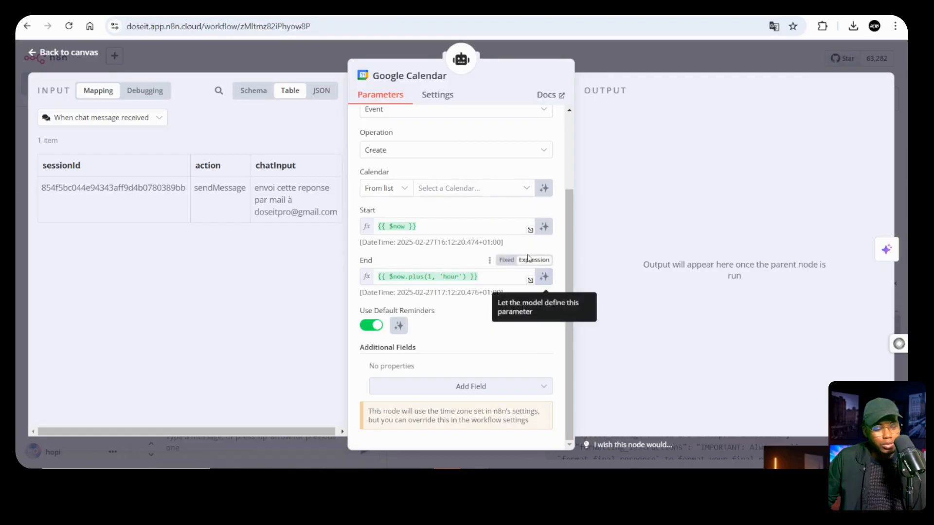
Choose the account's calendar and let the model define the event Start and End
click(530, 189)
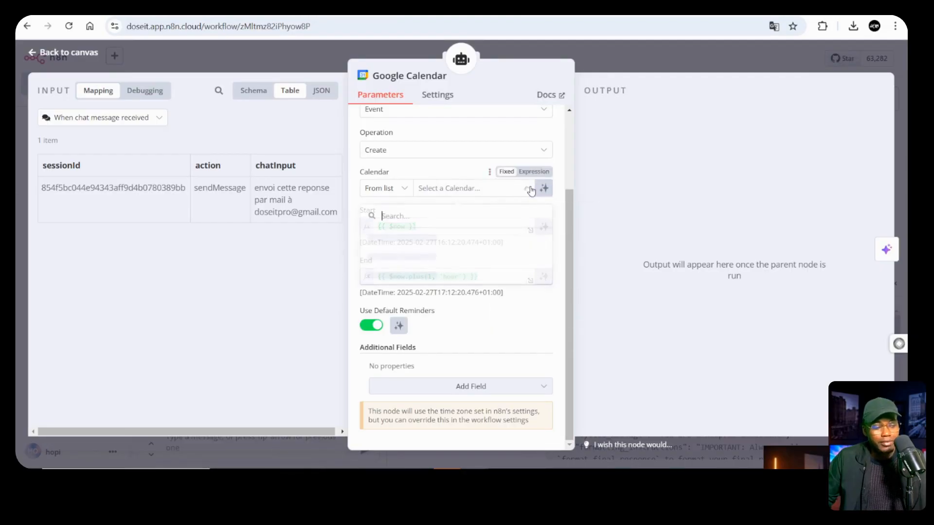
click(540, 237)
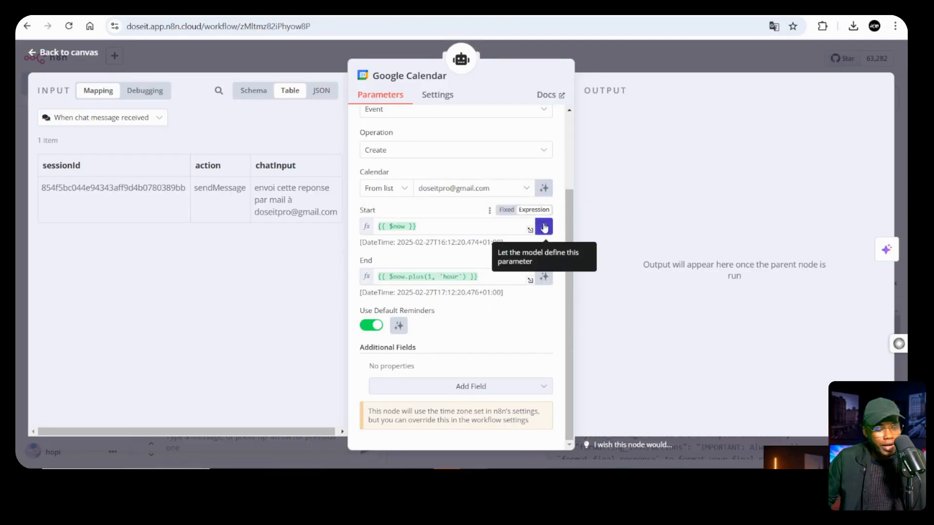
click(544, 227)
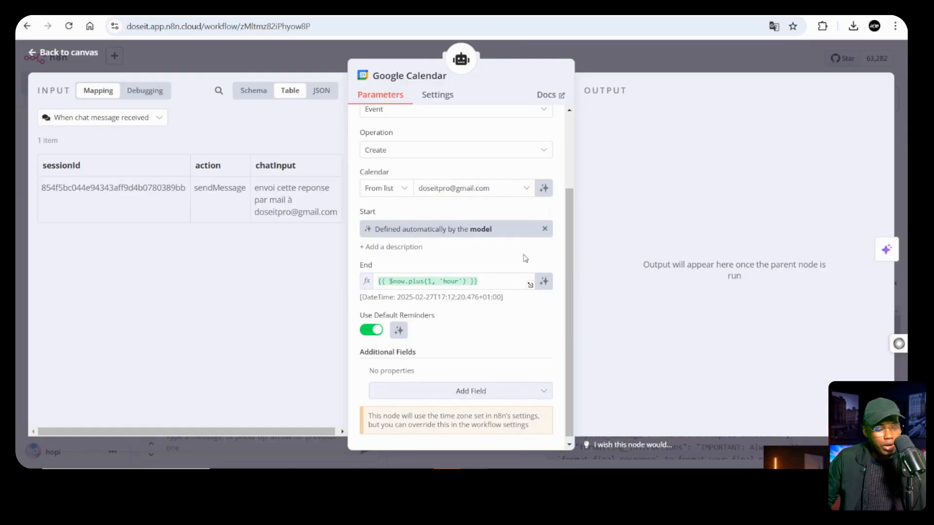
click(541, 281)
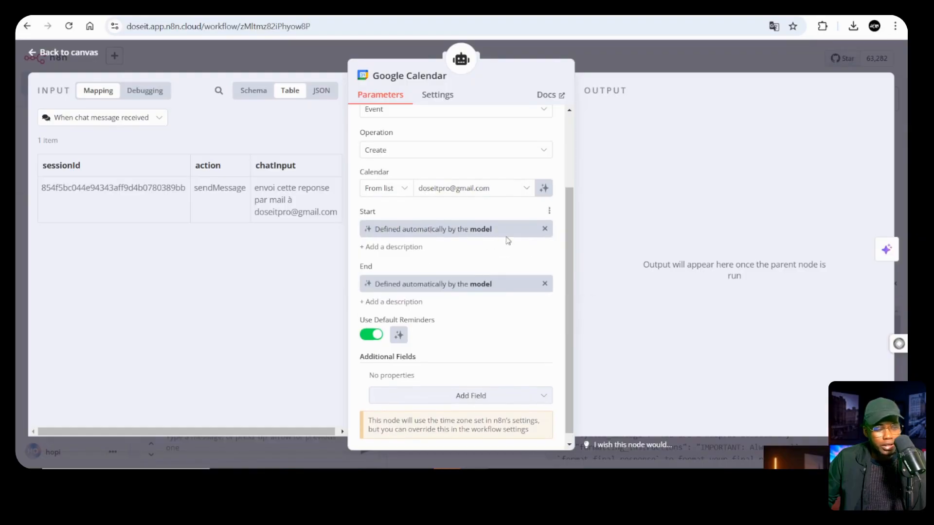
scroll(511, 238, down, 1)
scroll(515, 234, up, 3)
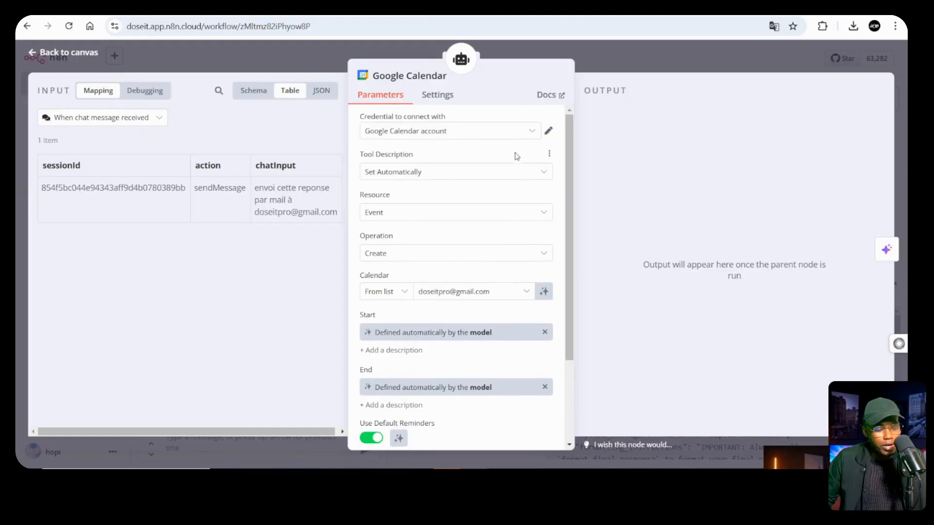
scroll(513, 196, down, 3)
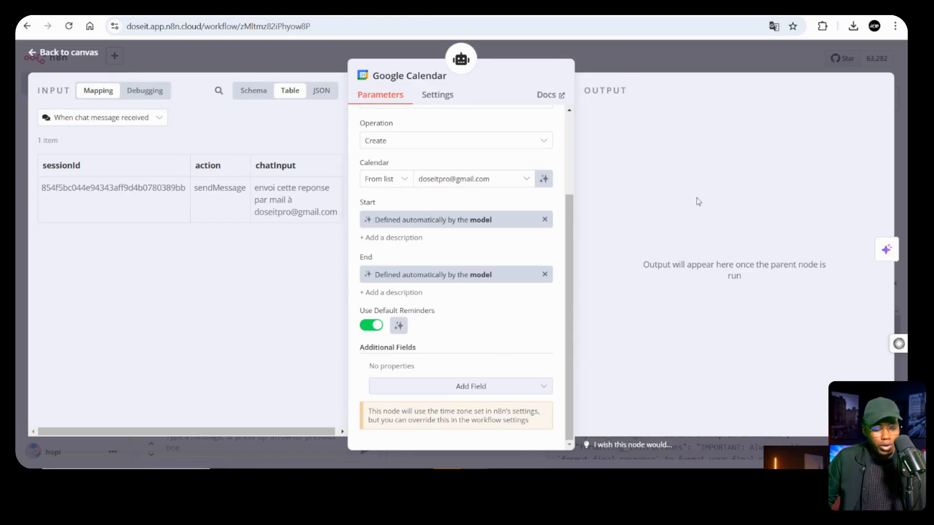
Close the tool details and send the event-creation request in the chat
click(693, 64)
click(270, 429)
key(Return)
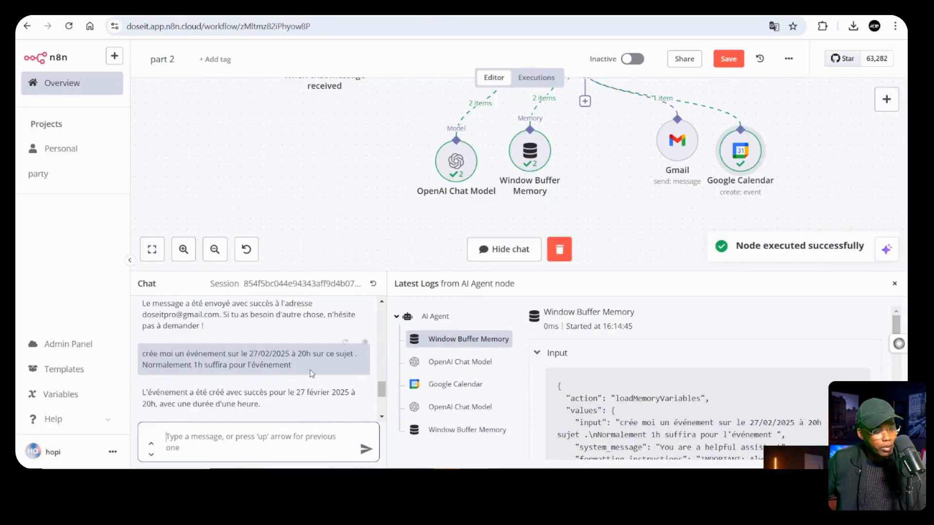
scroll(807, 187, up, 1)
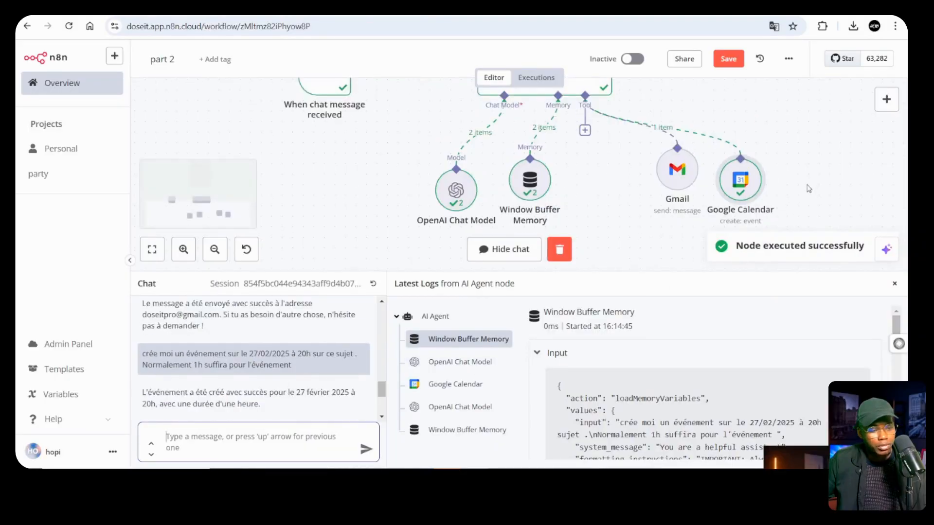
scroll(801, 194, up, 1)
scroll(749, 205, down, 1)
scroll(589, 201, up, 2)
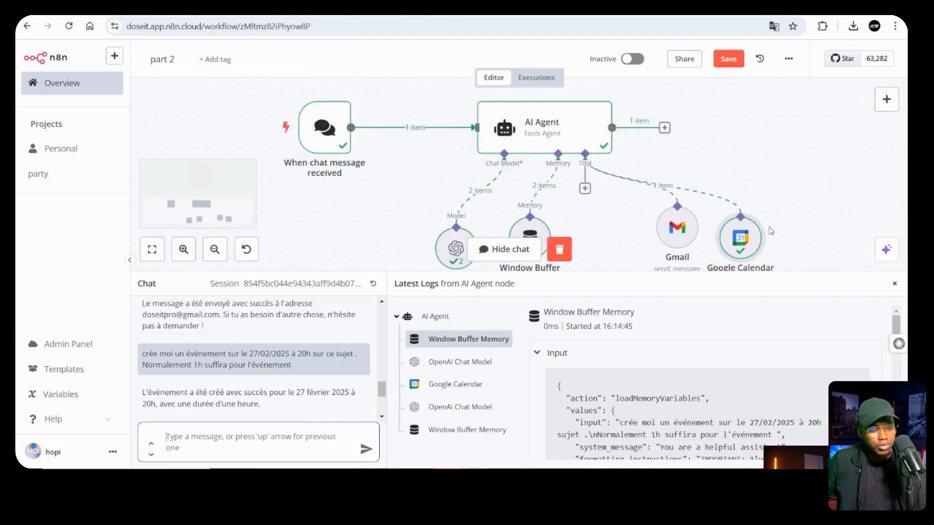
Inspect the Google Calendar node's output for the event on 2025-02-27, 20:00–21:00
double_click(740, 241)
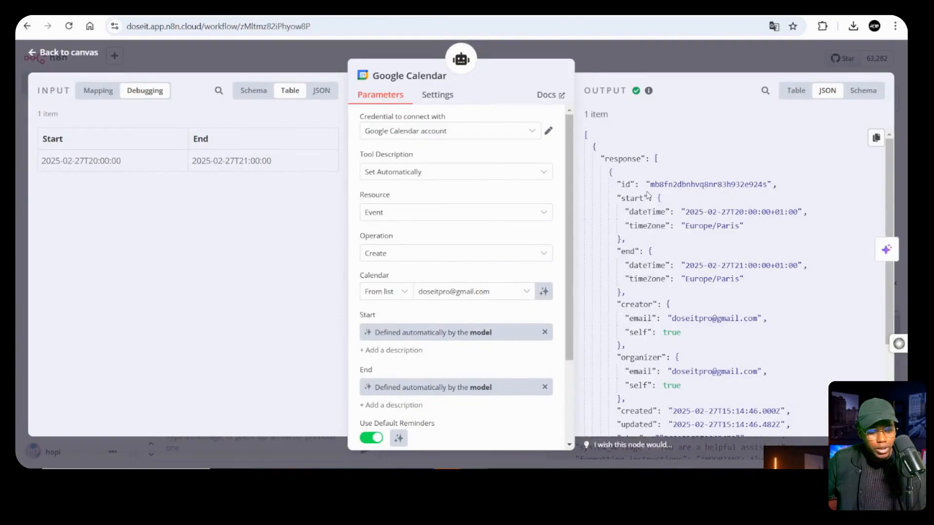
scroll(723, 225, down, 5)
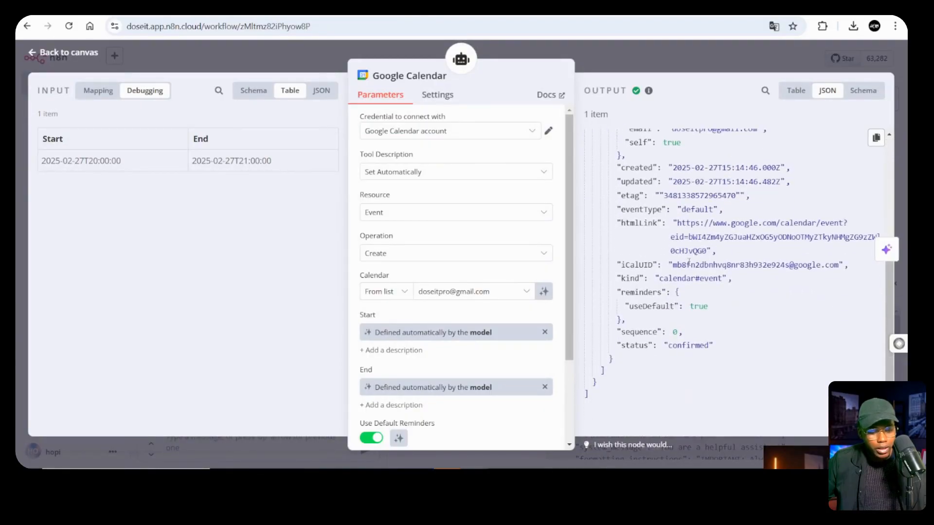
scroll(694, 250, up, 8)
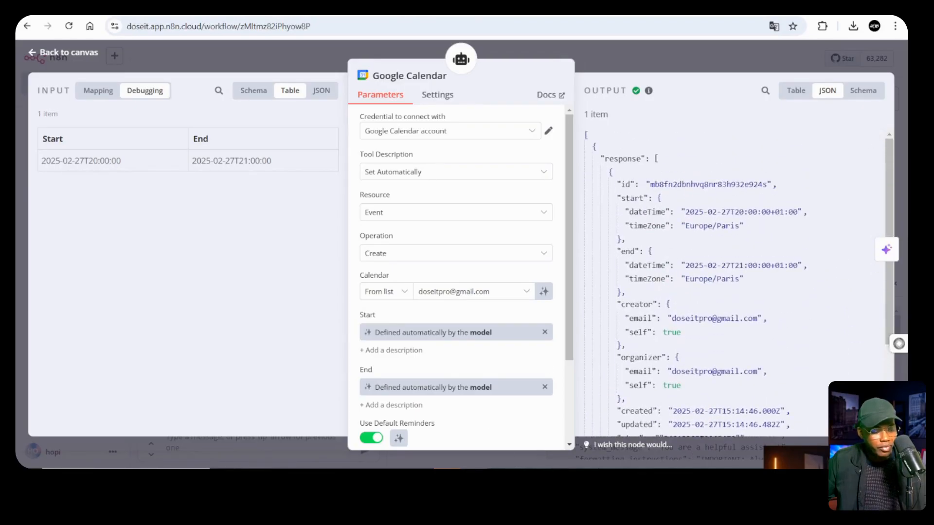
Check 'Les 10 commandements d'un codeur' on 27 February, 8–9pm in Google Calendar, then return to n8n
mouse_move(473, 468)
click(416, 430)
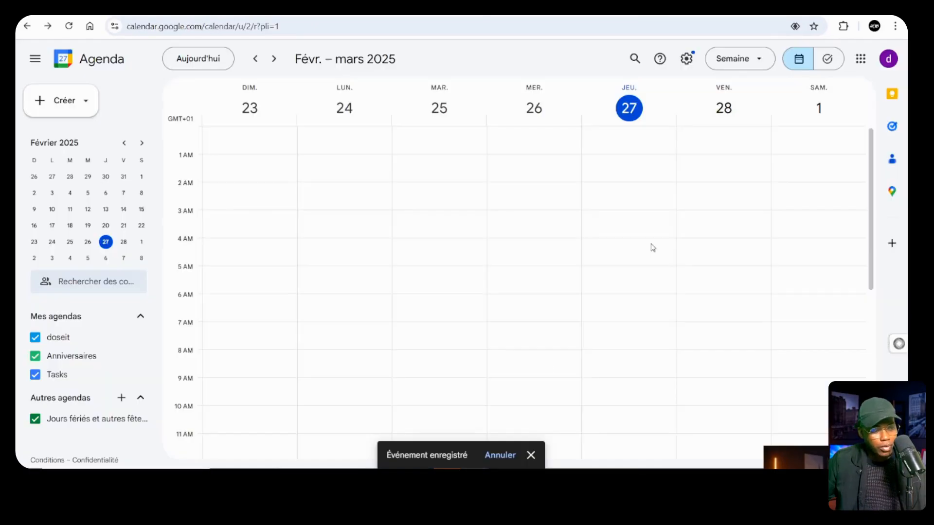
scroll(652, 247, down, 7)
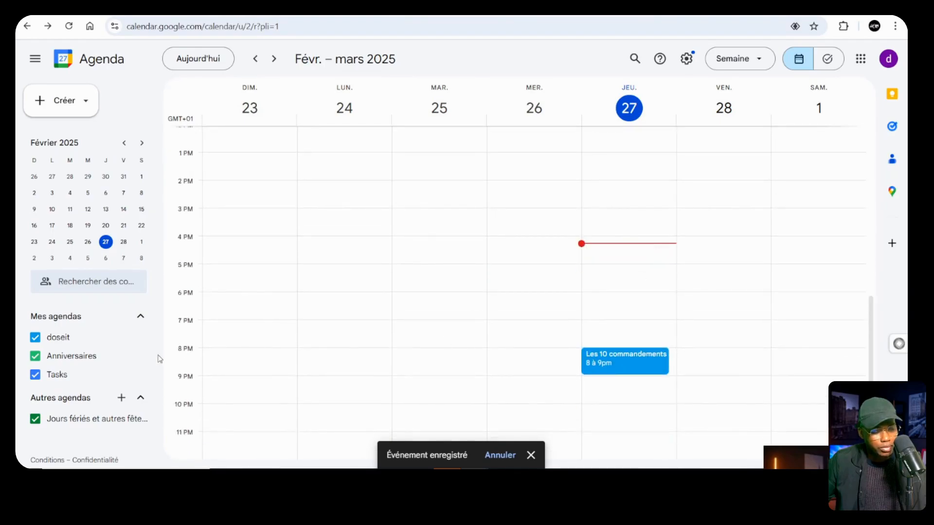
double_click(618, 364)
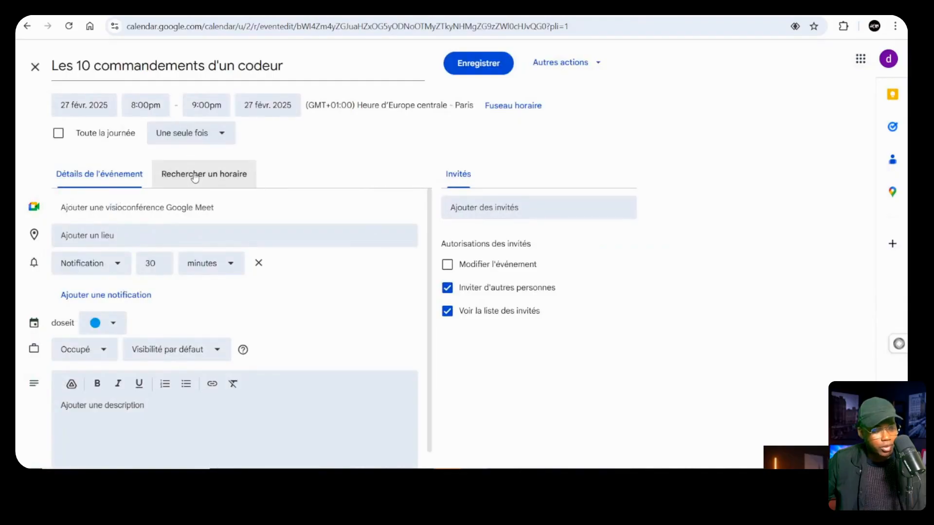
click(35, 67)
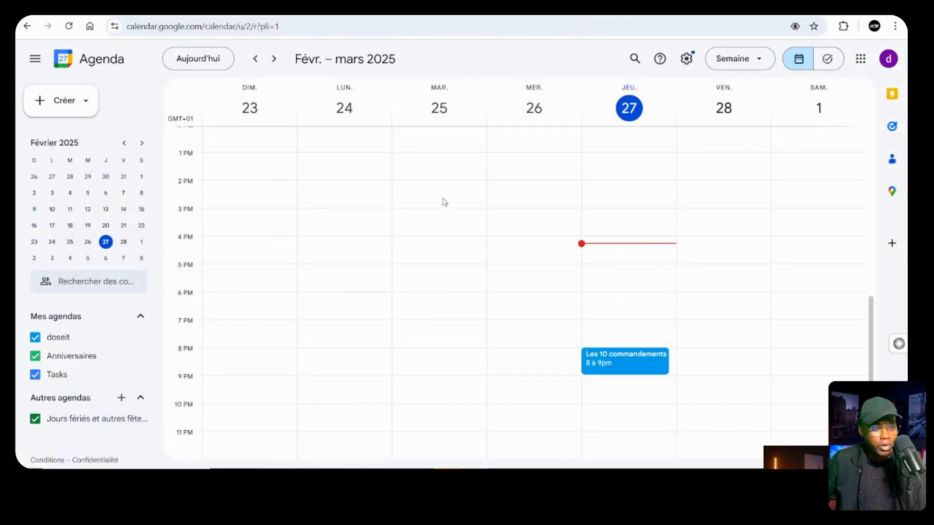
click(833, 8)
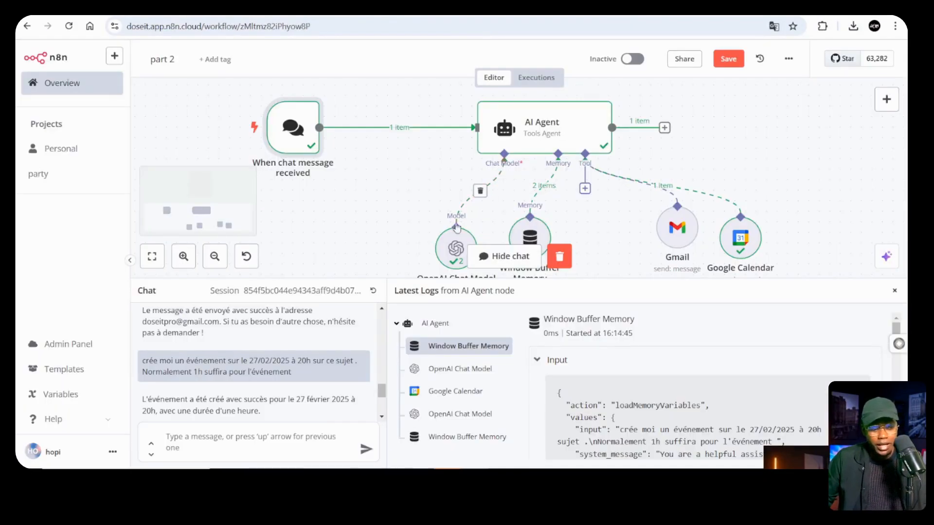
mouse_move(392, 280)
mouse_down()
mouse_move(391, 270)
mouse_move(392, 297)
mouse_up()
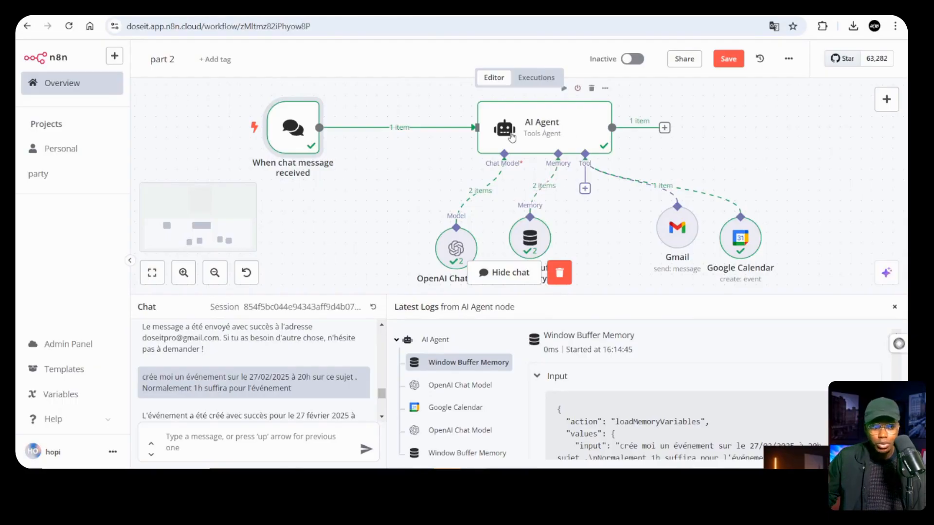
drag(339, 297, 338, 225)
scroll(296, 286, down, 2)
scroll(299, 287, up, 15)
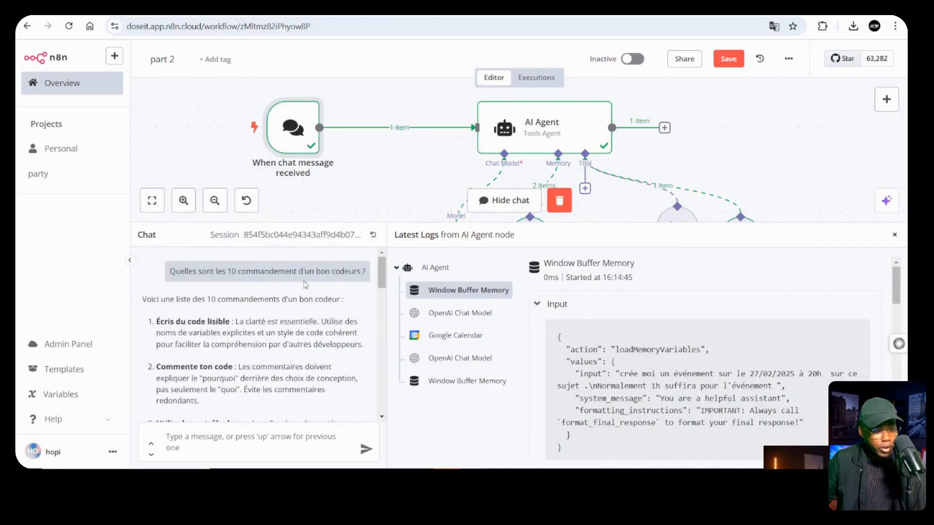
drag(335, 222, 328, 265)
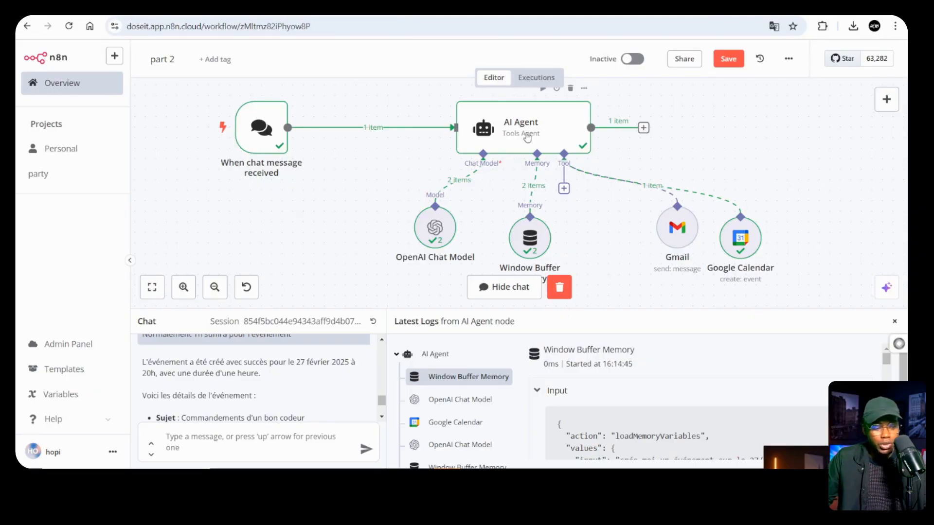
Switch to the Claude chat and scroll through the earlier conversation
click(710, 10)
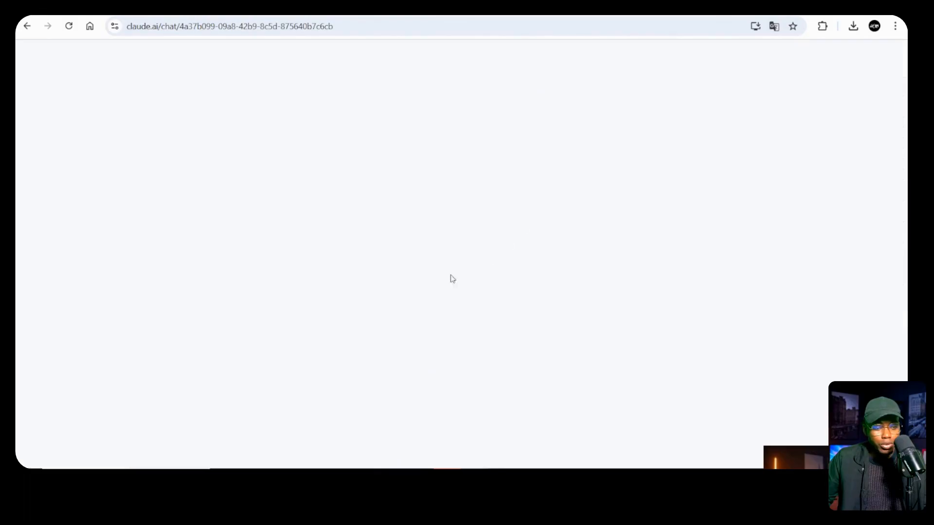
scroll(452, 290, up, 20)
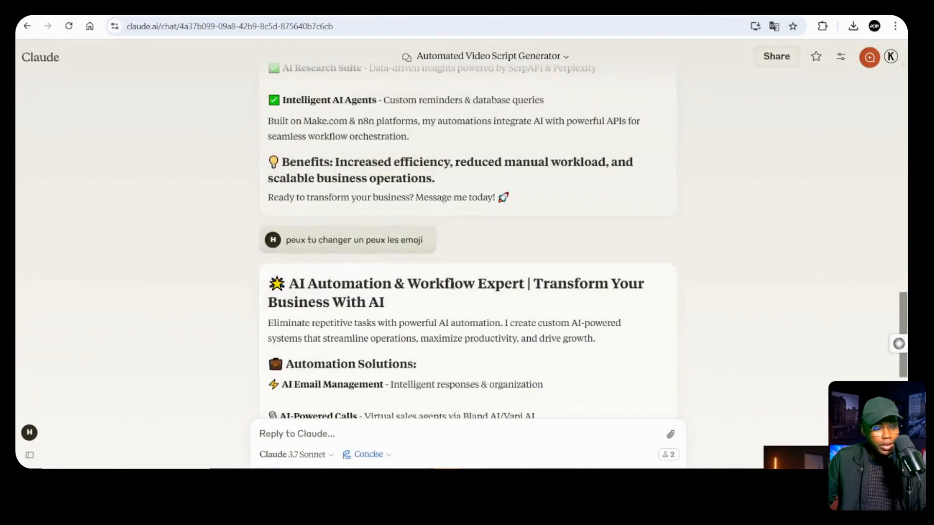
scroll(453, 284, down, 20)
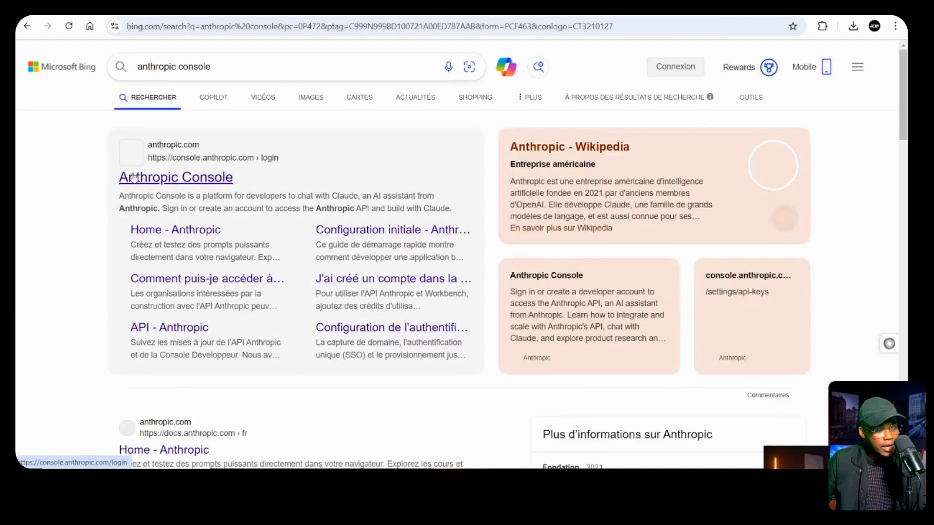
Open the Anthropic Console login result and reject all cookies
click(134, 177)
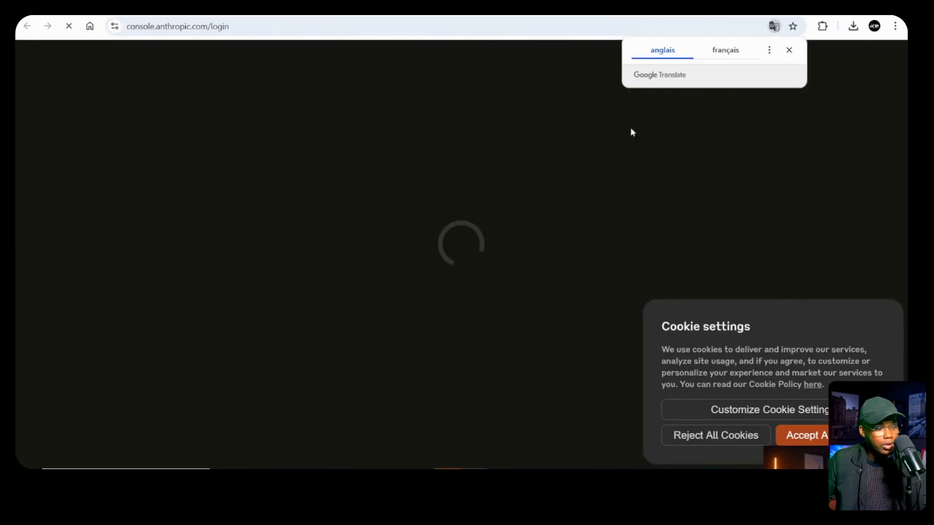
click(710, 435)
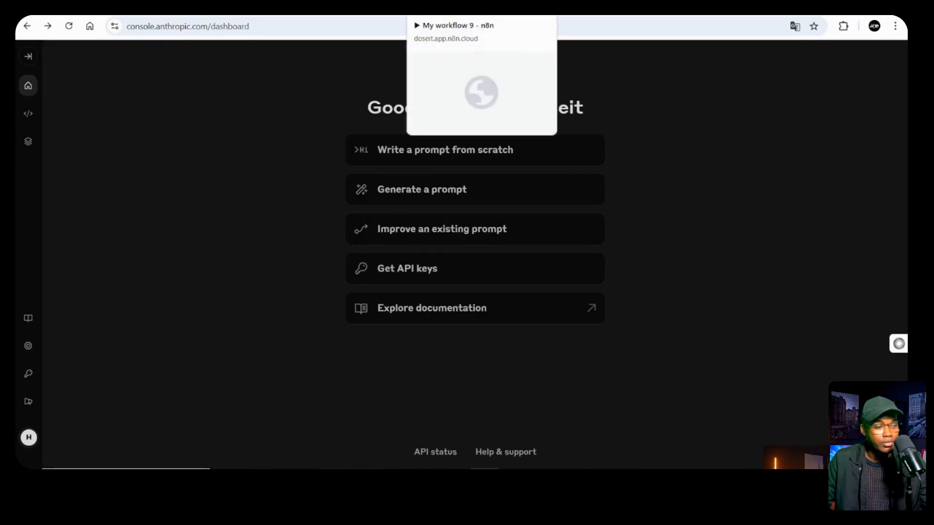
Attach an Anthropic Chat Model as the AI Agent's chat model
click(403, 9)
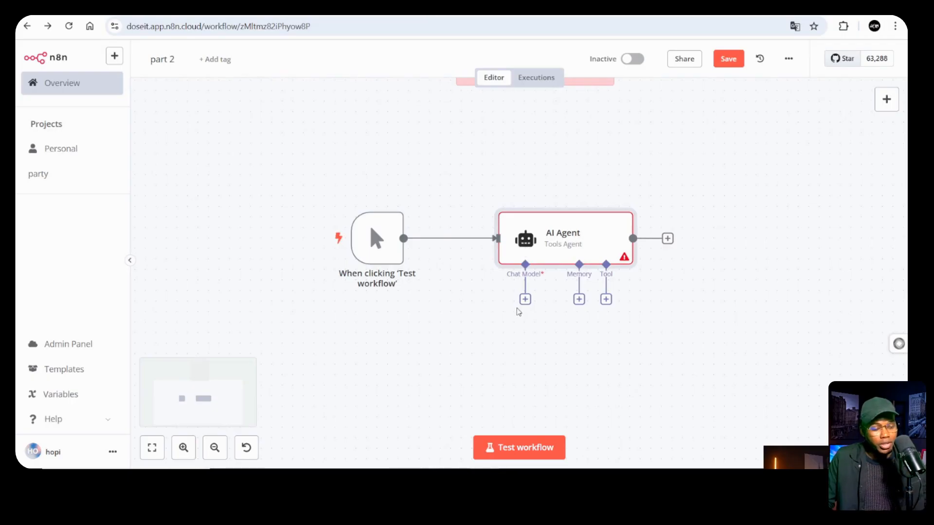
click(524, 299)
click(753, 171)
Create a new Anthropic account credential with the pasted API key and save it
click(464, 135)
click(443, 159)
click(383, 232)
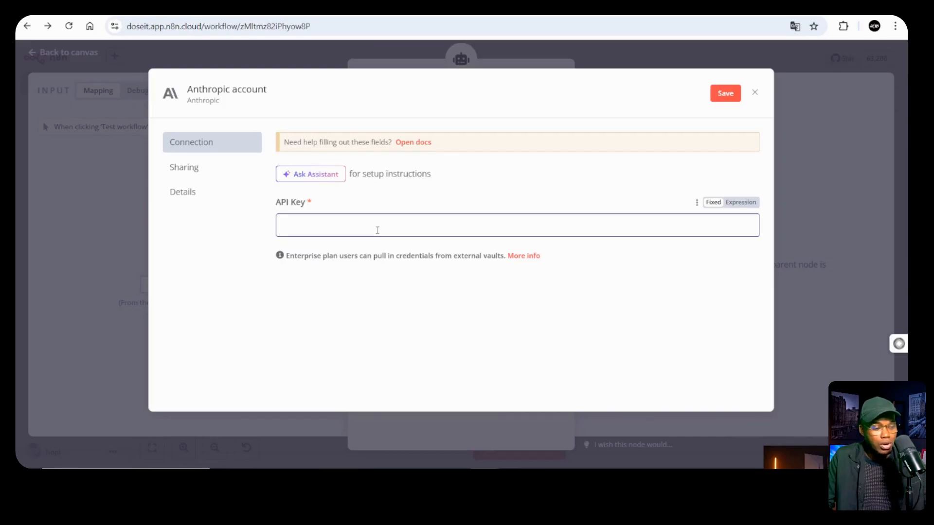
key(ctrl+v)
click(586, 288)
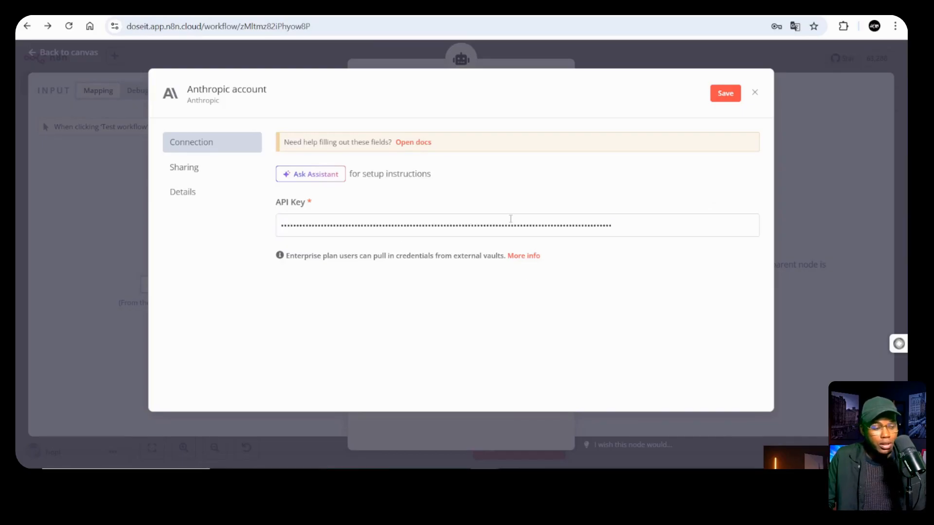
click(725, 95)
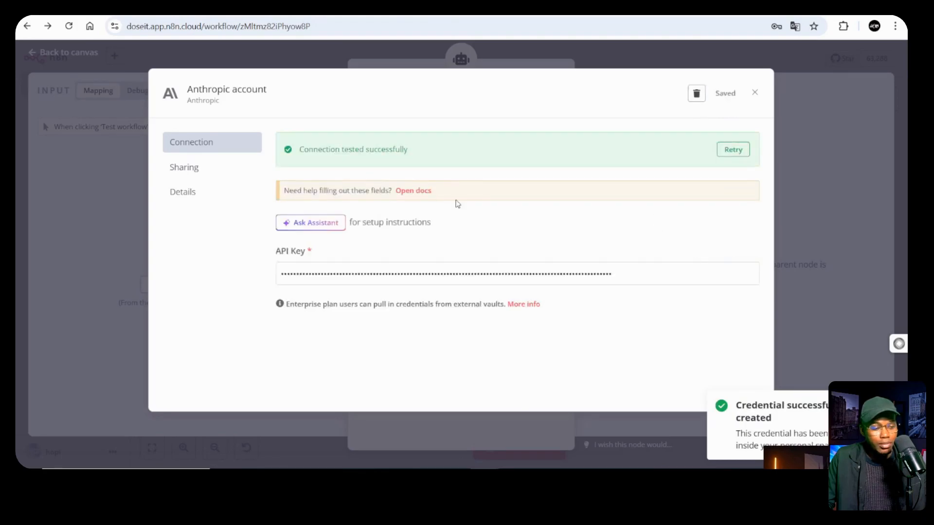
click(754, 93)
click(445, 137)
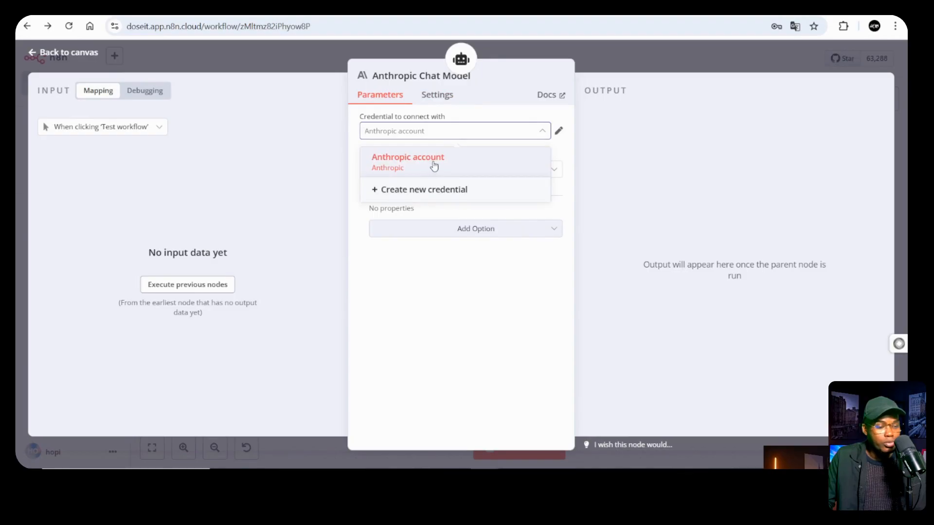
Select the saved Anthropic account credential and review the available Claude models
click(434, 165)
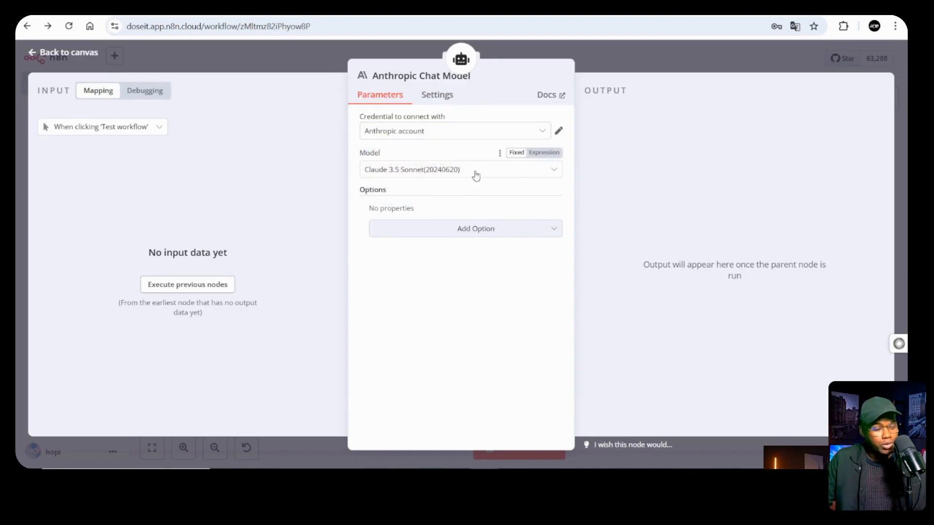
click(447, 171)
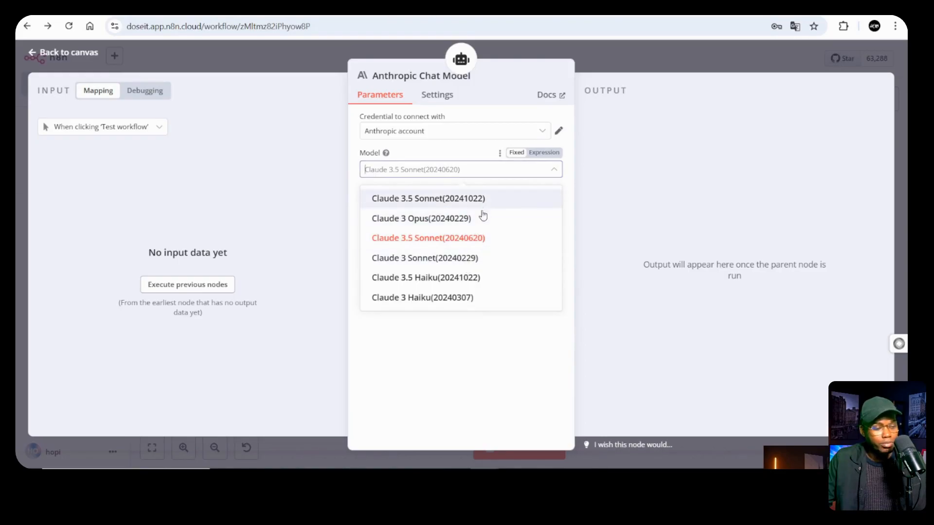
click(443, 359)
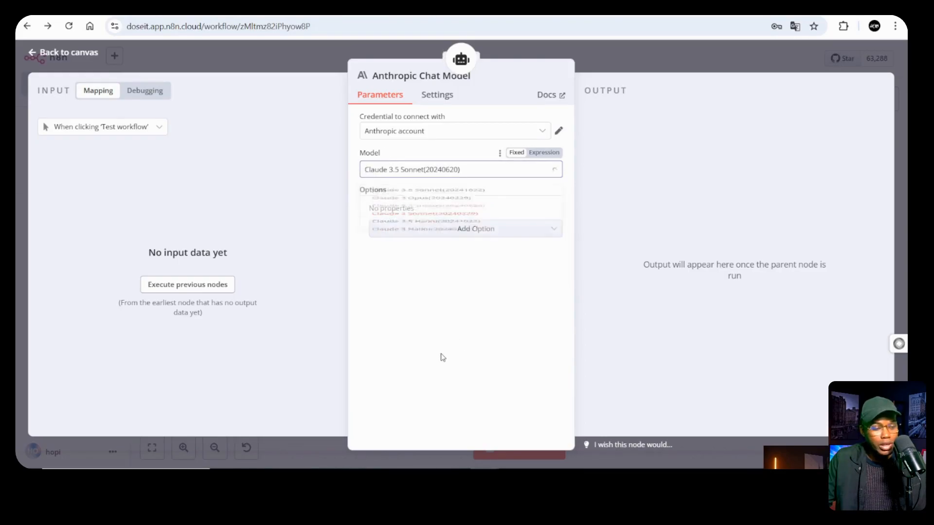
click(506, 176)
Set the Model field to the expression claude-3-7-sonnet-20250219
click(543, 153)
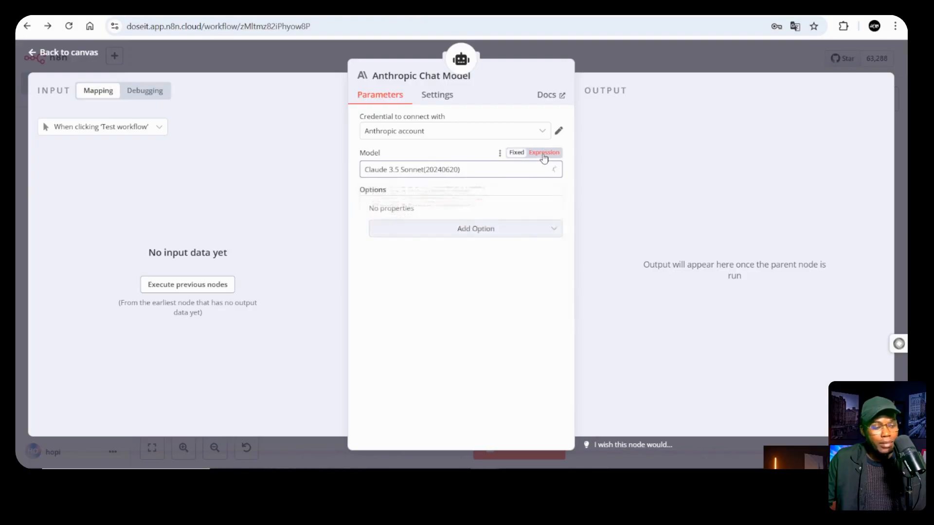
drag(486, 167, 295, 171)
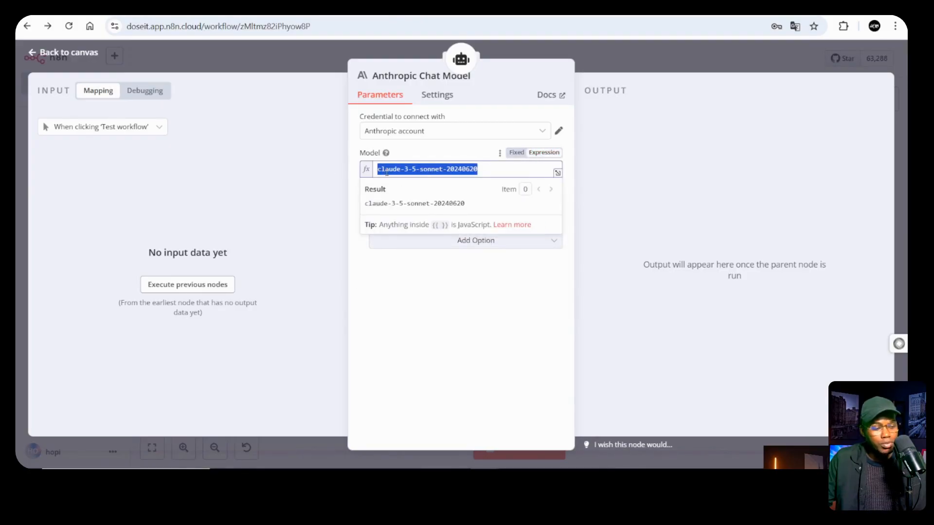
text(claude-3-7-sonnet-20250219)
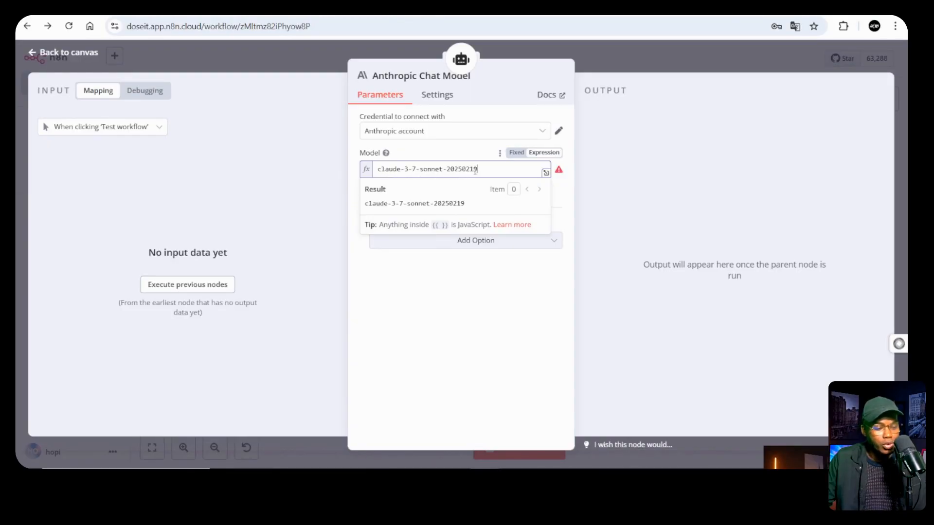
drag(485, 171, 382, 174)
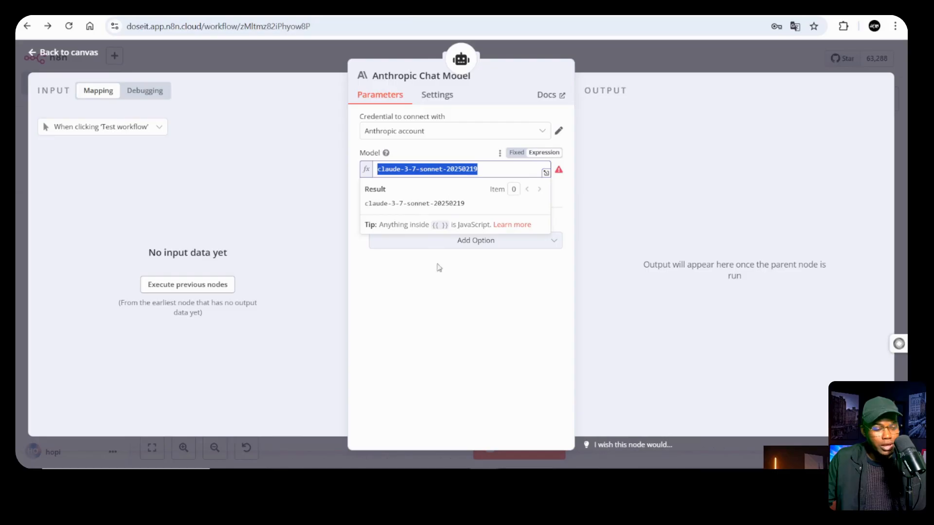
click(455, 308)
Toggle Model between Fixed and Expression, keep claude-3-7-sonnet-20250219, and close the panel
click(517, 153)
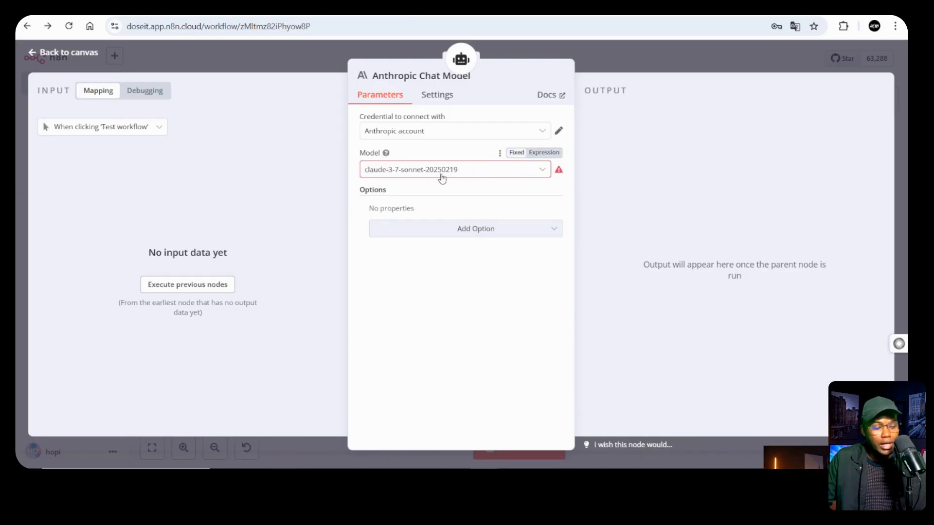
click(539, 153)
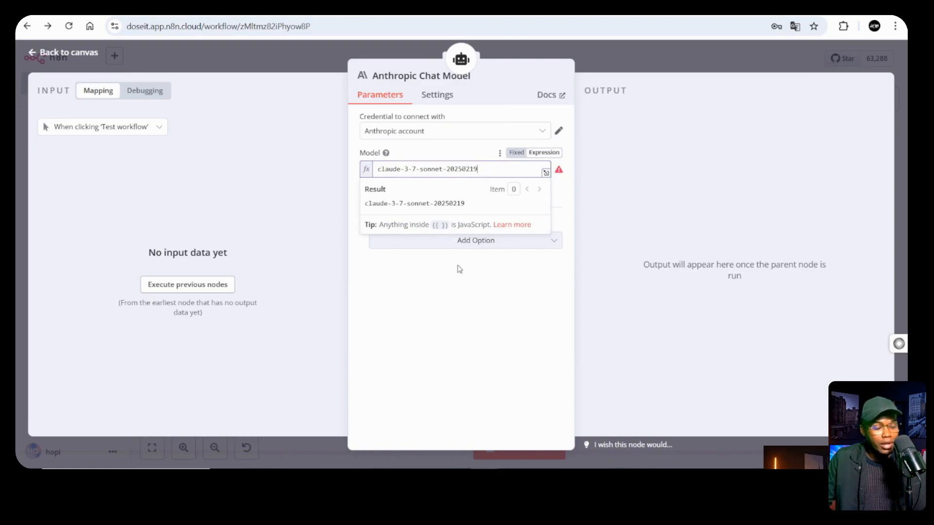
click(450, 282)
drag(480, 168, 394, 187)
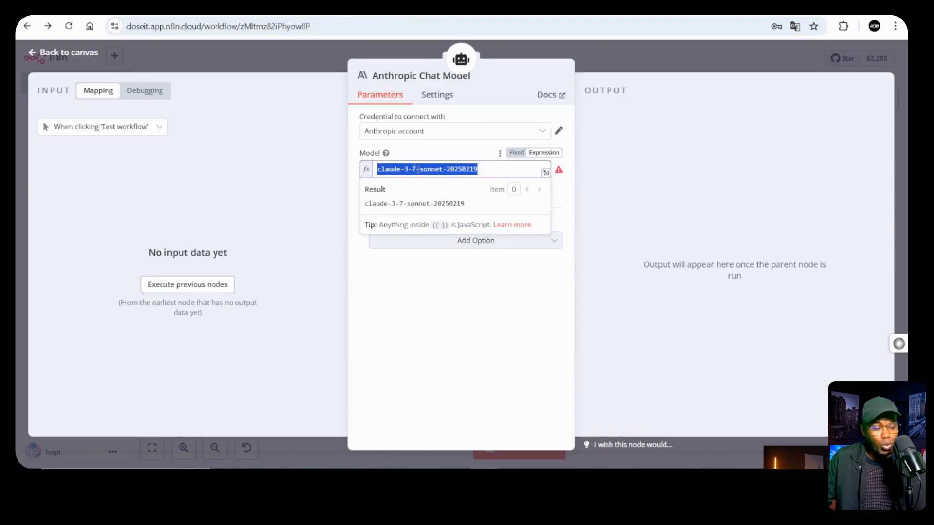
click(439, 290)
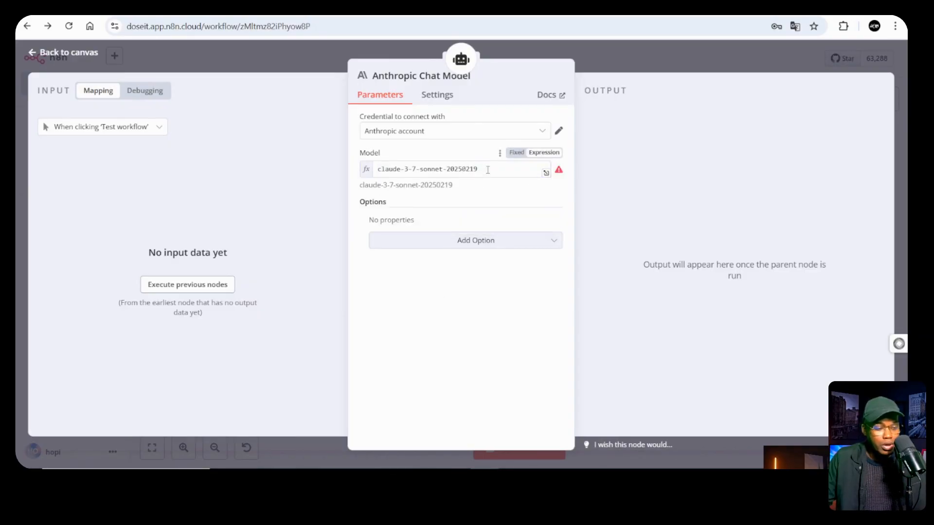
drag(500, 164, 361, 174)
click(471, 281)
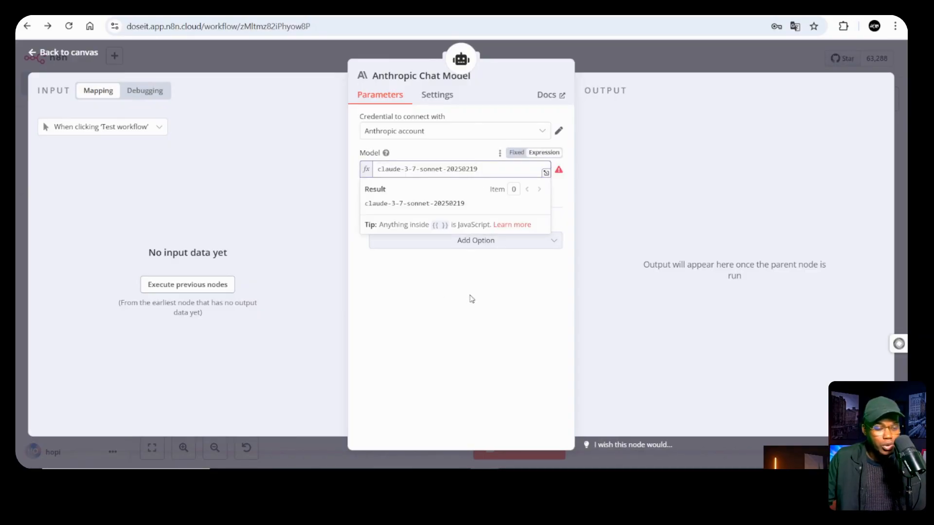
click(665, 66)
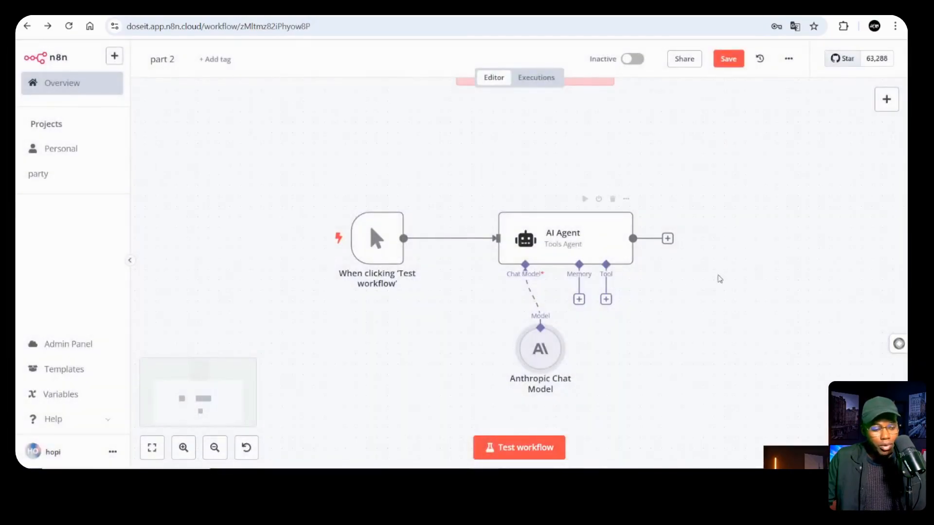
Swap the manual test trigger for an 'On chat message' trigger and open the test chat
drag(372, 243, 351, 191)
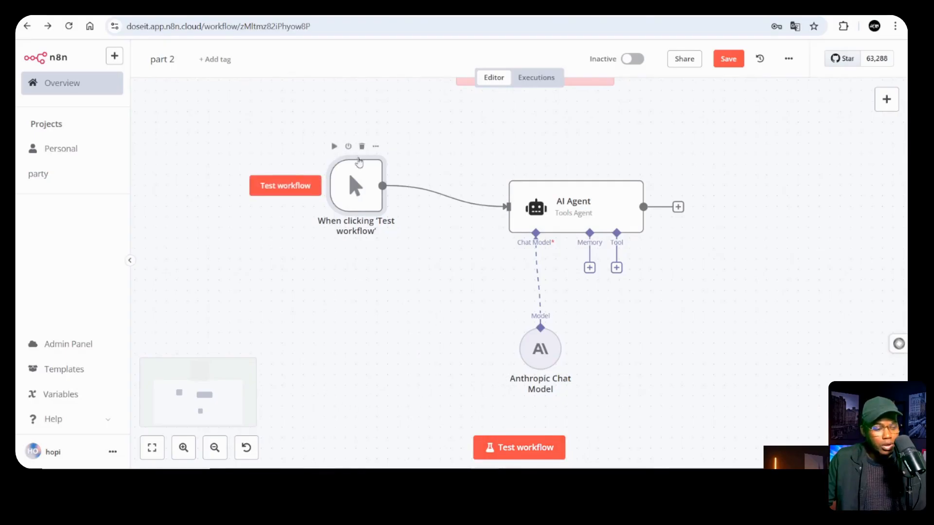
click(360, 146)
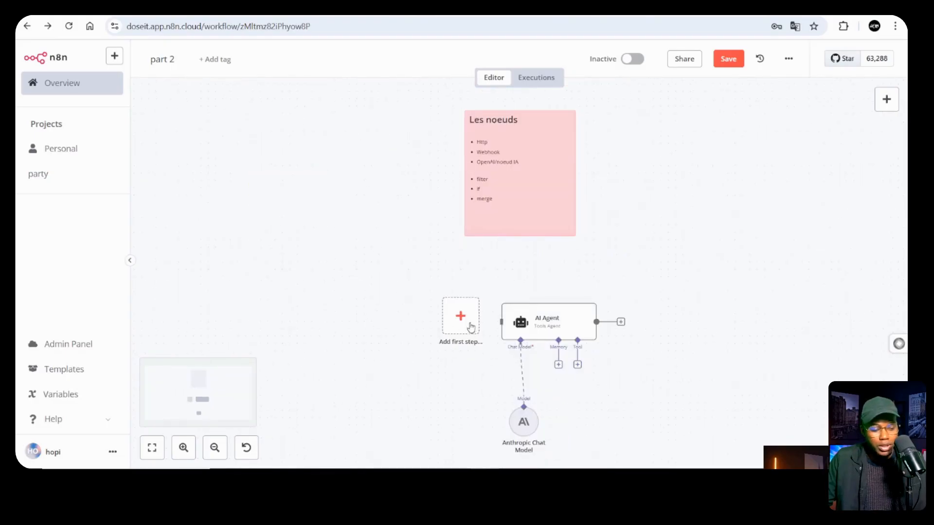
click(469, 324)
scroll(761, 355, down, 2)
click(756, 375)
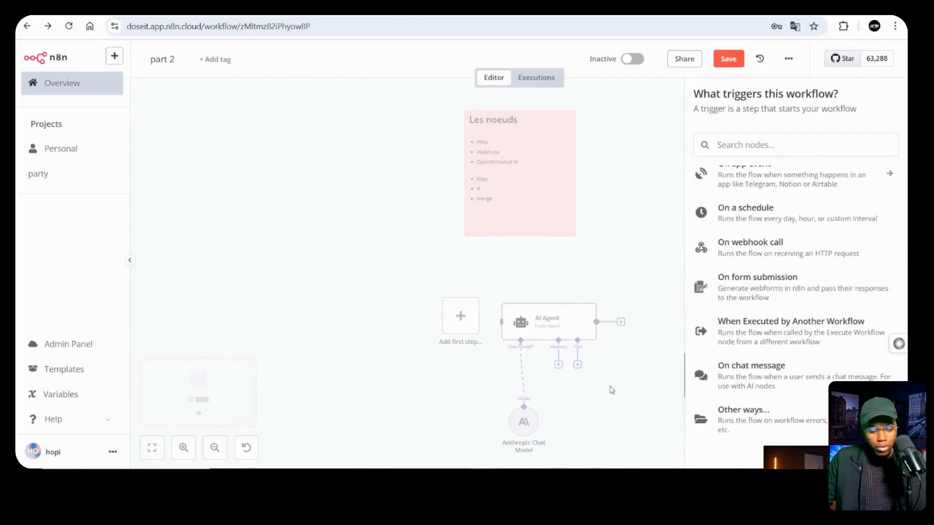
click(546, 70)
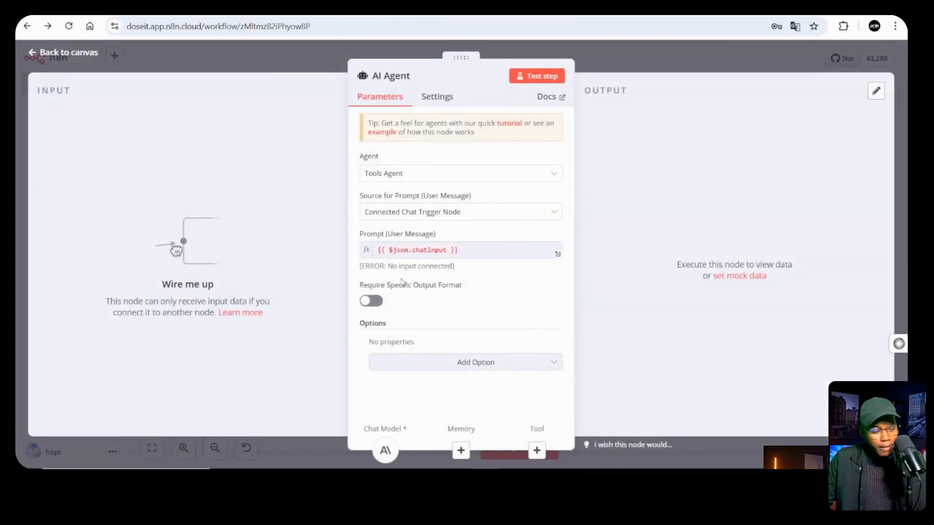
key(Escape)
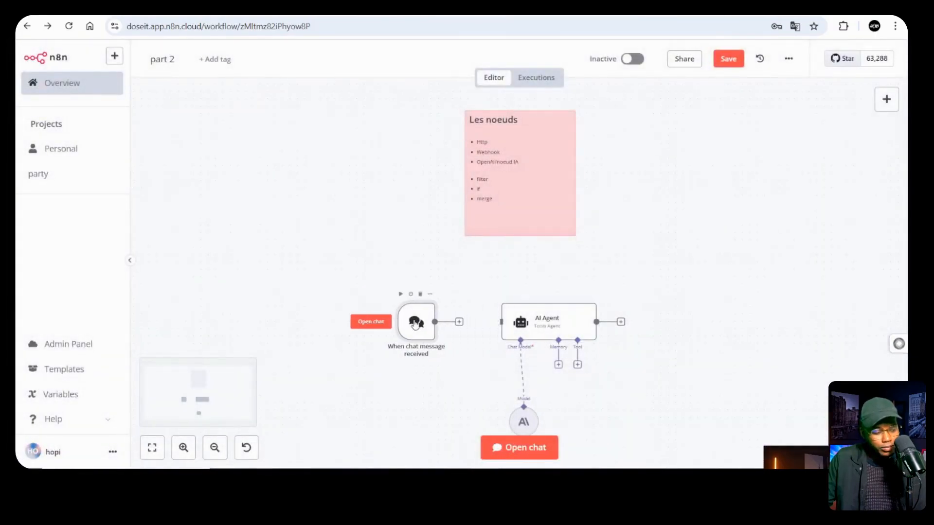
click(516, 447)
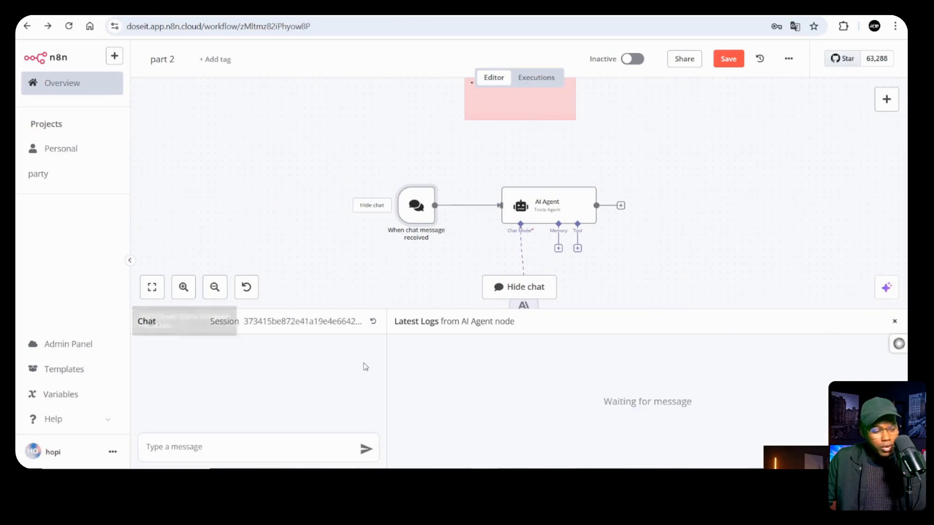
Send the coder's 10-commandments question in the test chat and scroll through the numbered reply
click(217, 450)
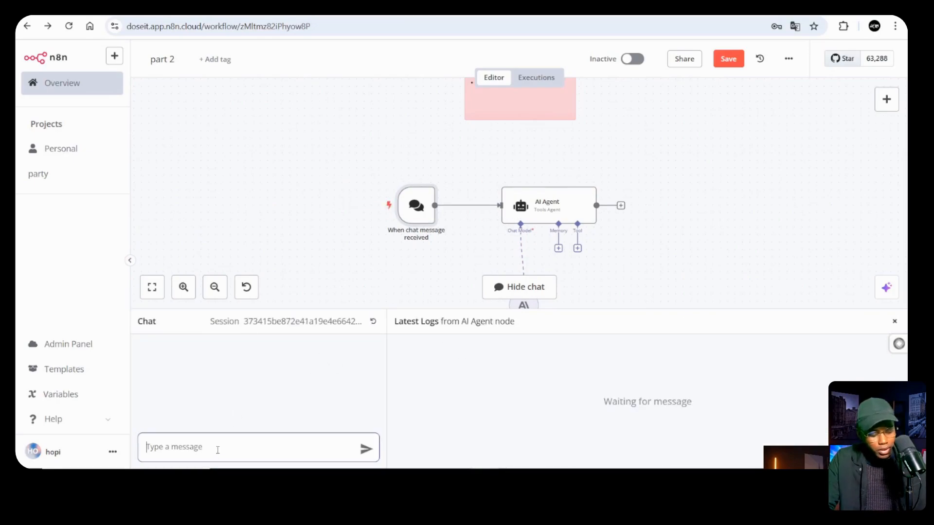
text(Quelles sont les 10 commandements d'un codeur ?)
key(Return)
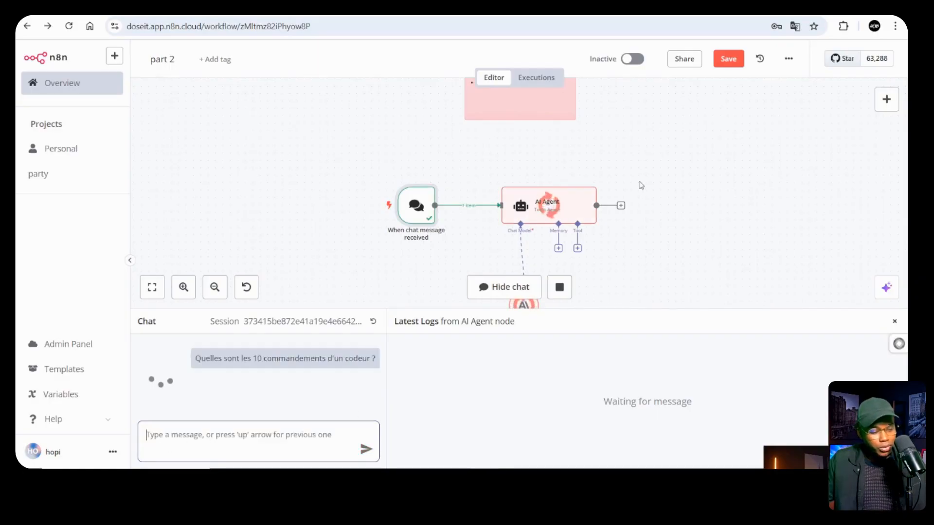
scroll(640, 187, down, 3)
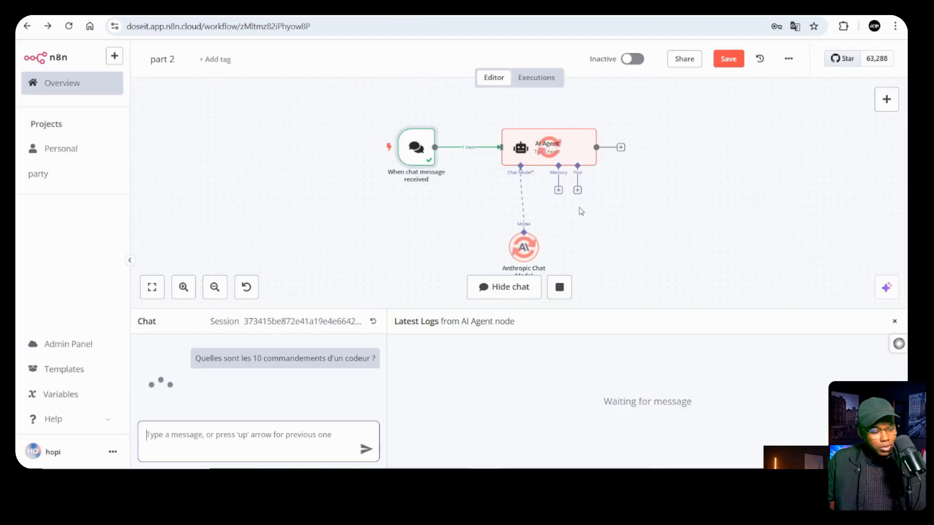
scroll(352, 371, down, 5)
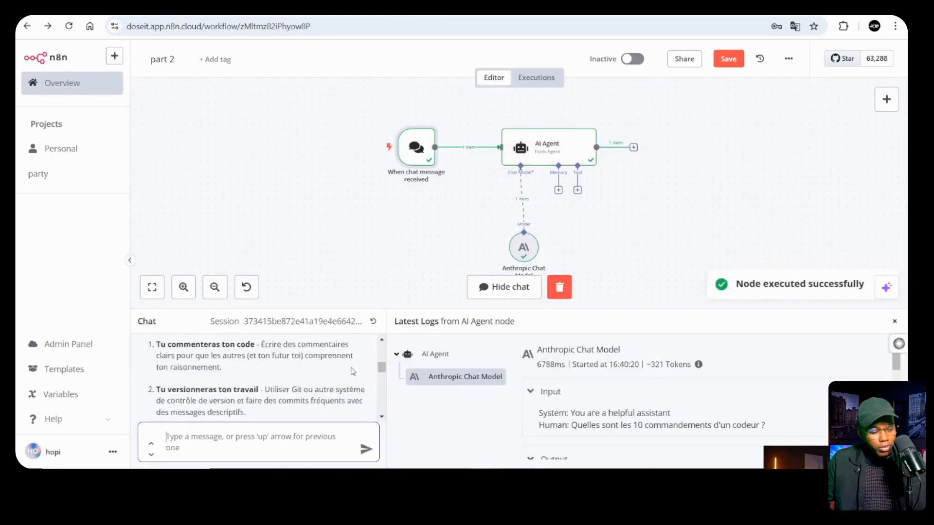
scroll(352, 371, up, 4)
scroll(353, 371, down, 10)
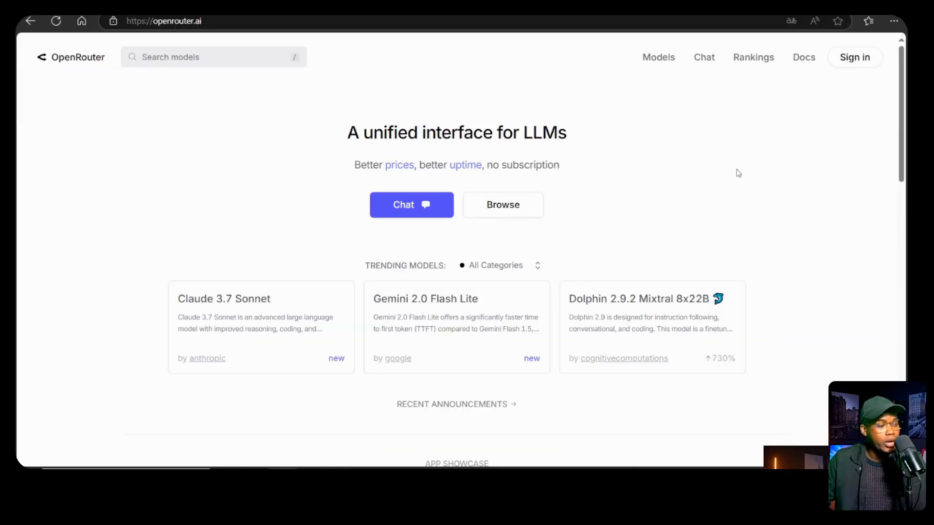
View OpenRouter's Claude 3.7 Sonnet page, then open n8n's add-node chooser from the canvas
click(225, 299)
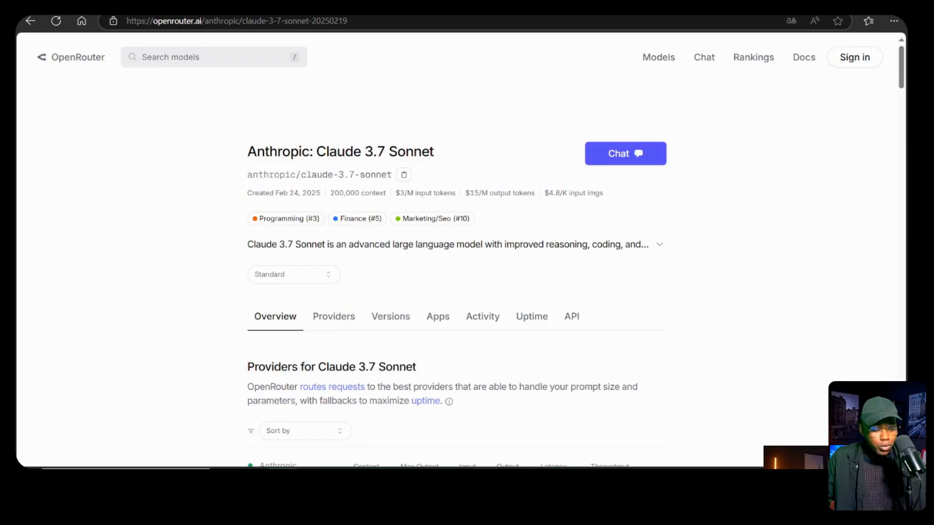
click(547, 423)
right_click(692, 197)
click(712, 207)
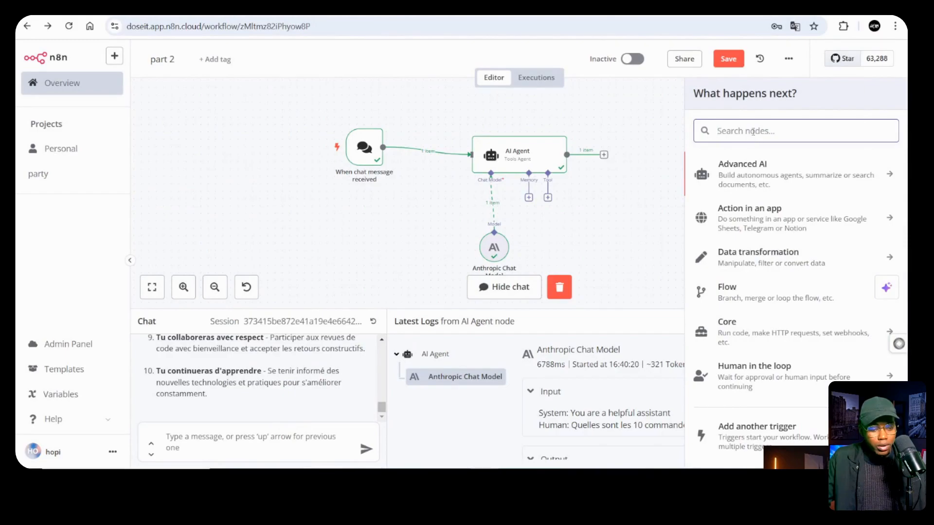
Add an OpenRouter Chat Model node via a search for 'openrou', leaving its credential unset
text(open)
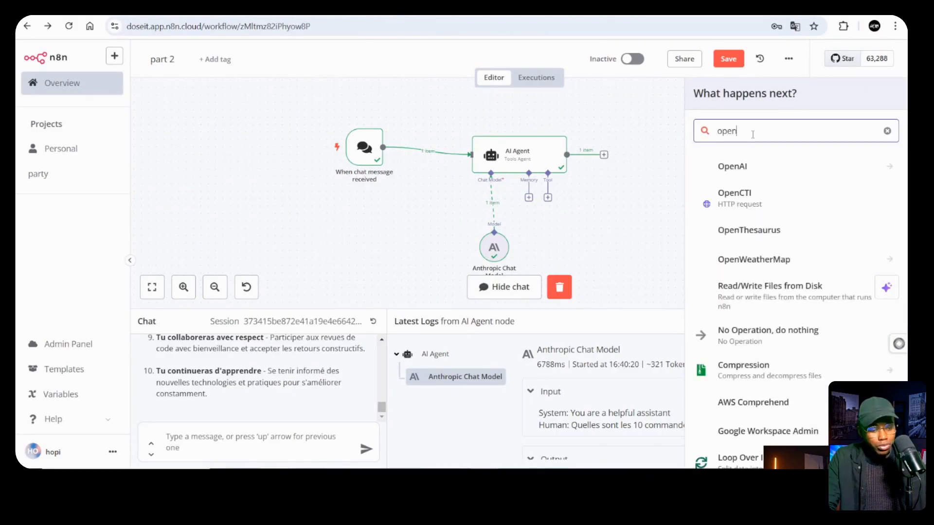
text(rou)
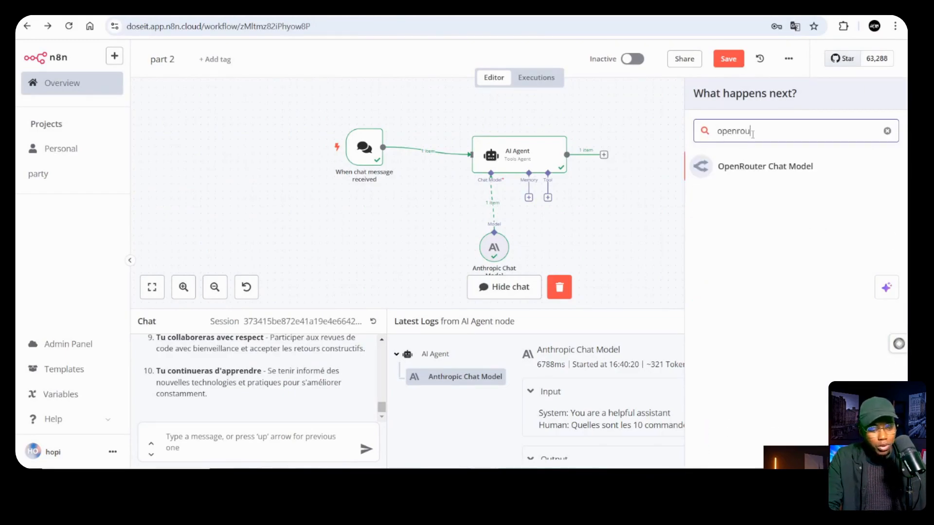
key(Return)
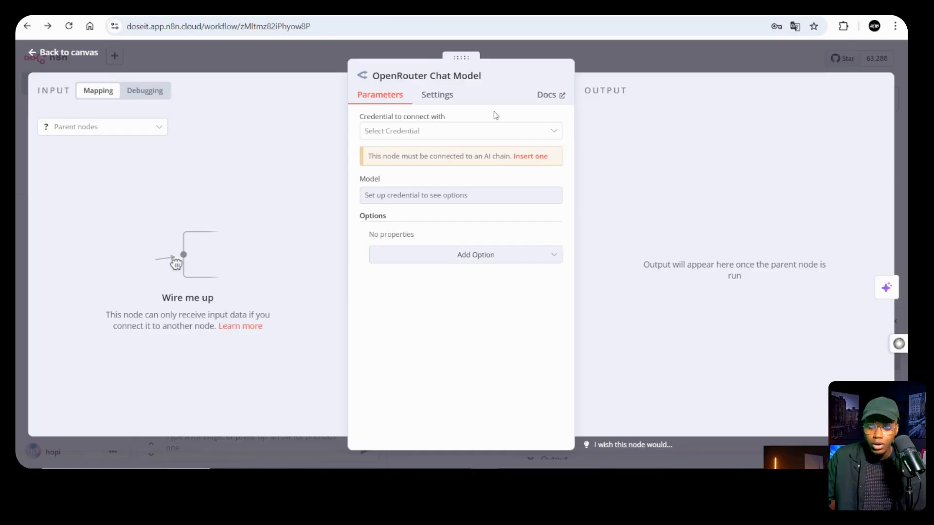
click(494, 132)
click(508, 118)
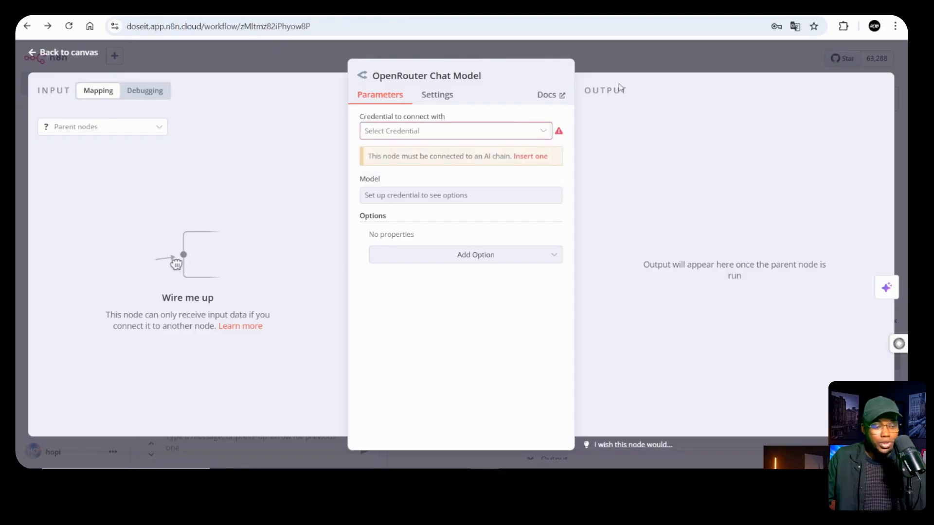
click(640, 68)
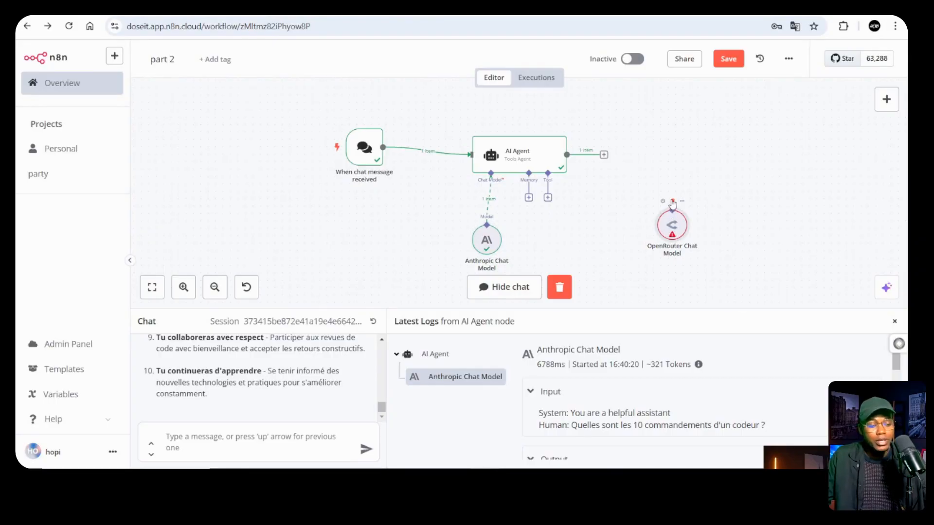
click(672, 201)
Reopen the Anthropic Chat Model, toggle its Model field to Fixed and back to Expression
double_click(486, 239)
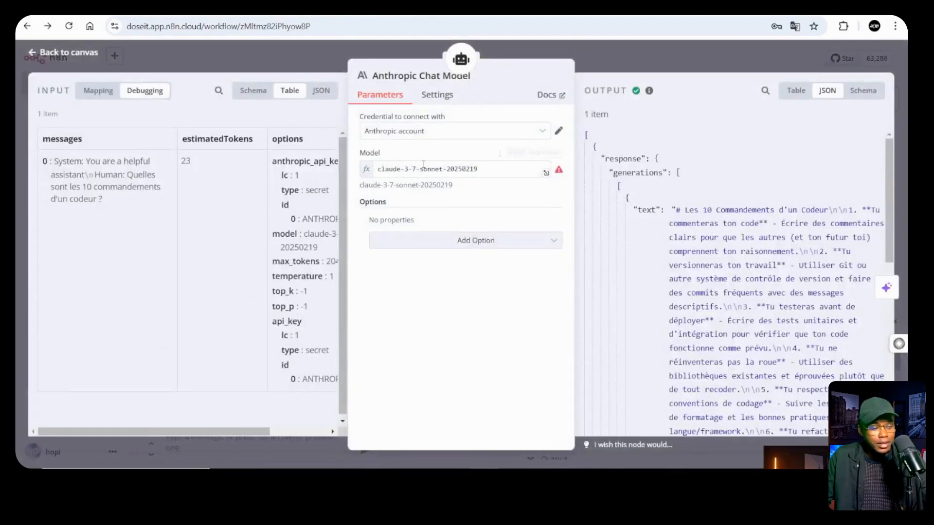
click(516, 153)
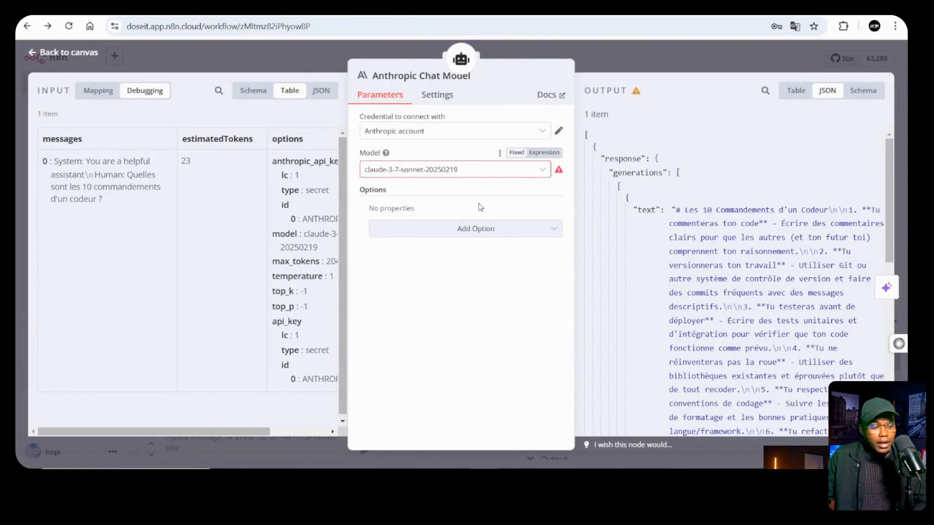
click(545, 153)
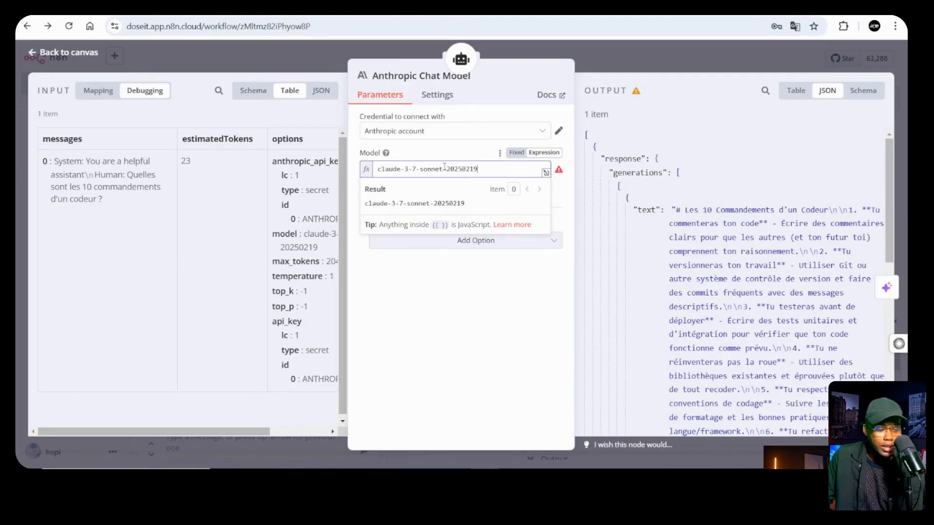
click(656, 63)
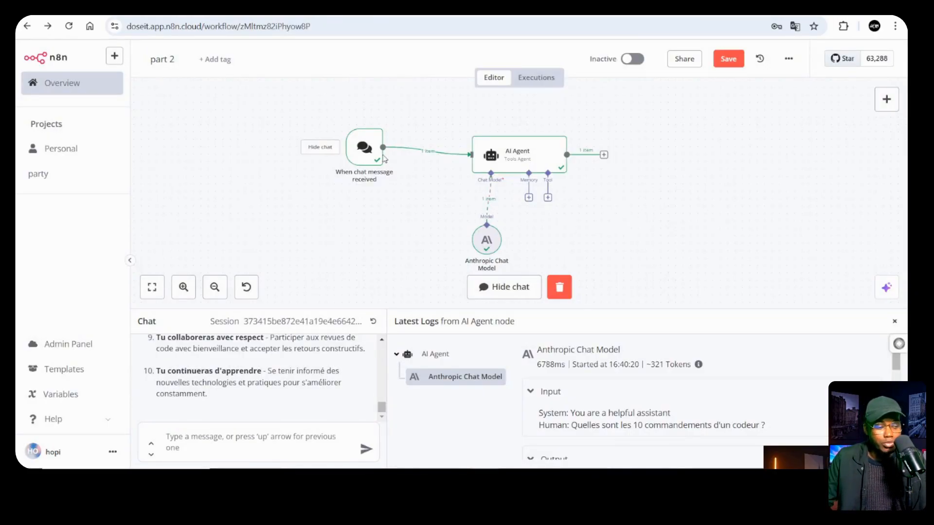
Nudge the chat trigger down level with the AI Agent, then select the AI Agent
drag(370, 153, 369, 160)
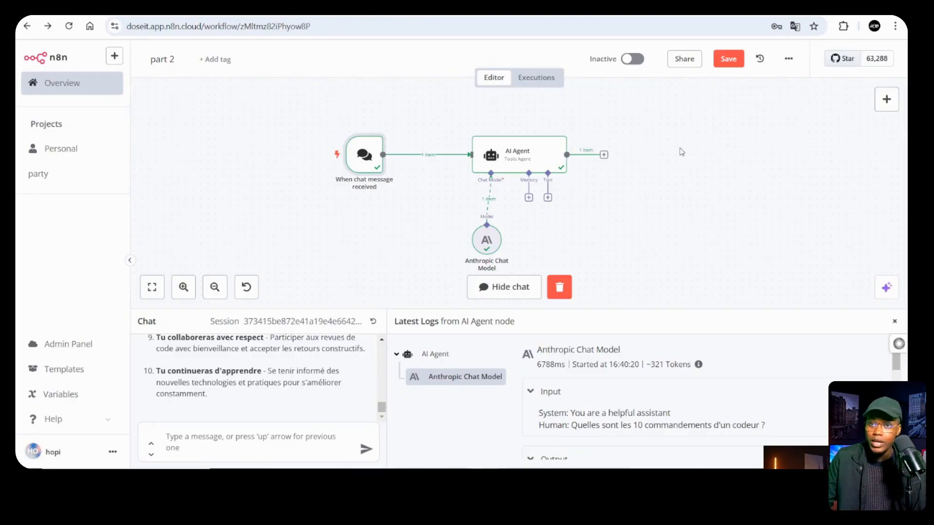
click(507, 164)
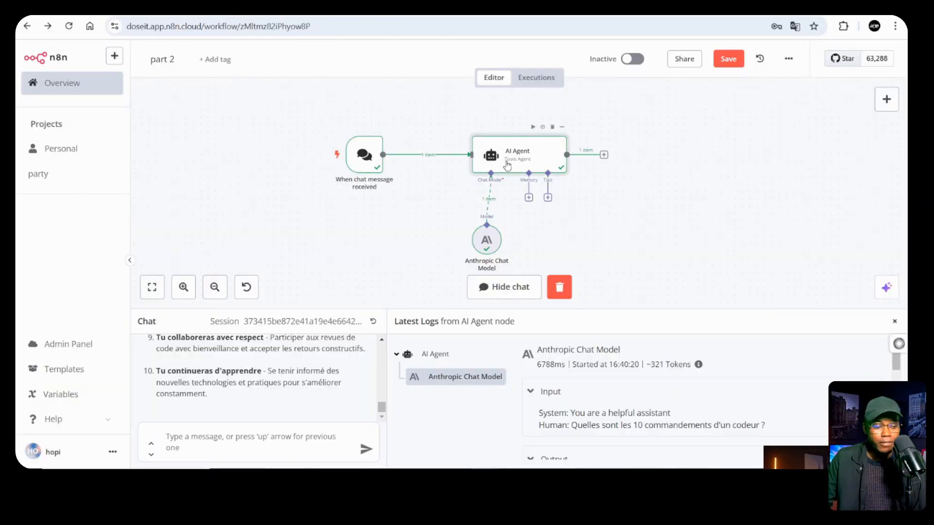